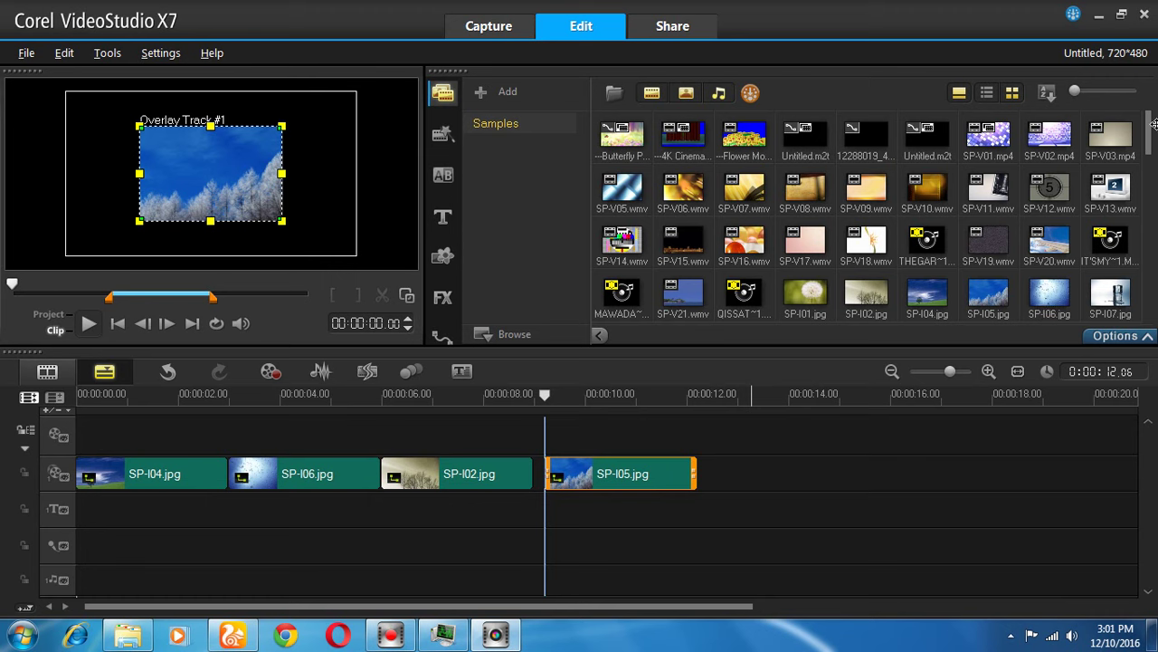
- Move the SP-I05.jpg overlay clip flush against SP-I02.jpg and place SP-V15.wmv at the start of the main video track
{"action": "mouse_move", "coordinate": [1154, 124]}
{"action": "left_mouse_down"}
{"action": "mouse_move", "coordinate": [1149, 144]}
{"action": "mouse_move", "coordinate": [1148, 133]}
{"action": "left_mouse_up"}
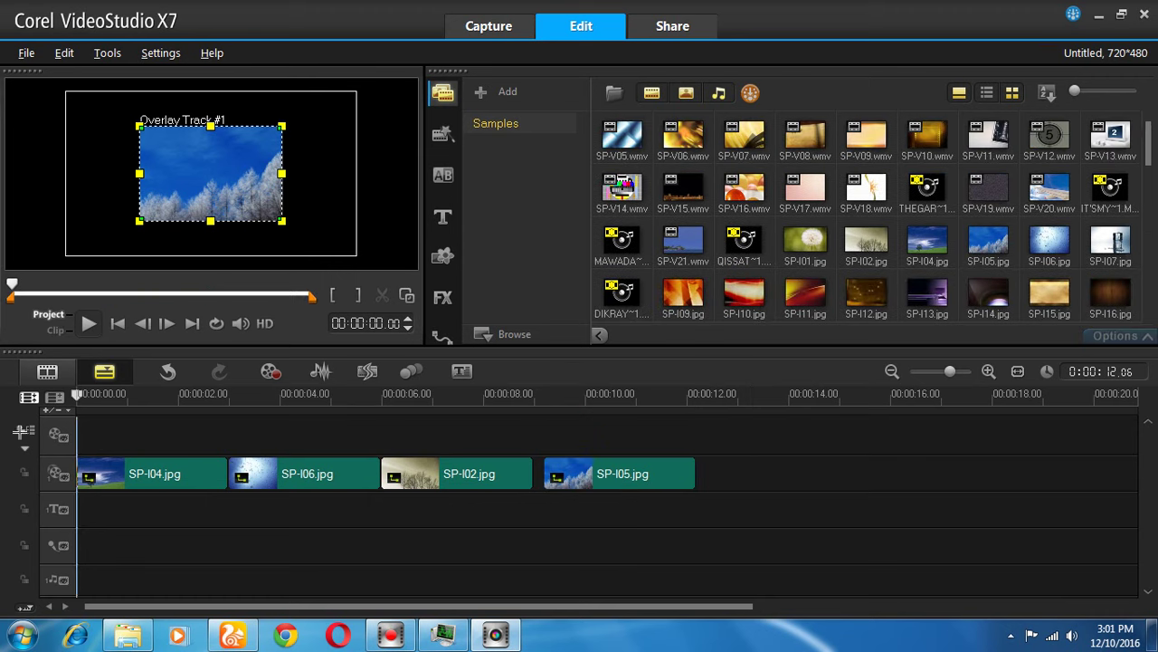
{"action": "mouse_move", "coordinate": [636, 478]}
{"action": "left_mouse_down"}
{"action": "mouse_move", "coordinate": [623, 486]}
{"action": "mouse_move", "coordinate": [621, 476]}
{"action": "left_mouse_up"}
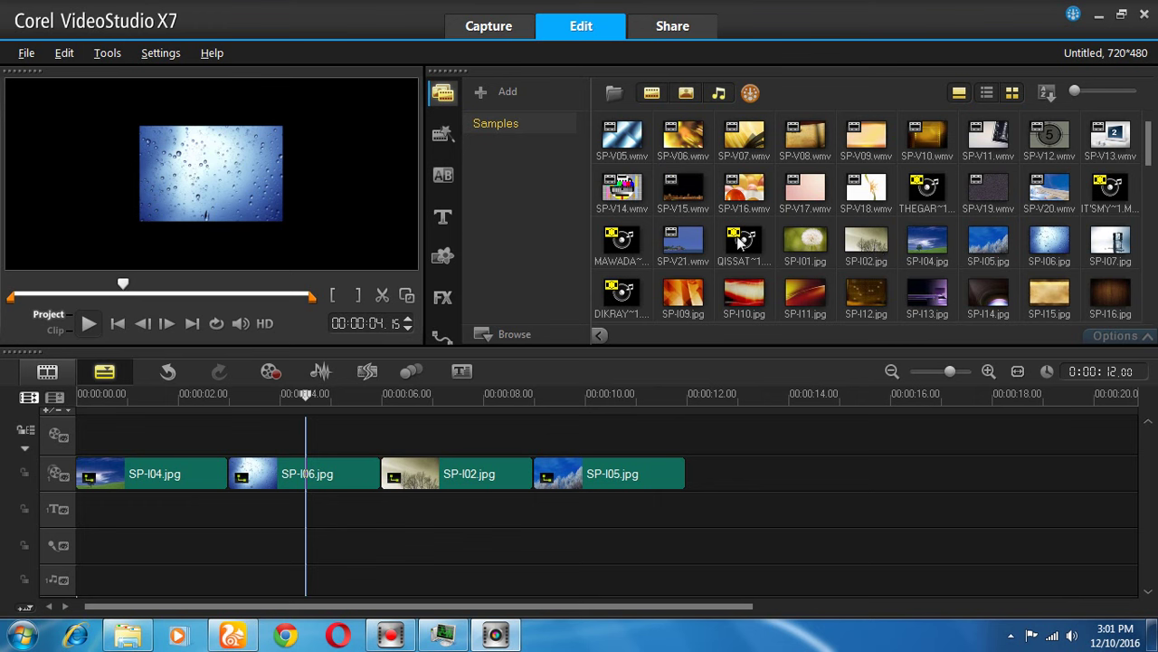
{"action": "left_click_drag", "start_coordinate": [685, 192], "coordinate": [295, 429]}
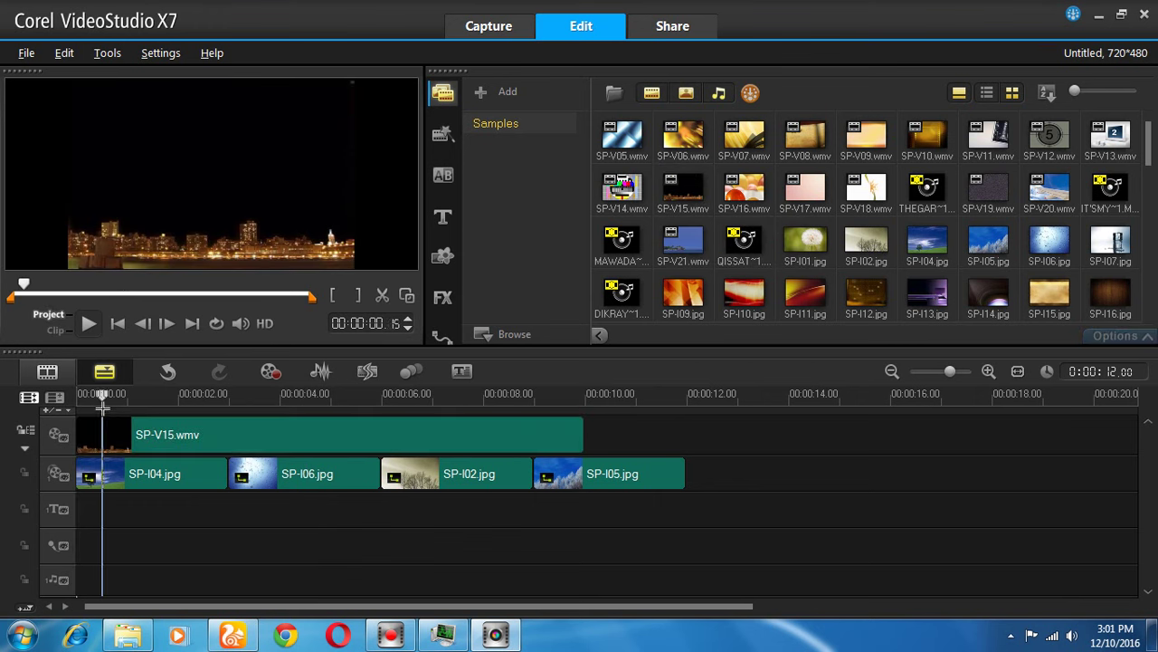
{"action": "left_click_drag", "start_coordinate": [125, 426], "coordinate": [160, 416]}
{"action": "left_click", "coordinate": [463, 448]}
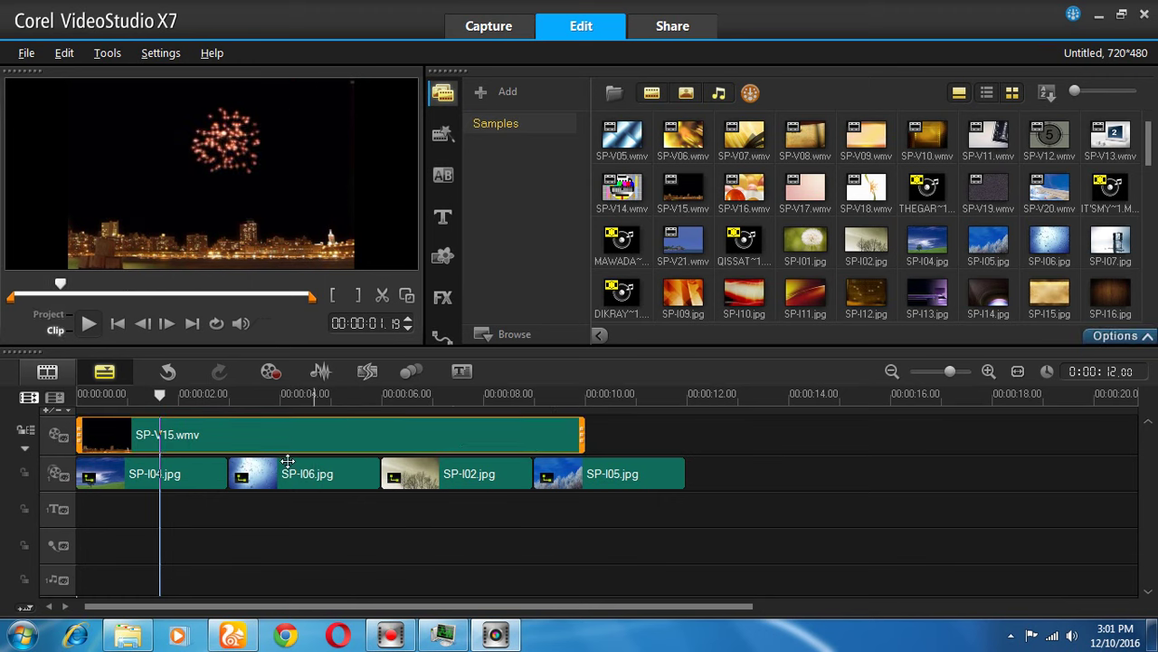
- Trim SP-I04.jpg to about 2 seconds and shorten or shift the other overlay clips so they run without gaps under the background video
{"action": "left_click", "coordinate": [191, 473]}
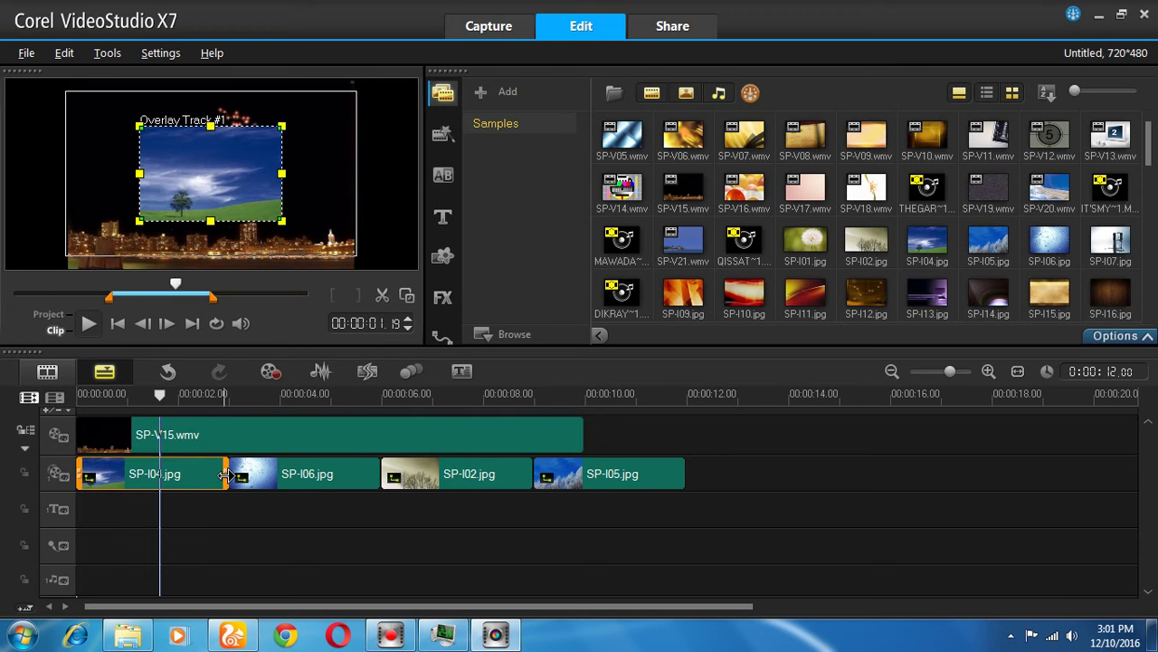
{"action": "left_click_drag", "start_coordinate": [223, 473], "coordinate": [179, 473]}
{"action": "left_click", "coordinate": [308, 474]}
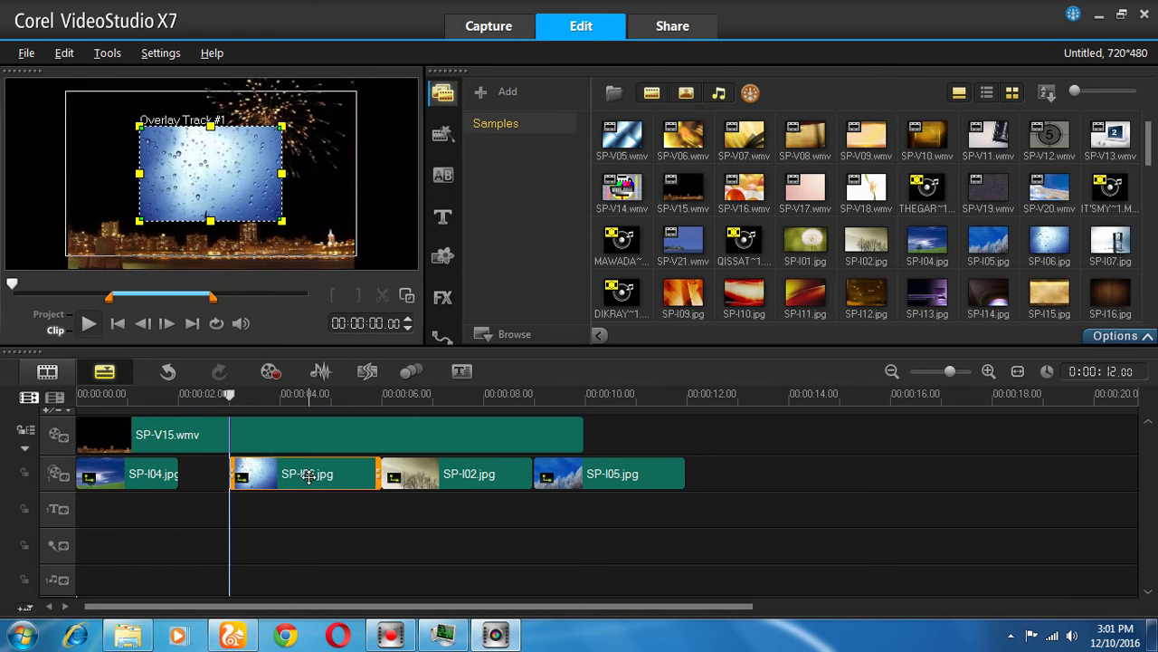
{"action": "left_click_drag", "start_coordinate": [308, 474], "coordinate": [260, 479]}
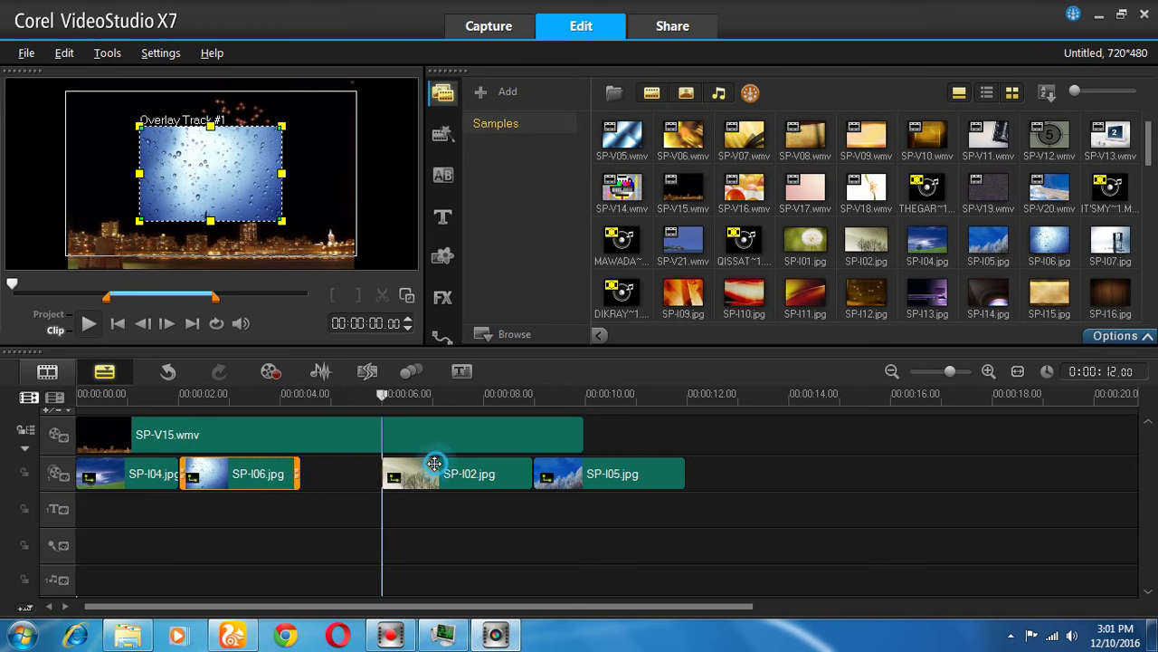
{"action": "left_click_drag", "start_coordinate": [434, 470], "coordinate": [351, 478]}
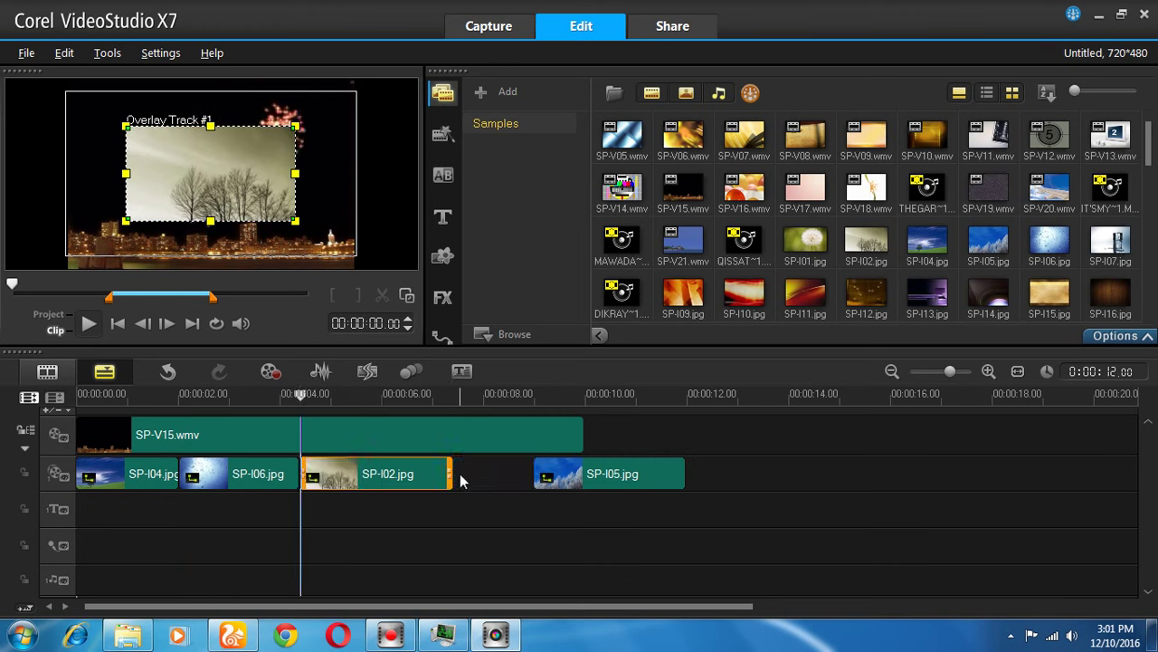
{"action": "mouse_move", "coordinate": [579, 473]}
{"action": "left_mouse_down"}
{"action": "mouse_move", "coordinate": [552, 480]}
{"action": "mouse_move", "coordinate": [601, 473]}
{"action": "mouse_move", "coordinate": [574, 472]}
{"action": "left_mouse_up"}
{"action": "left_click_drag", "start_coordinate": [588, 397], "coordinate": [251, 400]}
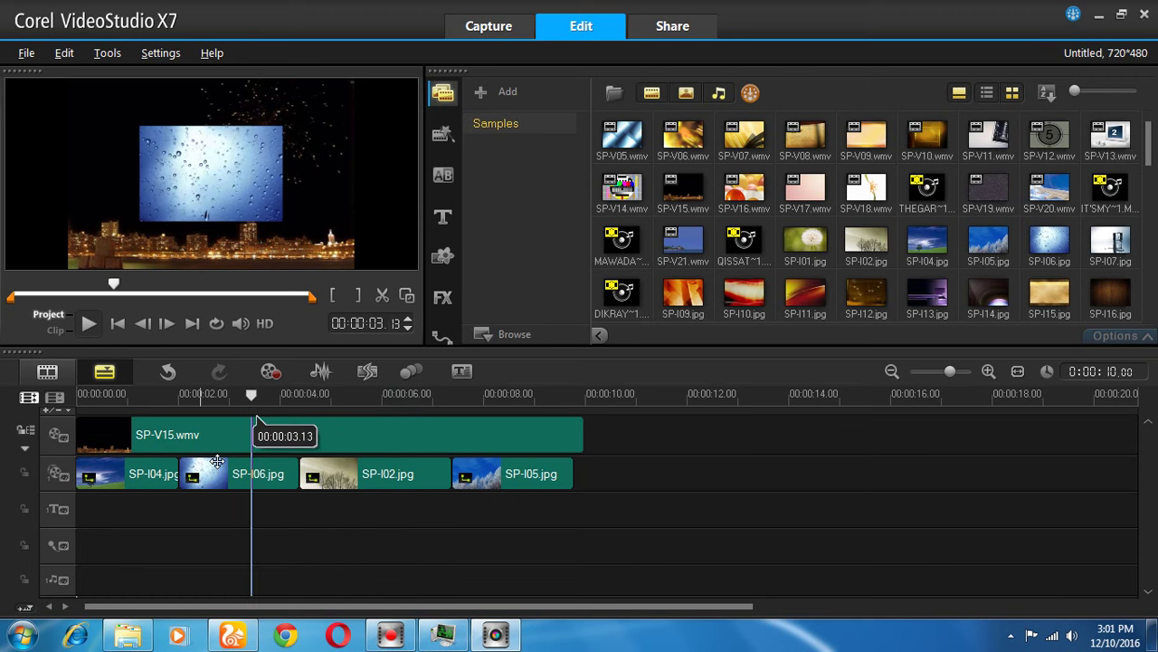
- Customize the motion of the SP-I04.jpg overlay clip so it starts in the lower-left part of the frame, and apply it
{"action": "right_click", "coordinate": [128, 485]}
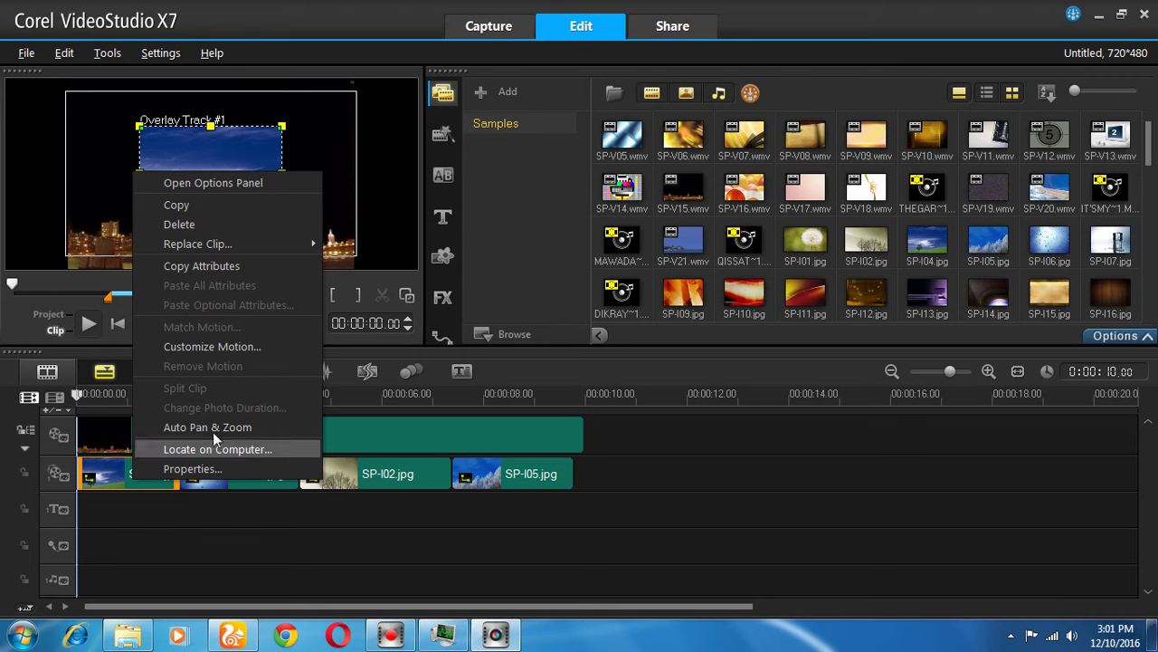
{"action": "left_click", "coordinate": [221, 346]}
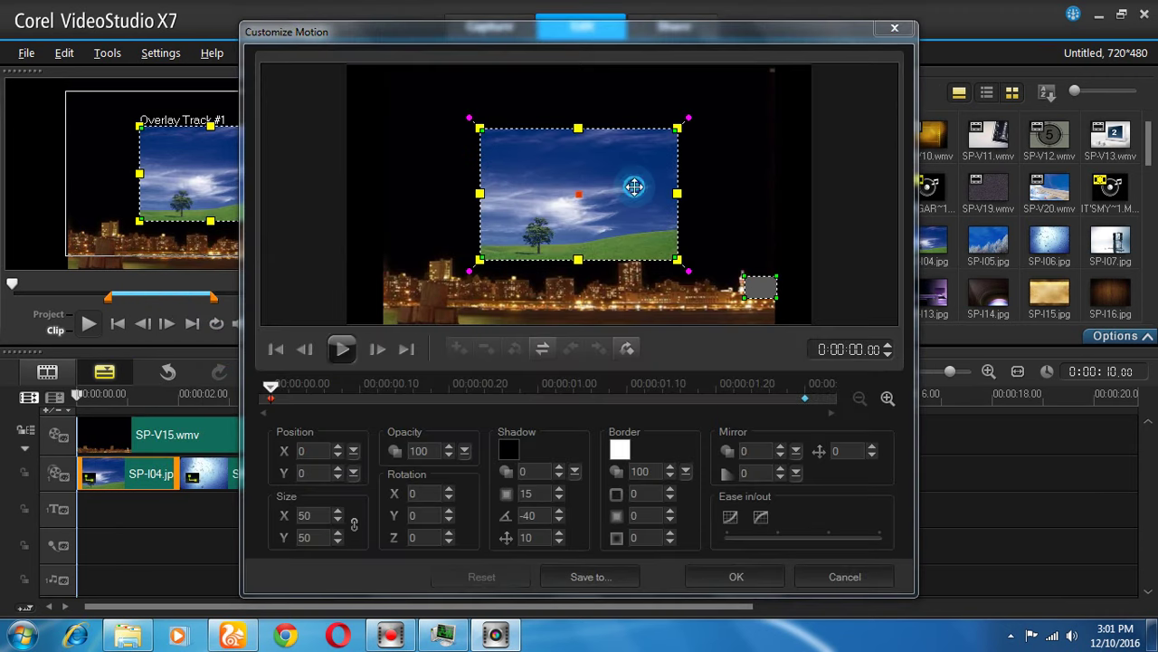
{"action": "left_click_drag", "start_coordinate": [628, 183], "coordinate": [636, 185]}
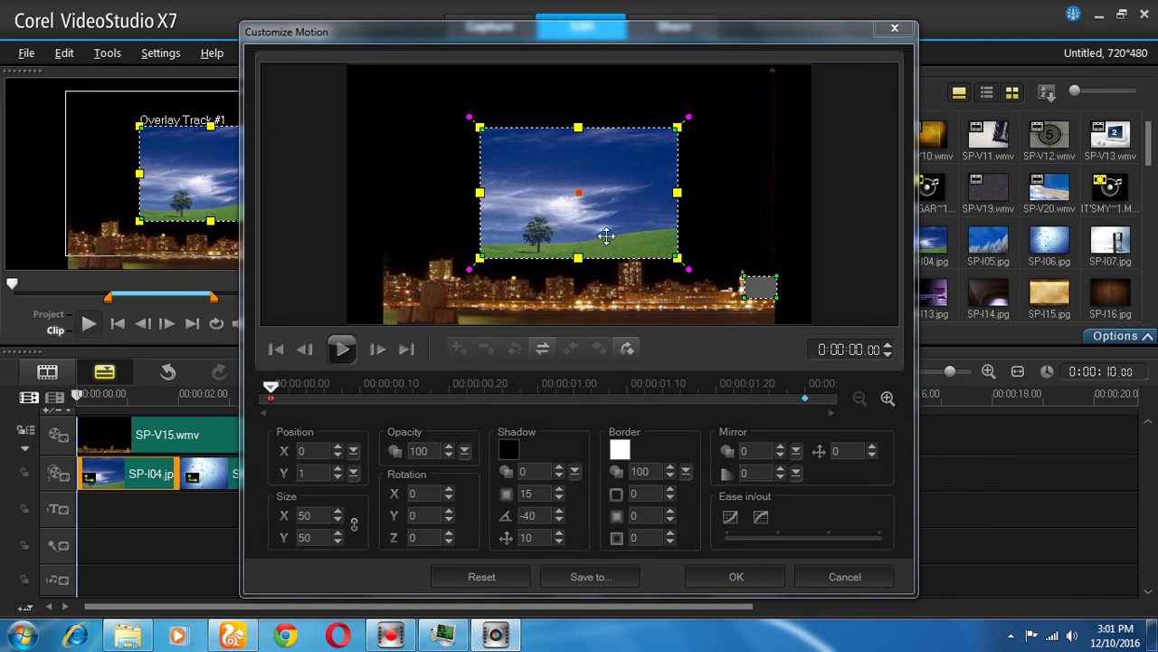
{"action": "left_click_drag", "start_coordinate": [632, 222], "coordinate": [551, 256]}
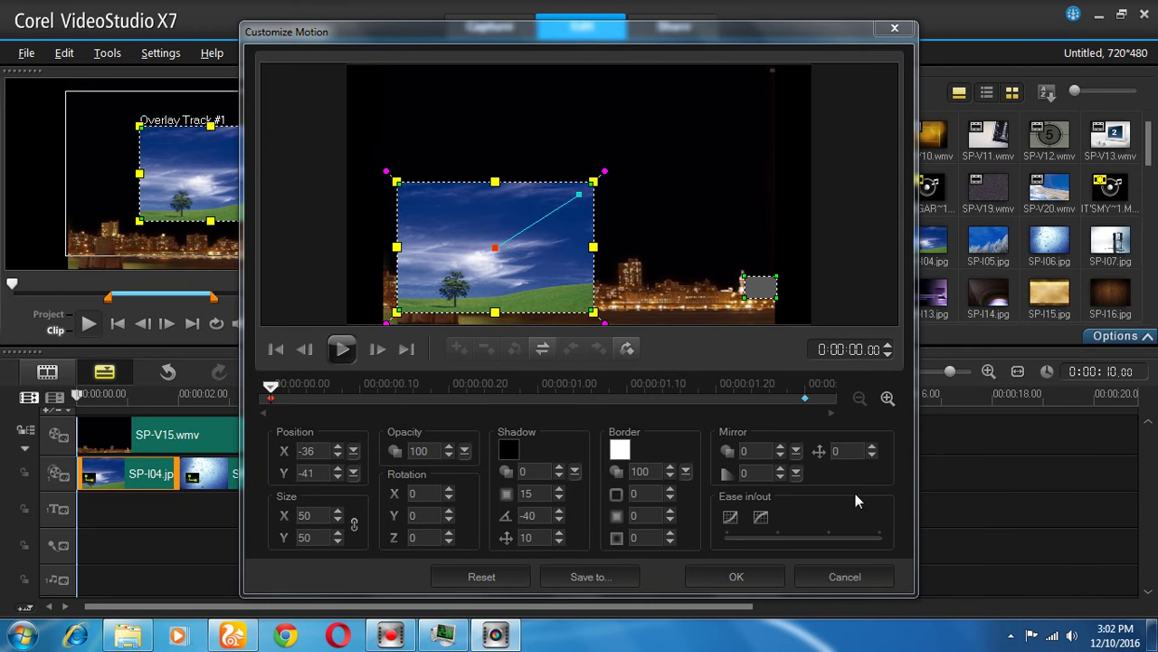
{"action": "left_click", "coordinate": [750, 575]}
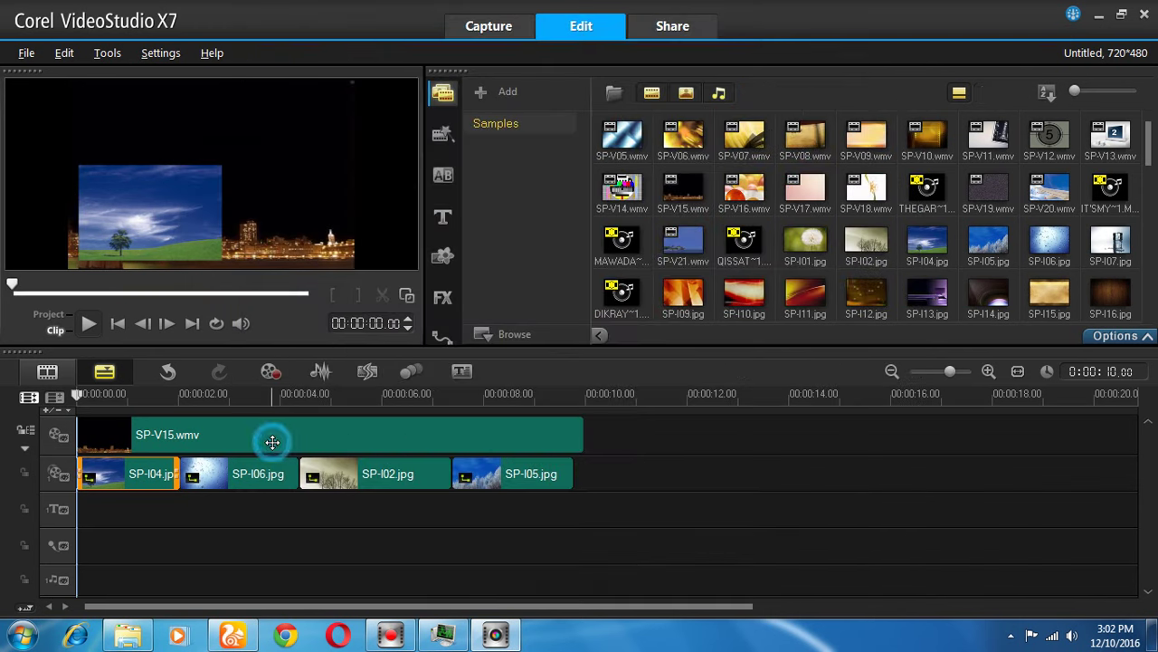
- Change the scaling of the SP-V15.wmv background clip so it fills the full width of the frame
{"action": "left_click", "coordinate": [1122, 335]}
{"action": "left_click", "coordinate": [934, 232]}
{"action": "left_click", "coordinate": [938, 274]}
{"action": "left_click", "coordinate": [238, 395]}
{"action": "left_click_drag", "start_coordinate": [238, 396], "coordinate": [263, 396]}
- Reopen the custom motion of SP-I04.jpg, move its start keyframe to position X -48, Y -44, and play the motion
{"action": "left_click", "coordinate": [154, 477]}
{"action": "right_click", "coordinate": [154, 477]}
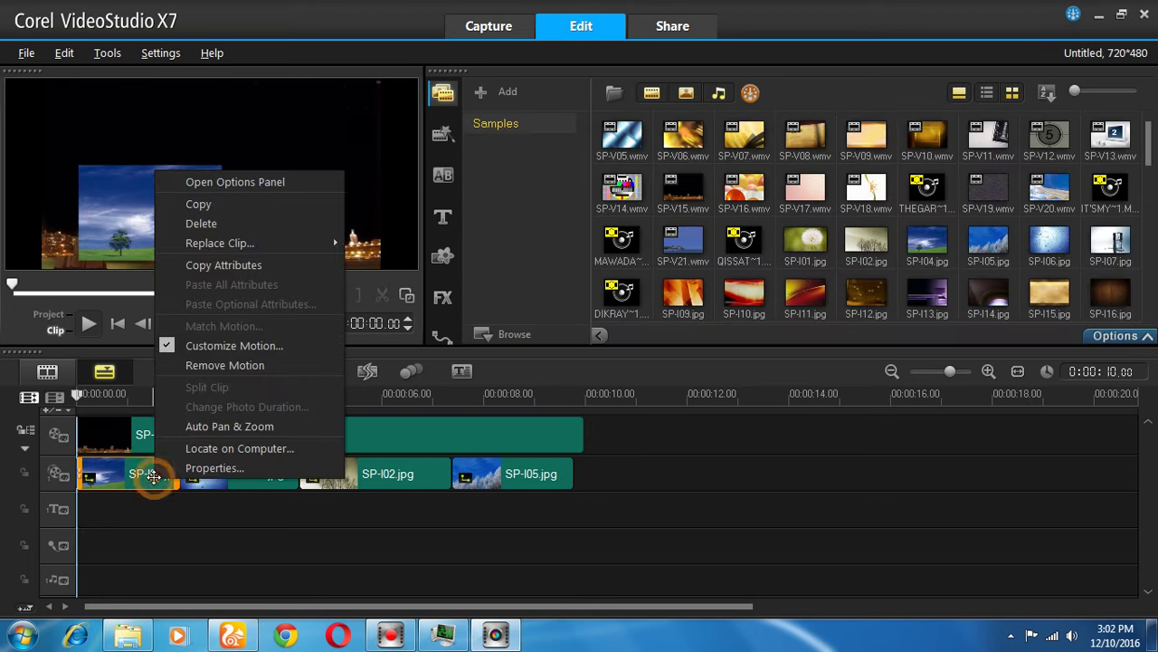
{"action": "left_click", "coordinate": [211, 345]}
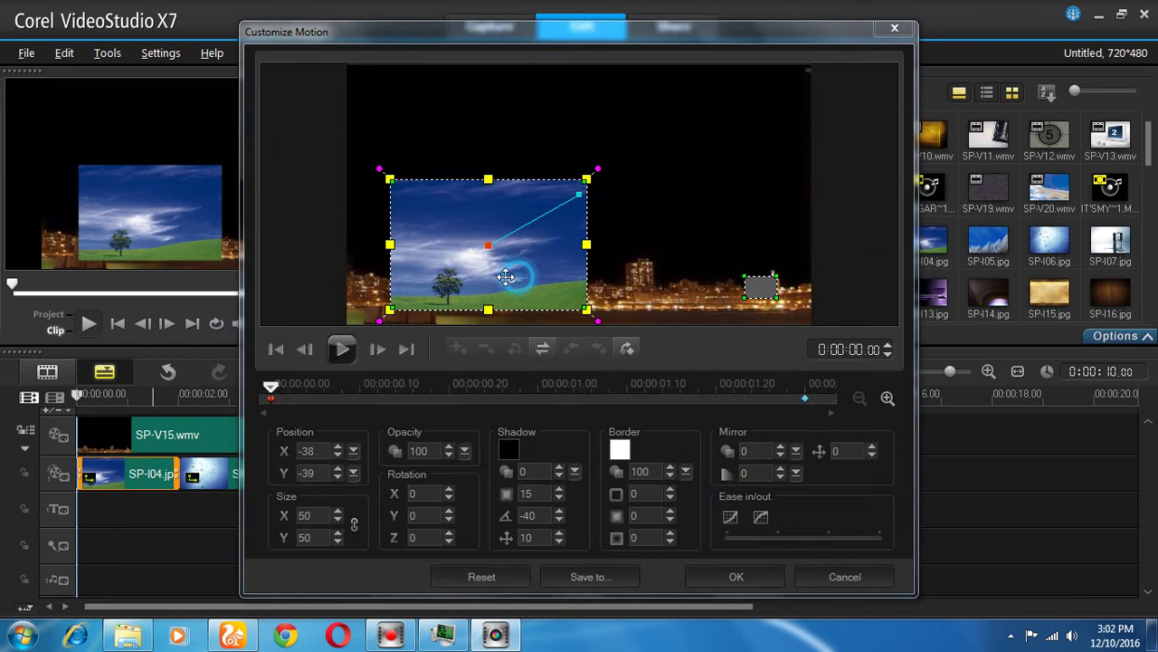
{"action": "left_click_drag", "start_coordinate": [506, 277], "coordinate": [489, 283]}
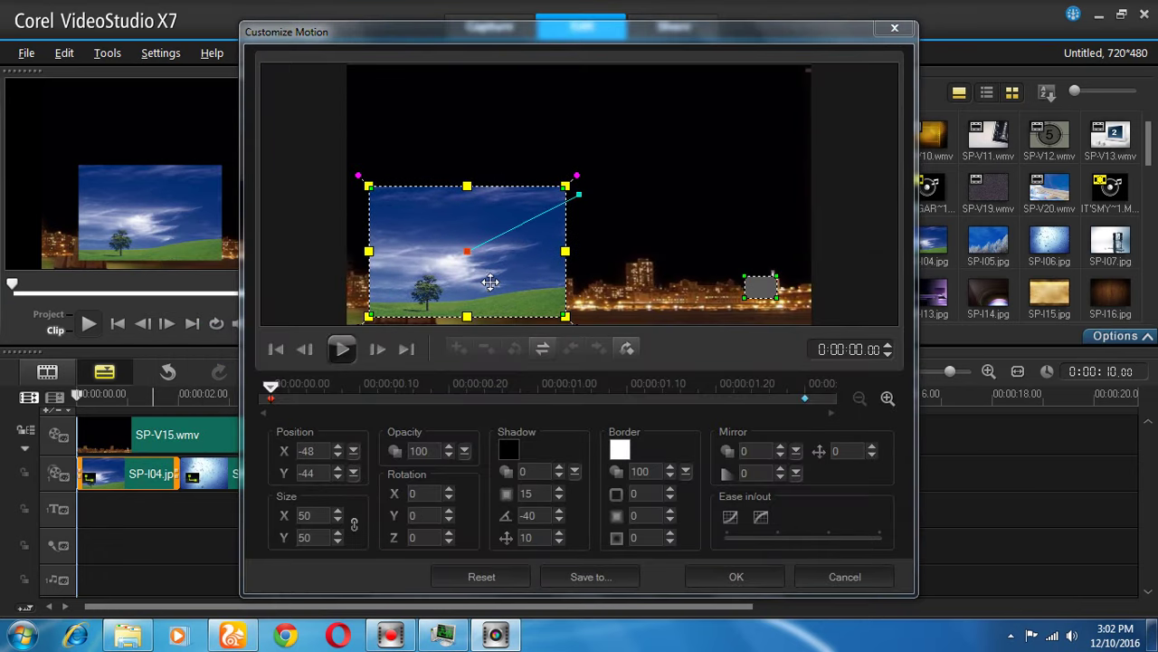
{"action": "left_click", "coordinate": [341, 350]}
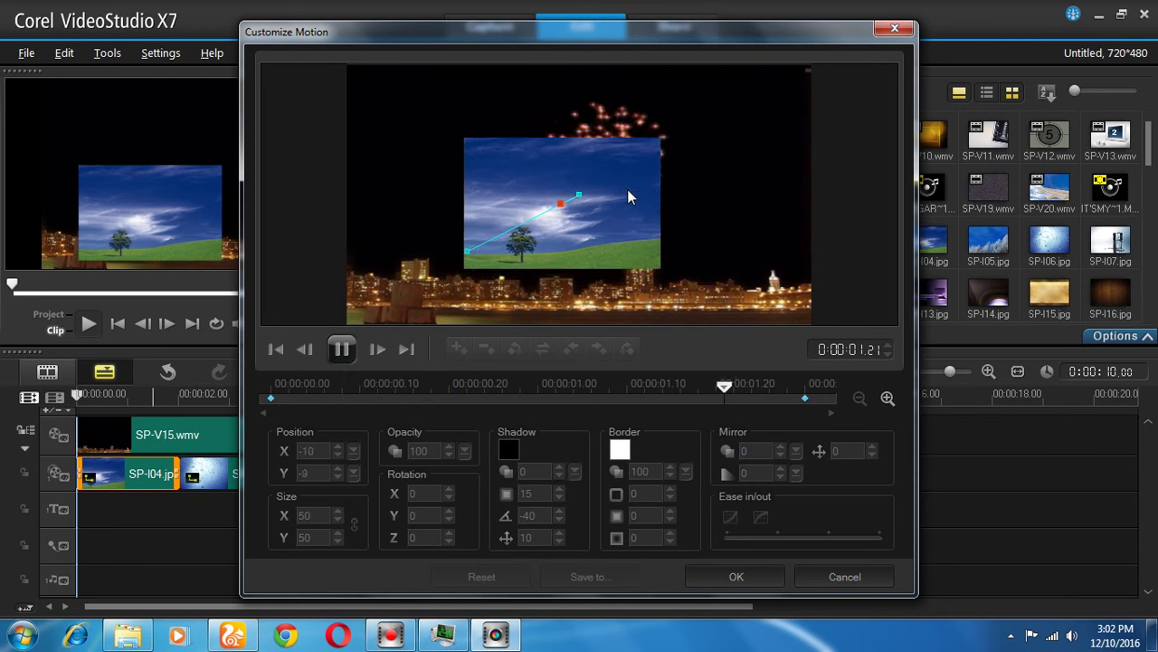
- Add a motion keyframe at 0:00:00.23 and move the clip there to position X -39, Y 1
{"action": "left_click_drag", "start_coordinate": [804, 390], "coordinate": [606, 401]}
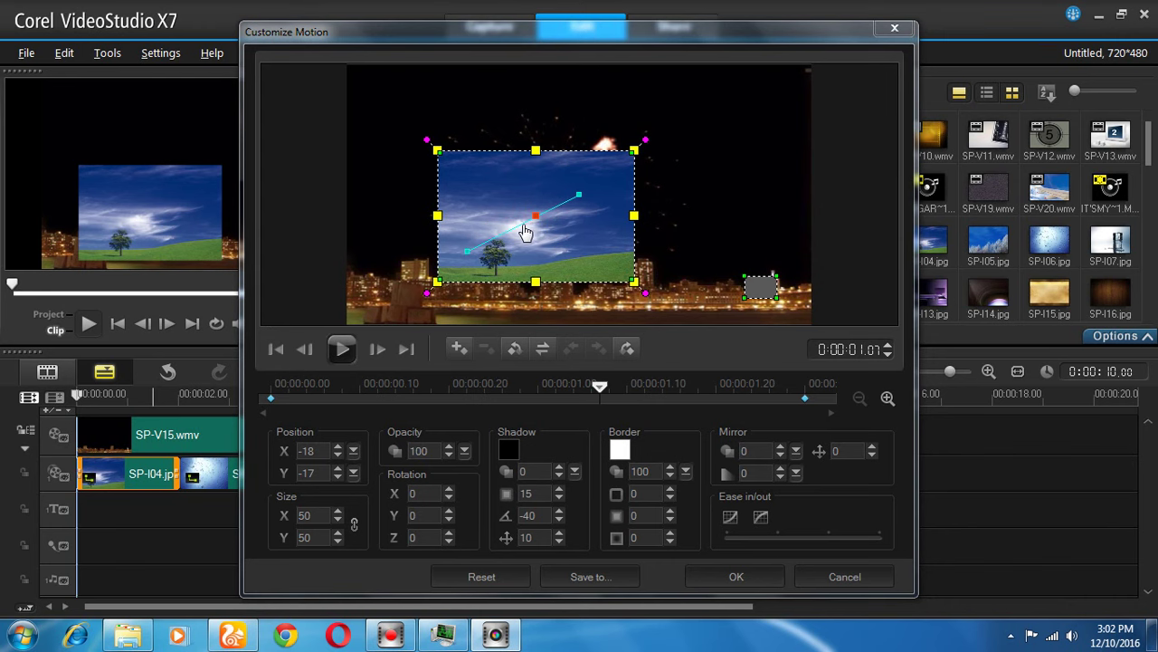
{"action": "left_click_drag", "start_coordinate": [600, 389], "coordinate": [493, 388]}
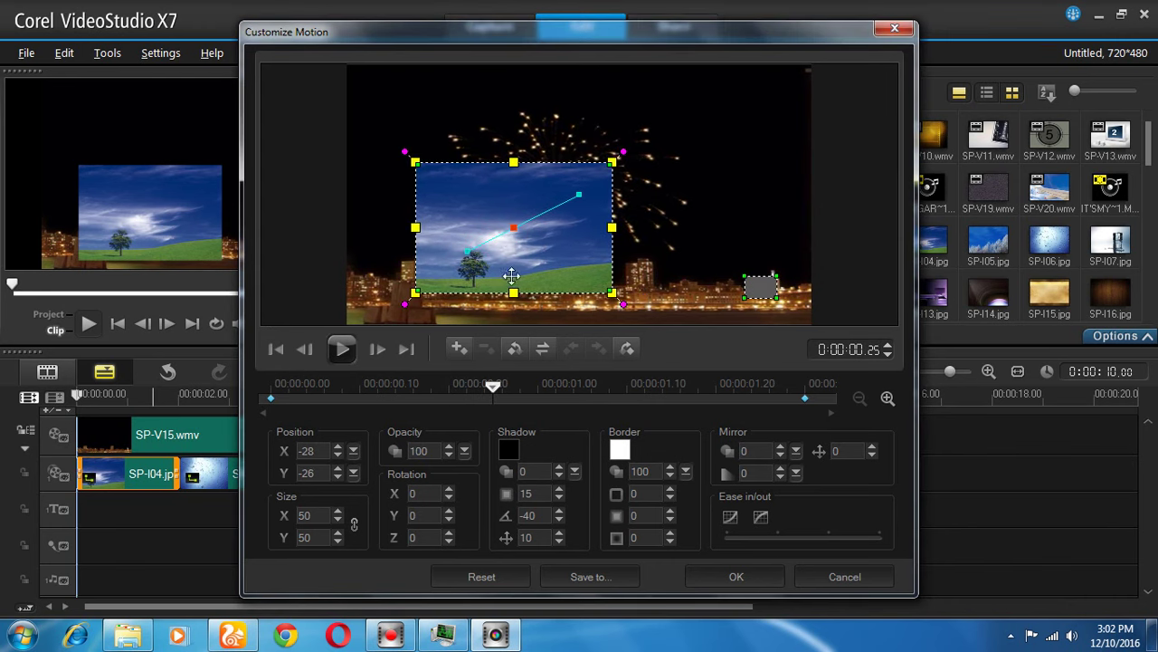
{"action": "left_click_drag", "start_coordinate": [493, 404], "coordinate": [430, 375]}
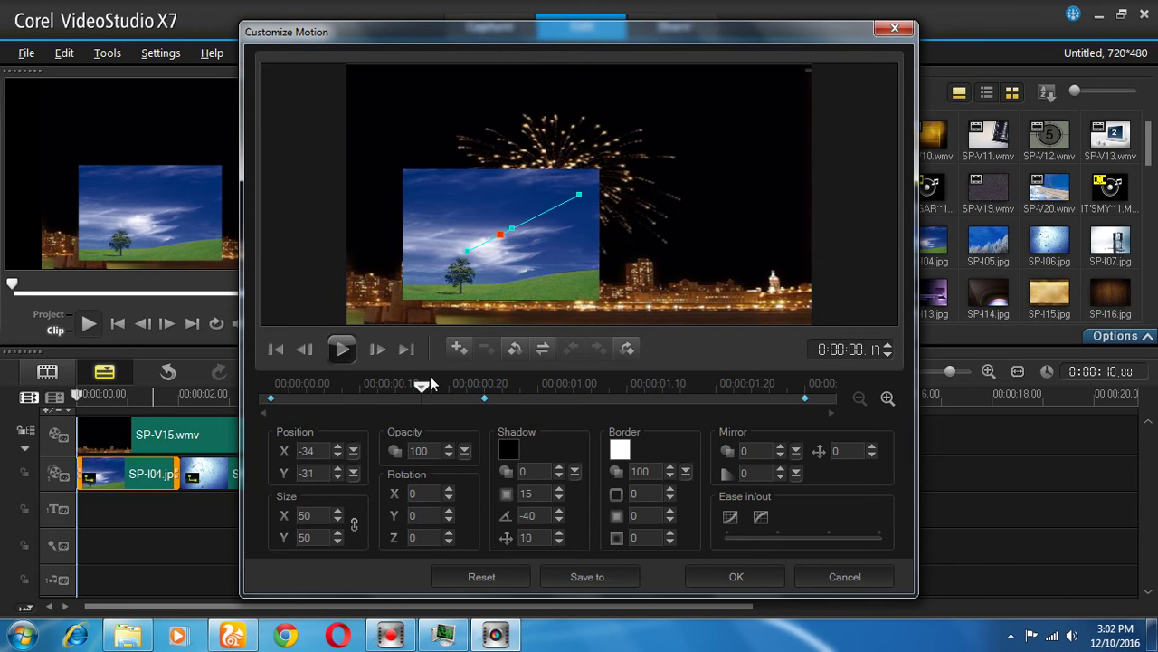
{"action": "left_click", "coordinate": [517, 239]}
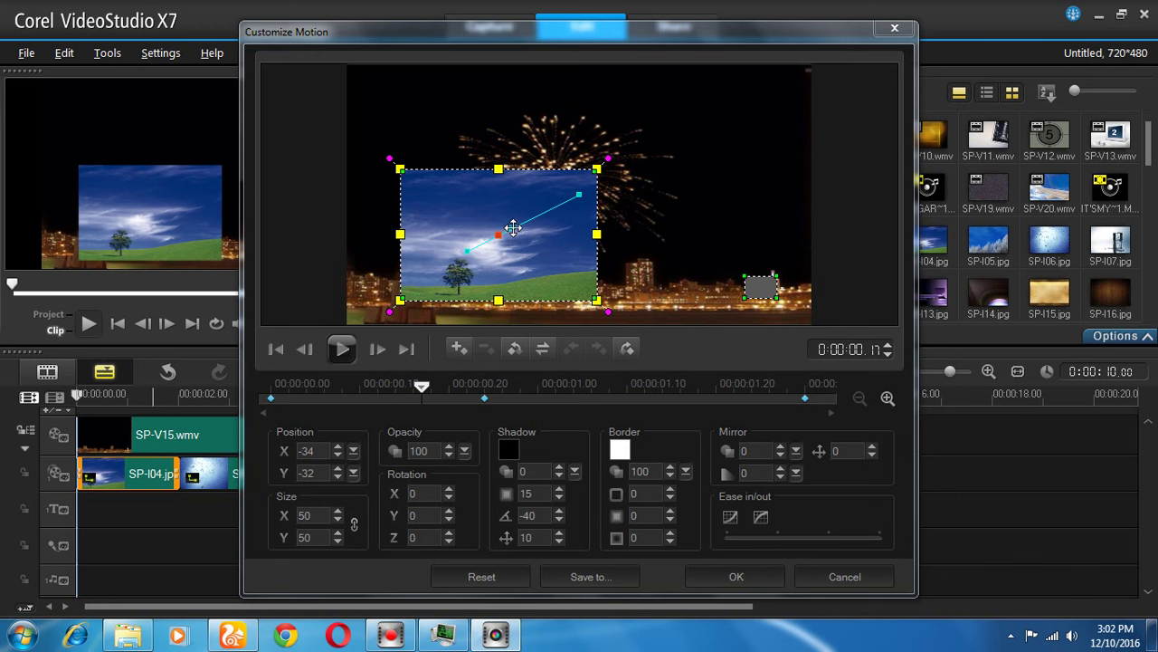
{"action": "left_click", "coordinate": [485, 398]}
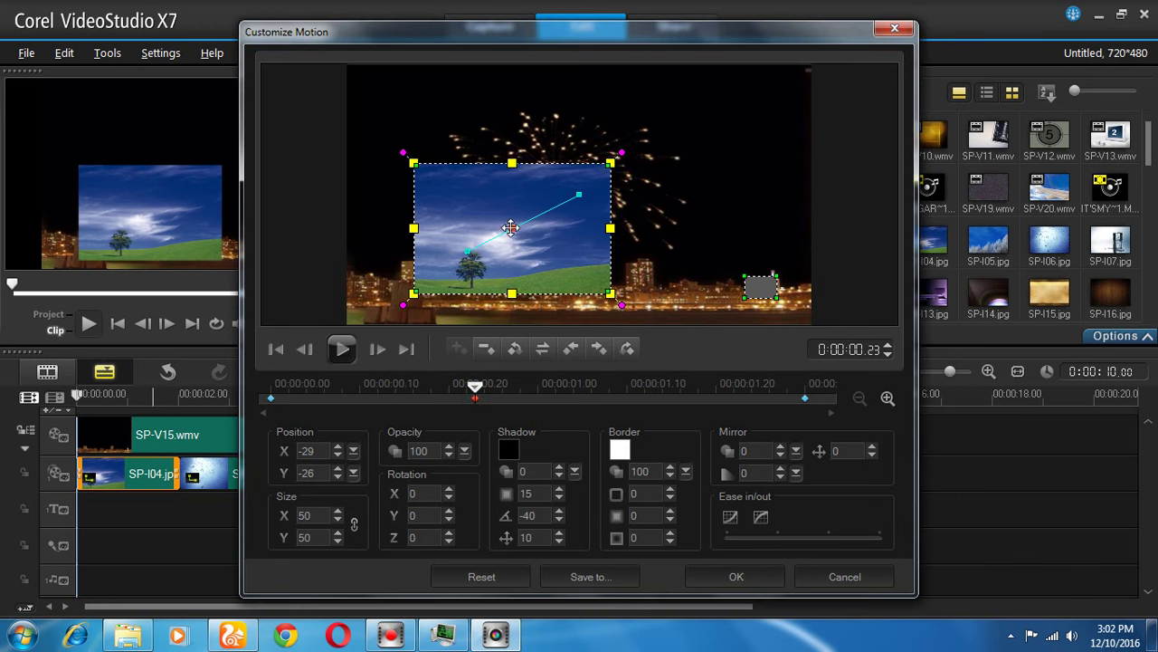
{"action": "left_click_drag", "start_coordinate": [512, 242], "coordinate": [487, 207]}
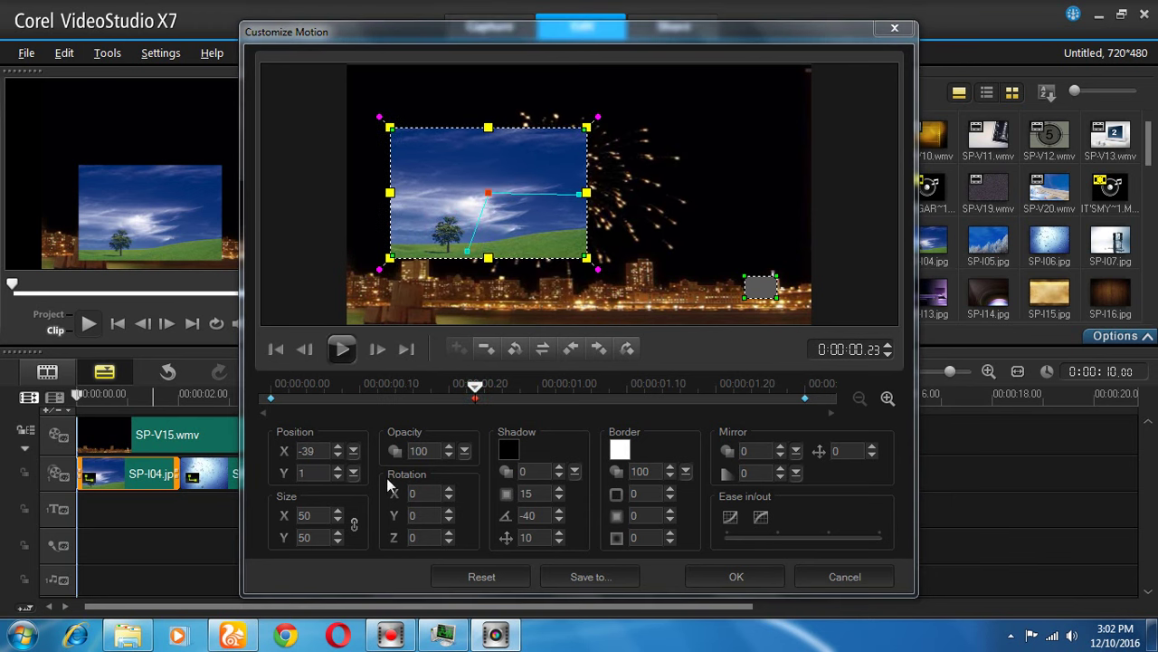
- Add another motion keyframe with the clip at position X -57, Y 33 and place it shortly after the one-second mark
{"action": "mouse_move", "coordinate": [470, 402]}
{"action": "left_mouse_down"}
{"action": "mouse_move", "coordinate": [270, 399]}
{"action": "mouse_move", "coordinate": [735, 396]}
{"action": "mouse_move", "coordinate": [485, 396]}
{"action": "left_mouse_up"}
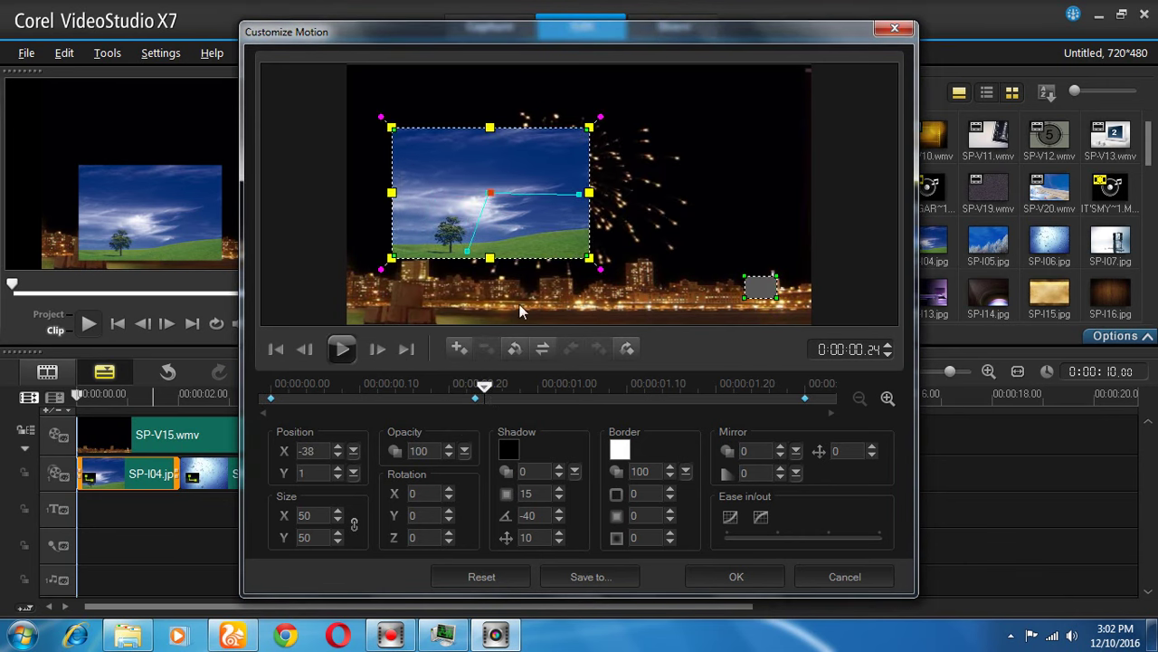
{"action": "left_click_drag", "start_coordinate": [578, 193], "coordinate": [469, 159]}
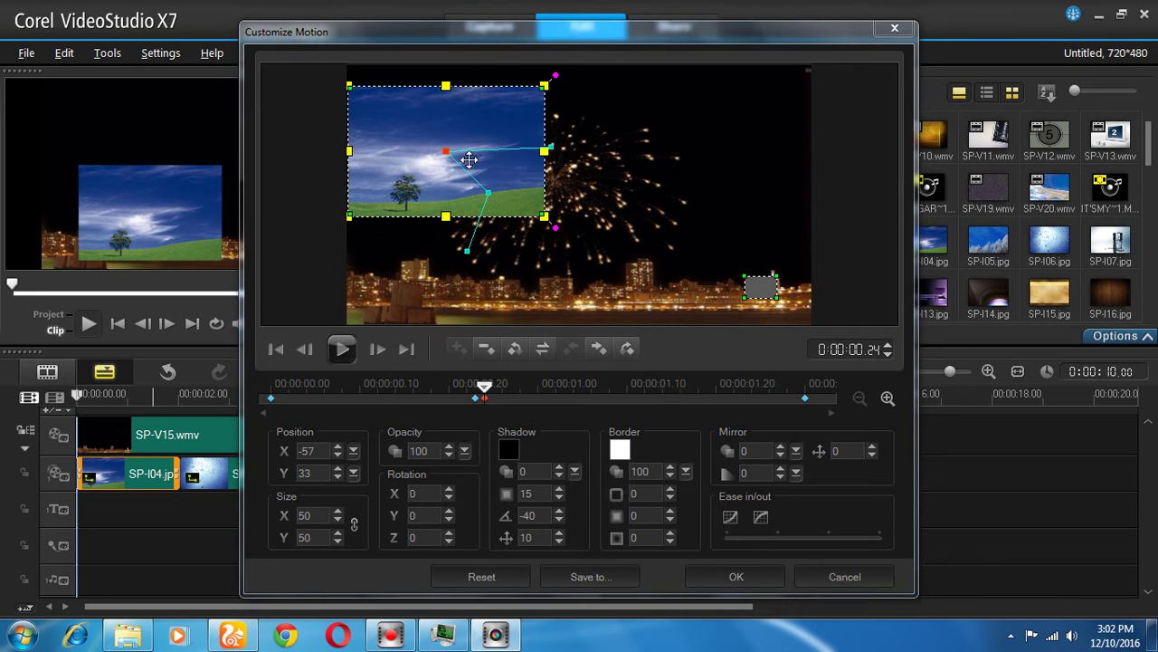
{"action": "left_click_drag", "start_coordinate": [485, 391], "coordinate": [278, 401]}
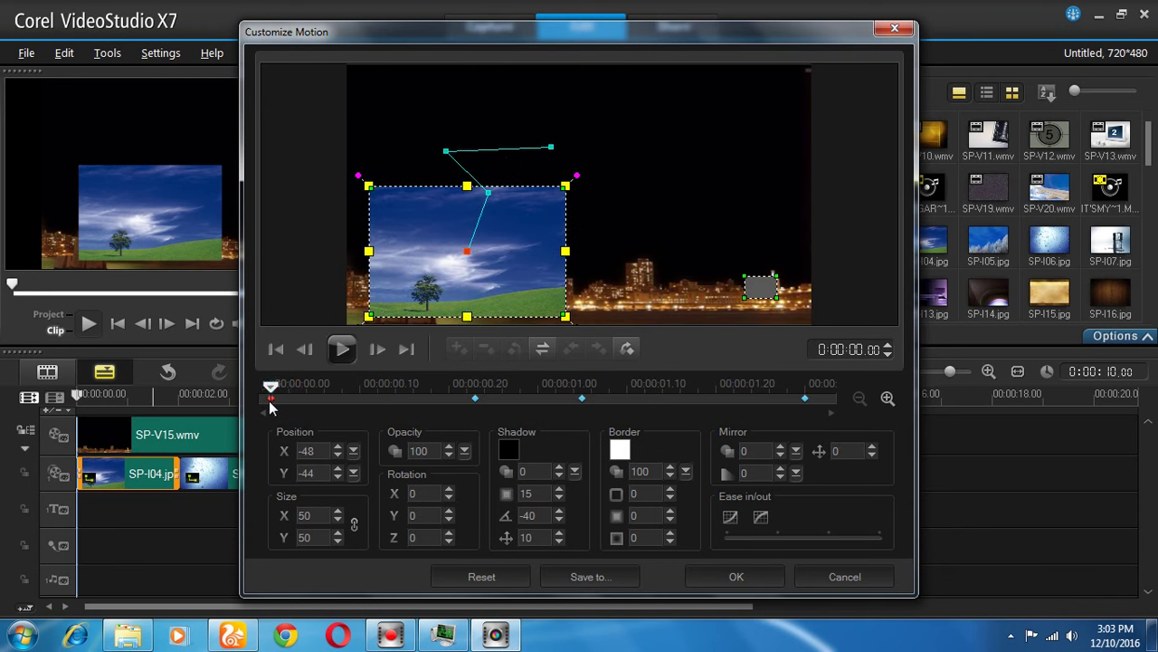
- At the start keyframe, enlarge the clip to size X 64, Y 64 and set the shadow blurring to 22
{"action": "left_click", "coordinate": [476, 398]}
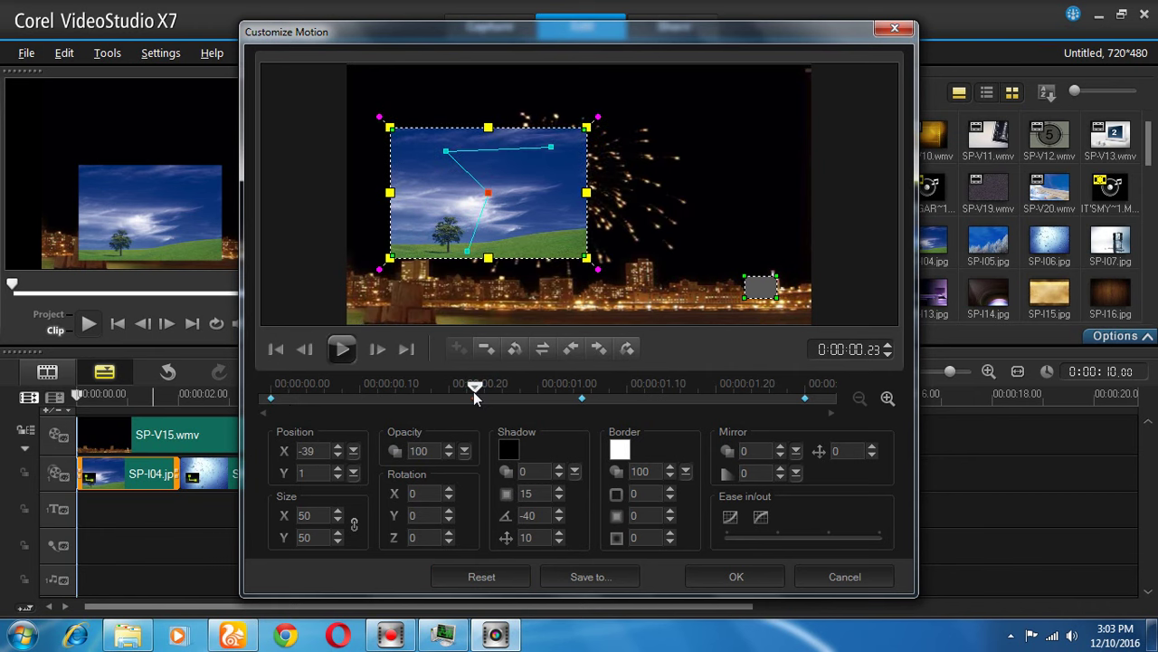
{"action": "left_click_drag", "start_coordinate": [474, 391], "coordinate": [301, 390]}
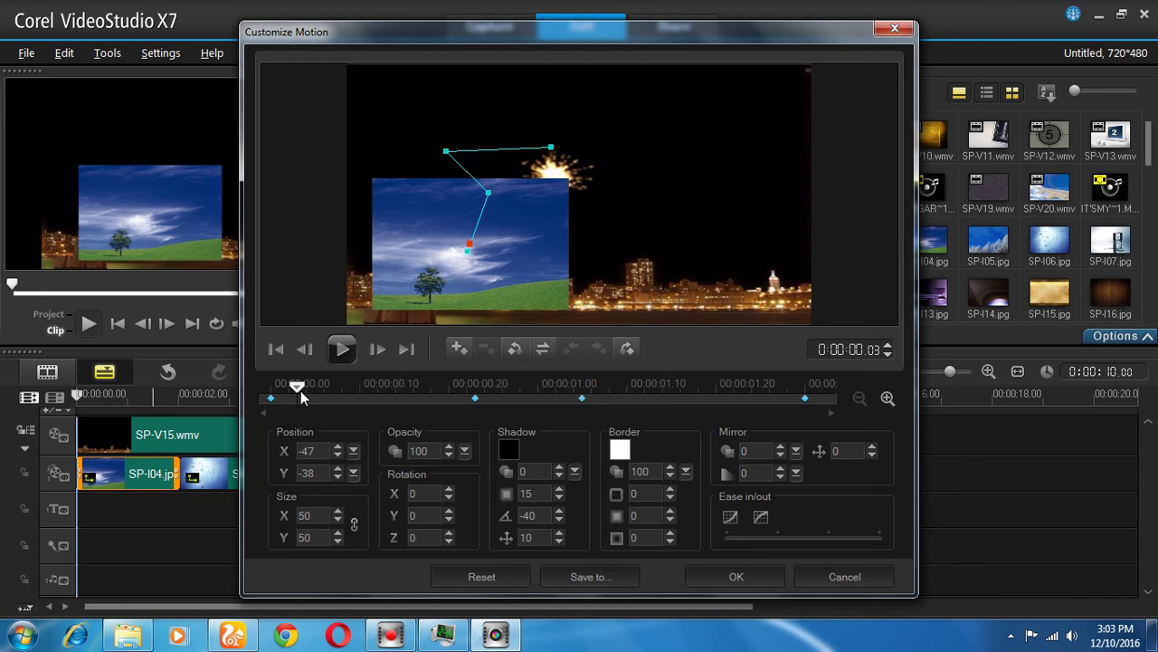
{"action": "left_click", "coordinate": [271, 400]}
{"action": "left_click", "coordinate": [338, 511]}
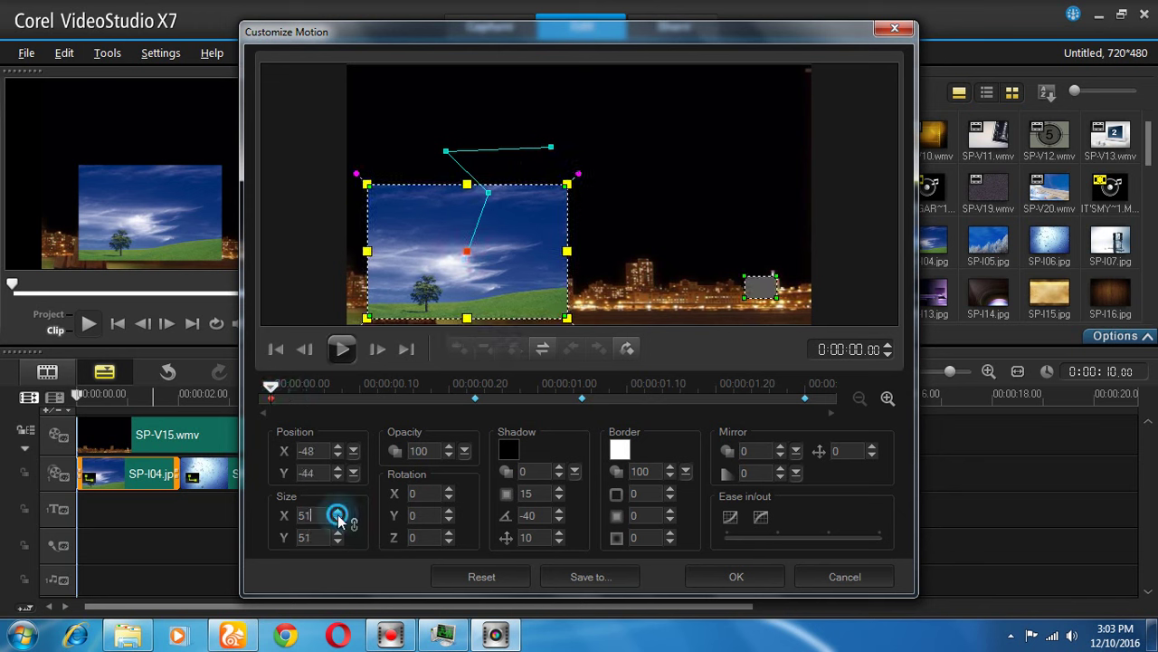
{"action": "left_click", "coordinate": [338, 512]}
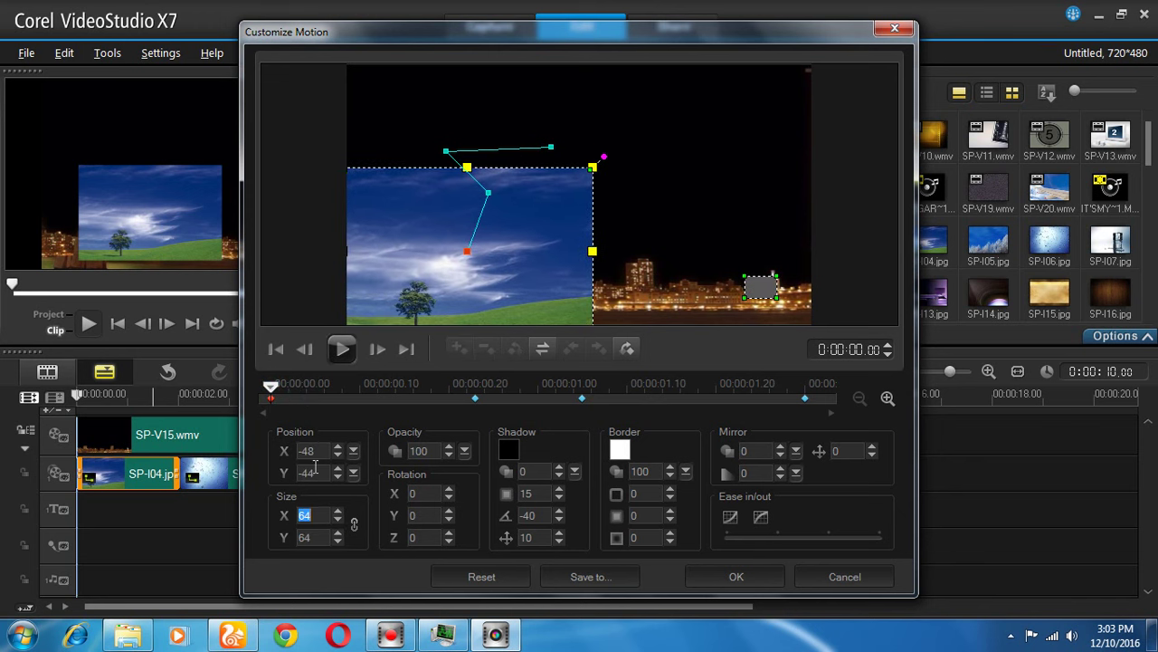
{"action": "mouse_move", "coordinate": [272, 395]}
{"action": "left_mouse_down"}
{"action": "mouse_move", "coordinate": [437, 380]}
{"action": "mouse_move", "coordinate": [585, 396]}
{"action": "mouse_move", "coordinate": [800, 385]}
{"action": "mouse_move", "coordinate": [294, 420]}
{"action": "mouse_move", "coordinate": [330, 420]}
{"action": "mouse_move", "coordinate": [395, 416]}
{"action": "mouse_move", "coordinate": [268, 404]}
{"action": "left_mouse_up"}
{"action": "left_click", "coordinate": [559, 489]}
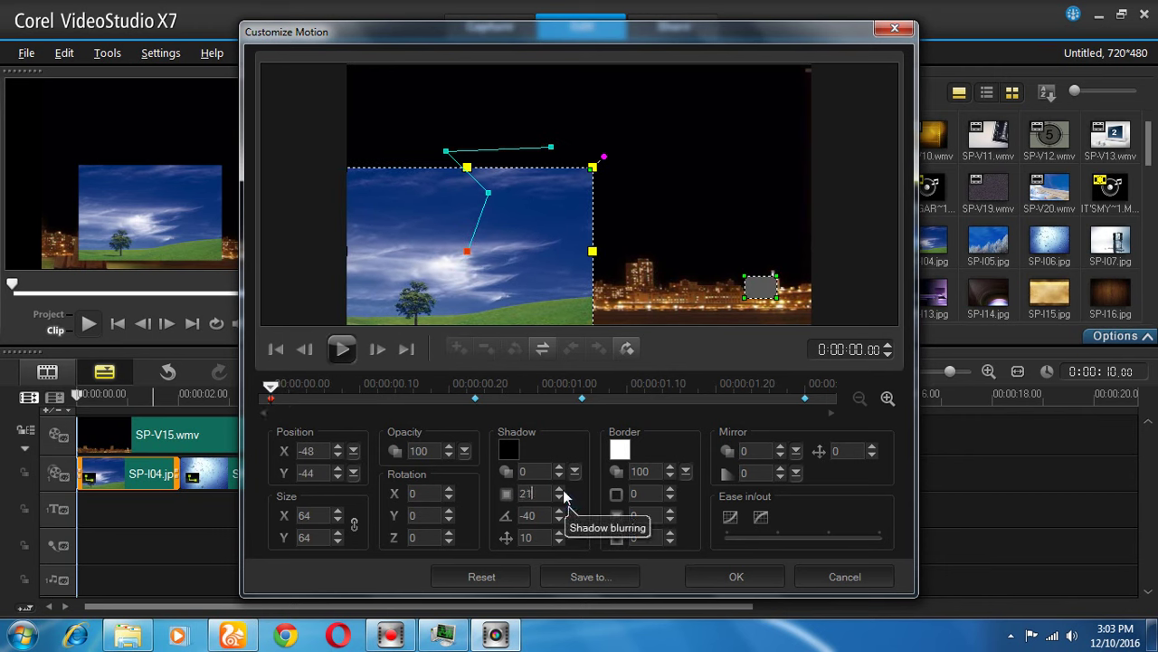
- Give the clip a light orange border of size 7 with a border blur out of 5 at the start keyframe
{"action": "left_click", "coordinate": [673, 490]}
{"action": "left_click", "coordinate": [674, 490]}
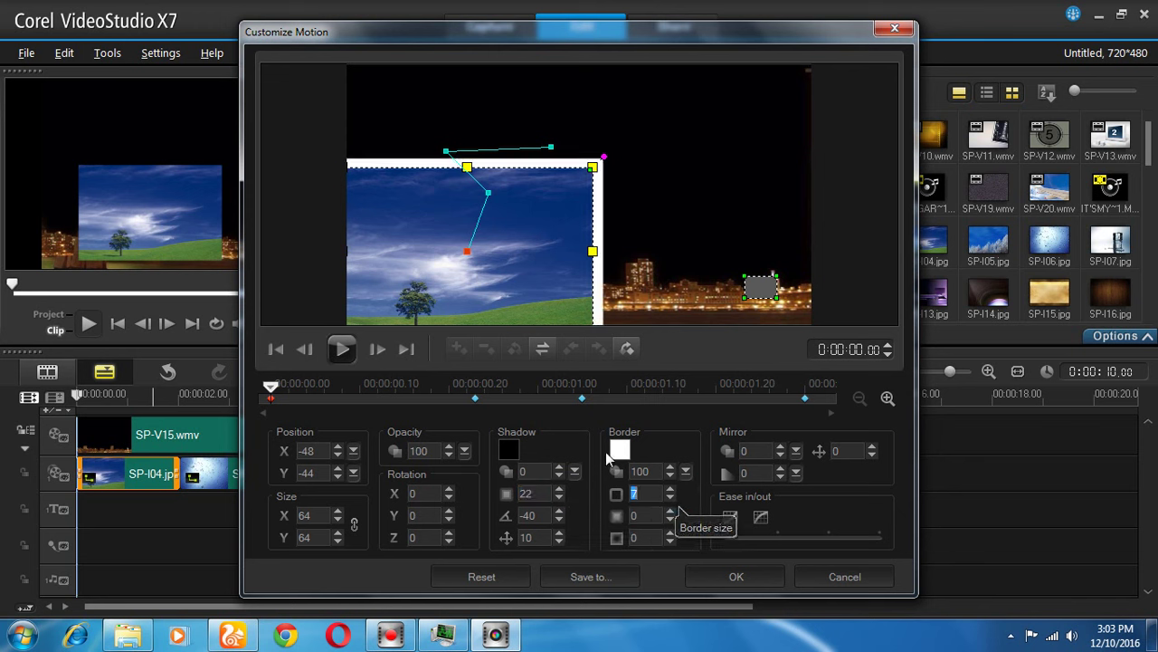
{"action": "left_click", "coordinate": [620, 449]}
{"action": "left_click", "coordinate": [711, 489]}
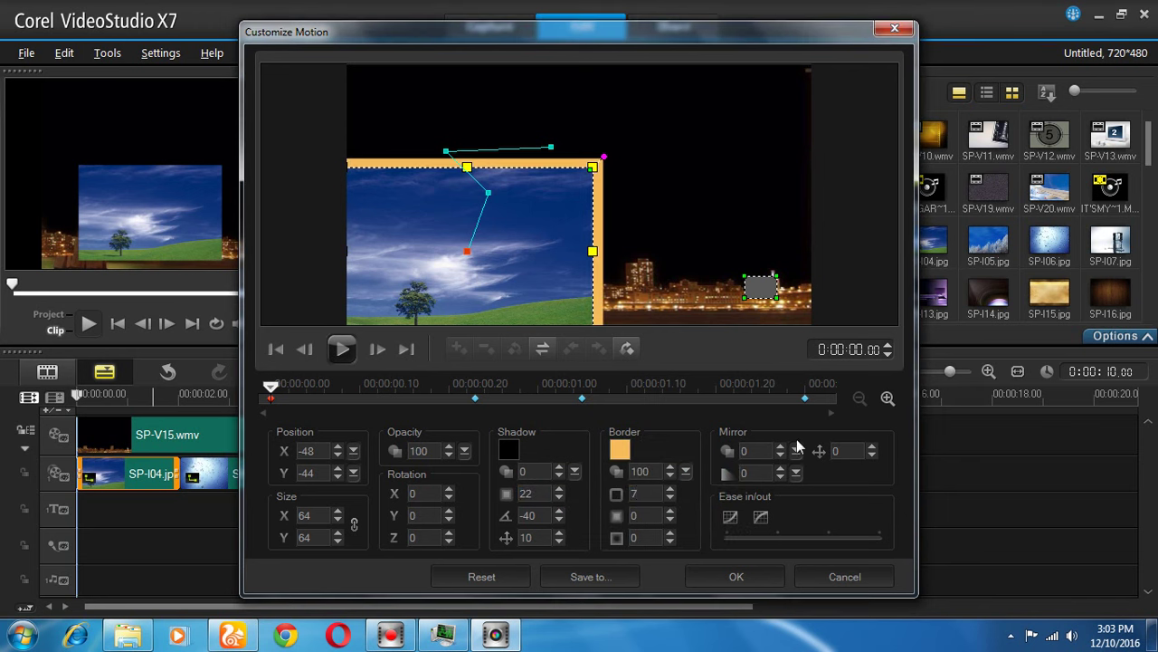
{"action": "left_click", "coordinate": [671, 512]}
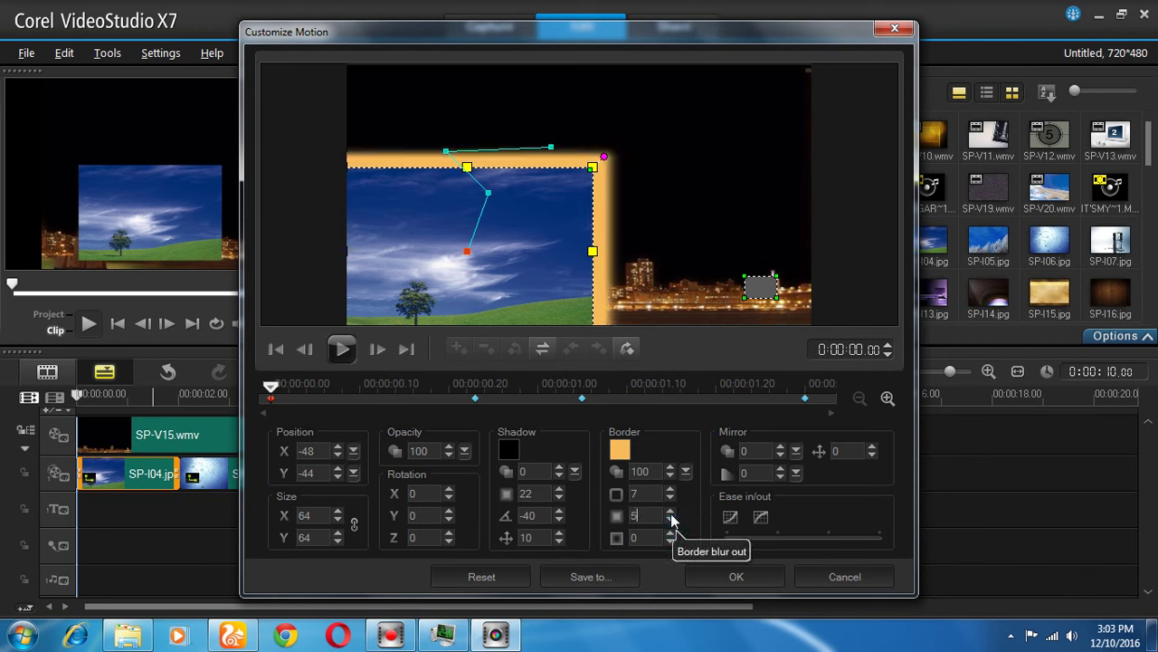
- Set the border blur out to 10 and the border blur in to 30 at the start keyframe, and preview the transition
{"action": "left_click", "coordinate": [671, 534]}
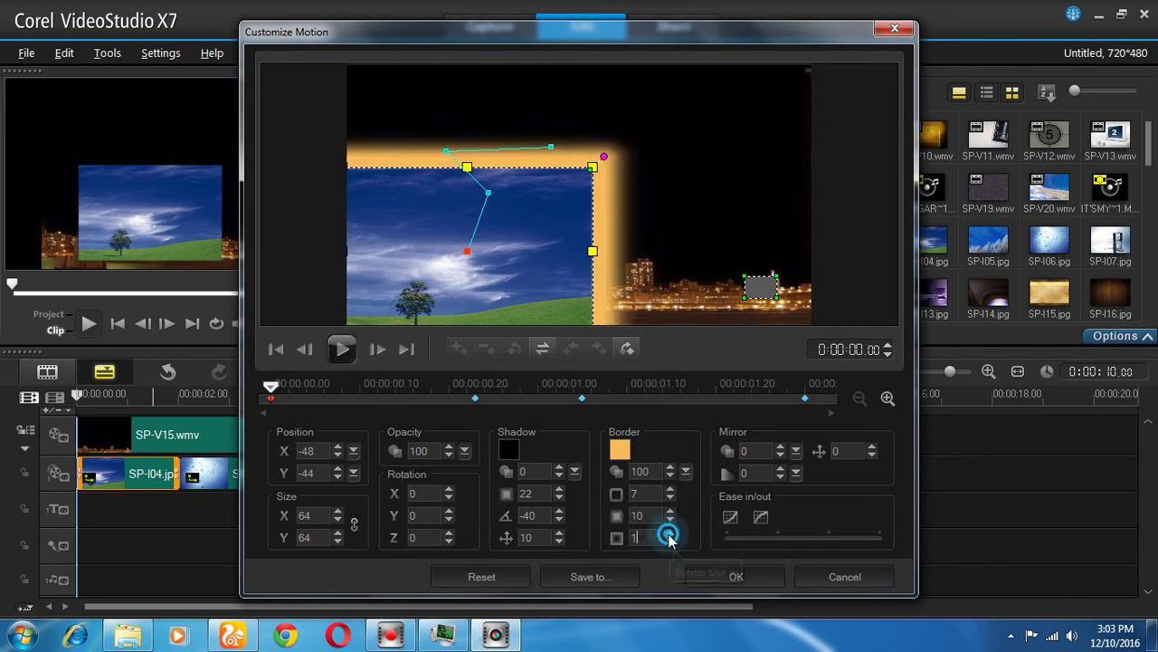
{"action": "left_click", "coordinate": [670, 536]}
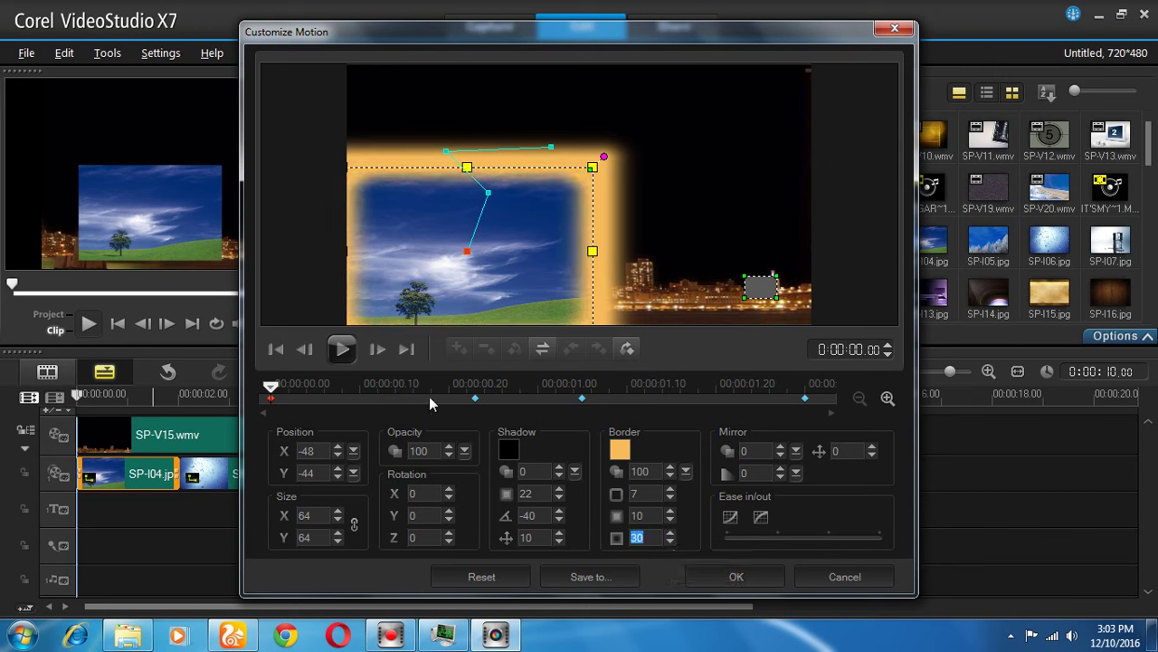
{"action": "left_click_drag", "start_coordinate": [271, 390], "coordinate": [511, 387]}
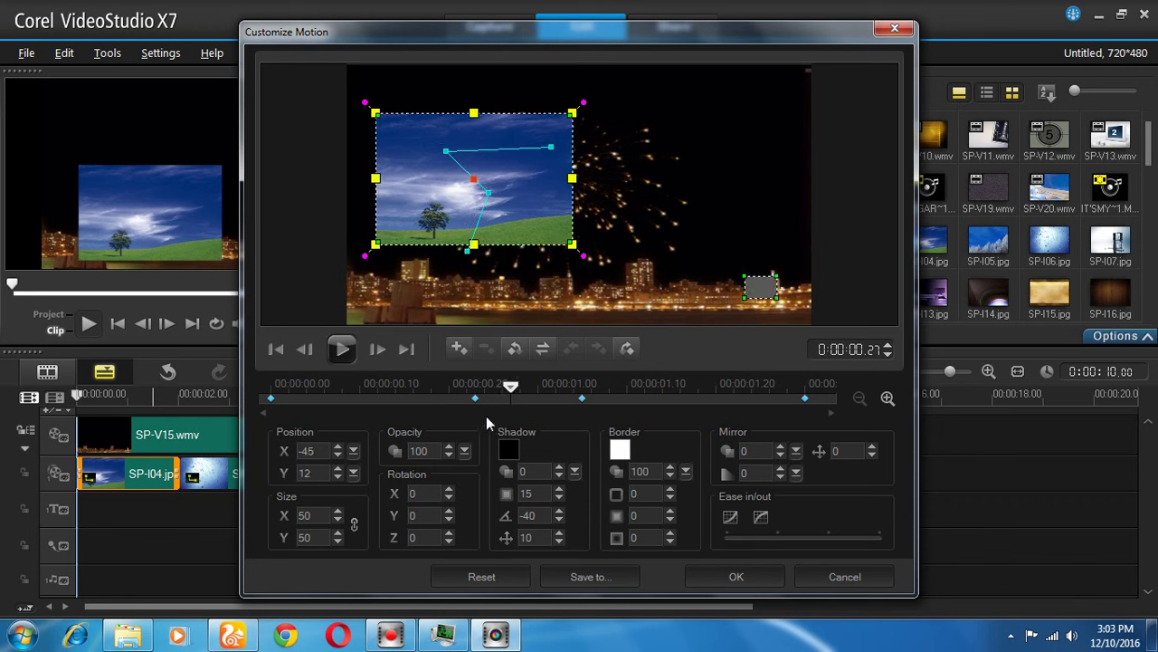
{"action": "left_click", "coordinate": [476, 399]}
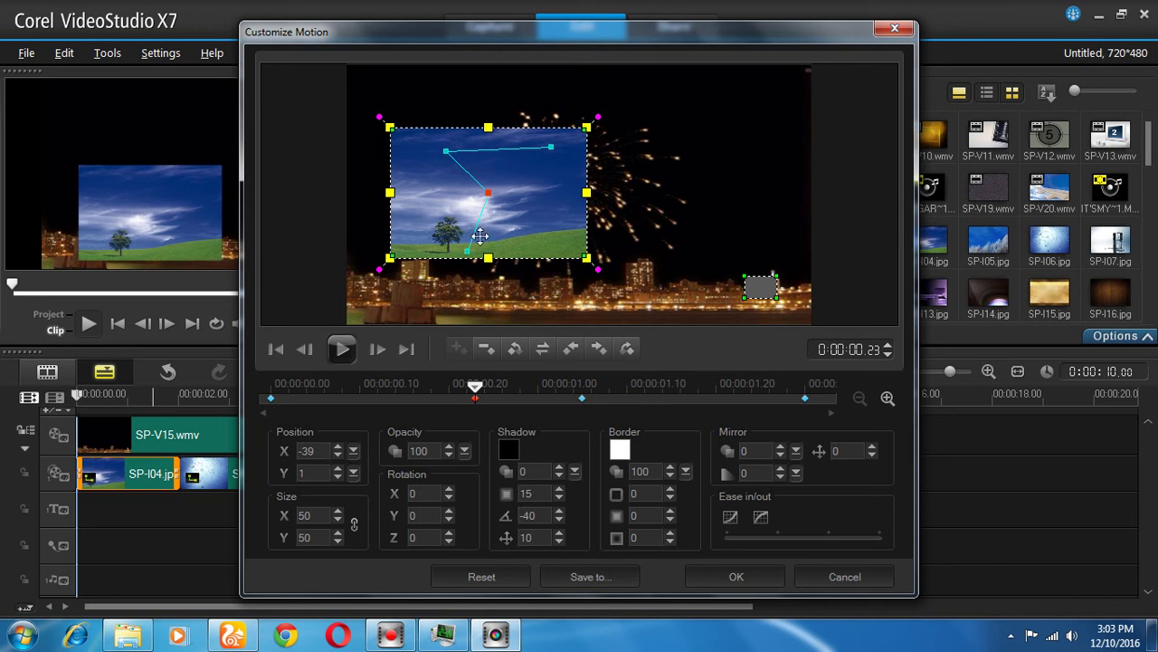
- Return to the start keyframe and raise its mirror opacity slightly above zero
{"action": "left_click_drag", "start_coordinate": [478, 395], "coordinate": [390, 399]}
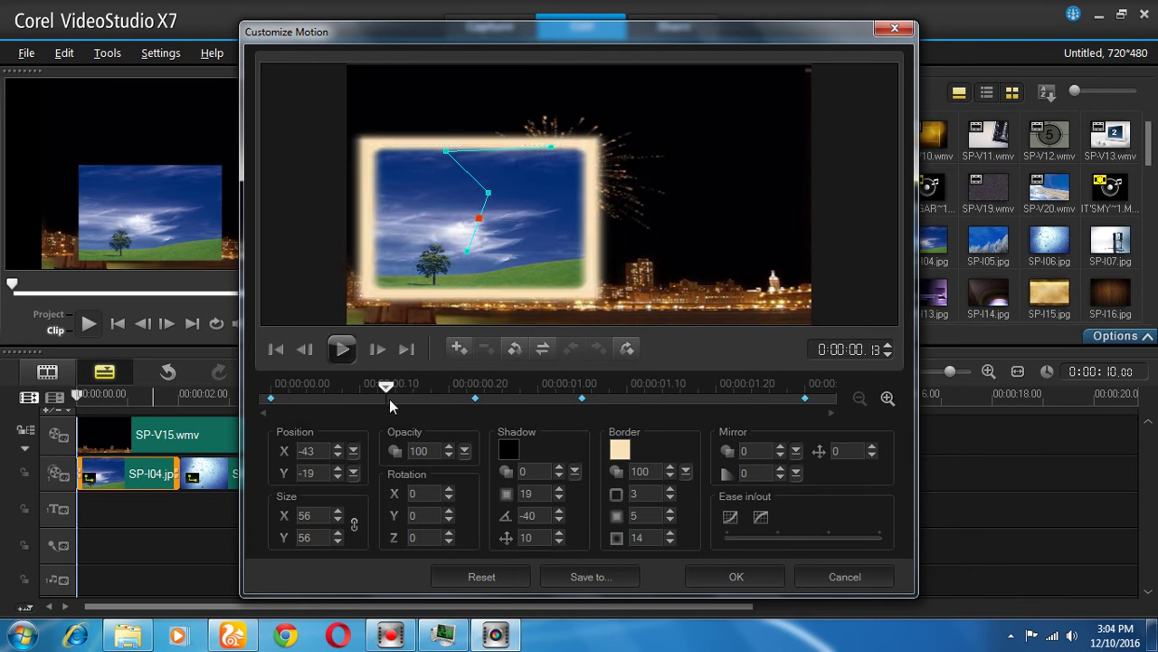
{"action": "left_click", "coordinate": [270, 398]}
{"action": "left_click", "coordinate": [780, 450]}
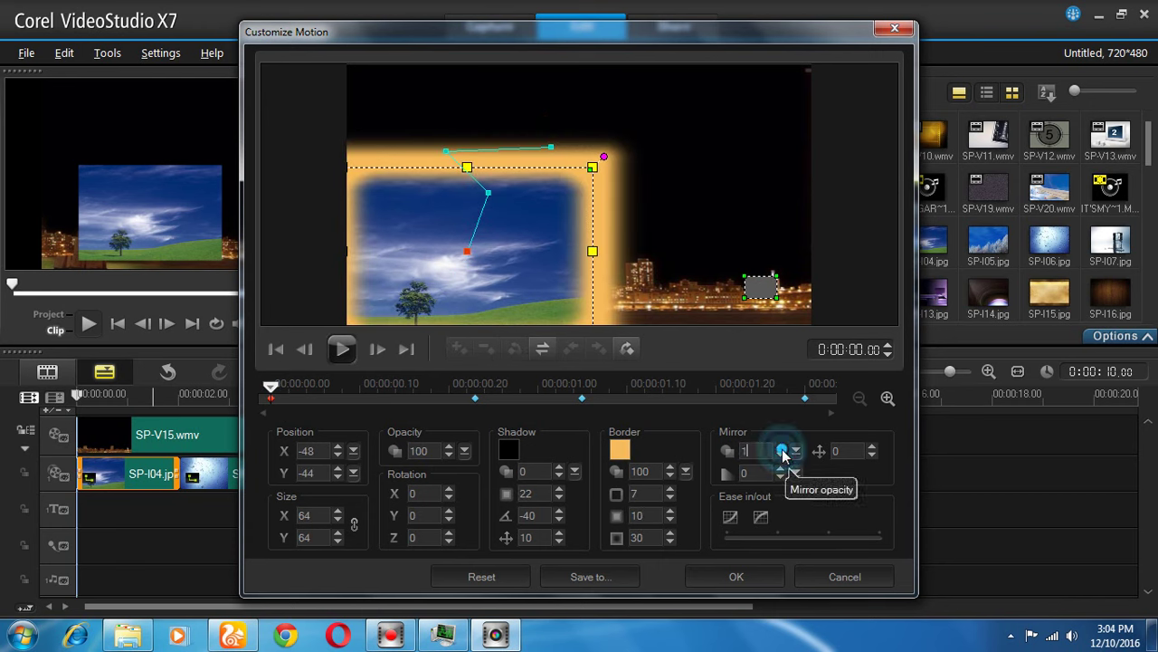
- Create a keyframe at 0:00:00.18 with the mirror fade out set to 35 and the mirror opacity set to 55
{"action": "left_click_drag", "start_coordinate": [272, 394], "coordinate": [439, 384]}
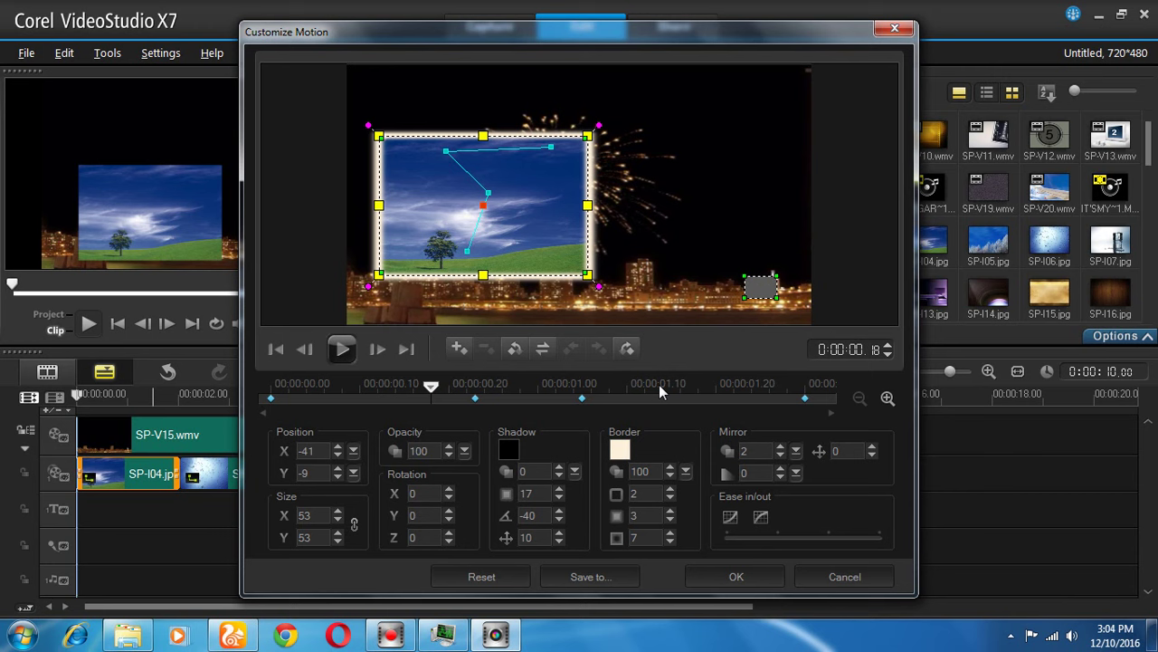
{"action": "left_click", "coordinate": [782, 470]}
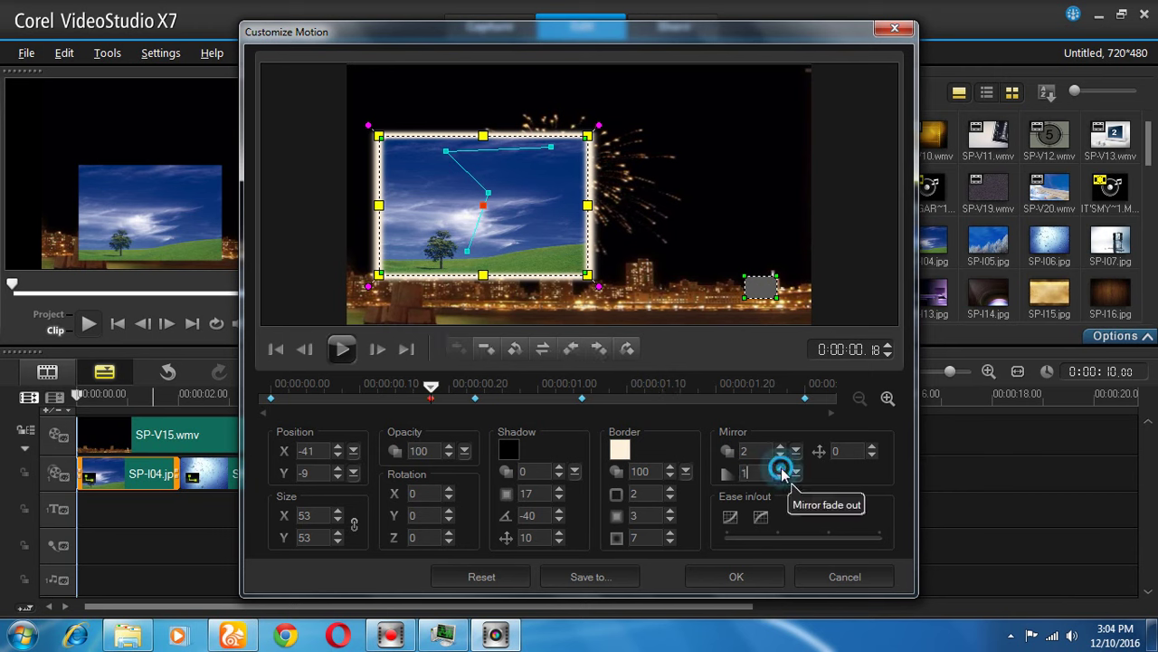
{"action": "left_click", "coordinate": [782, 471]}
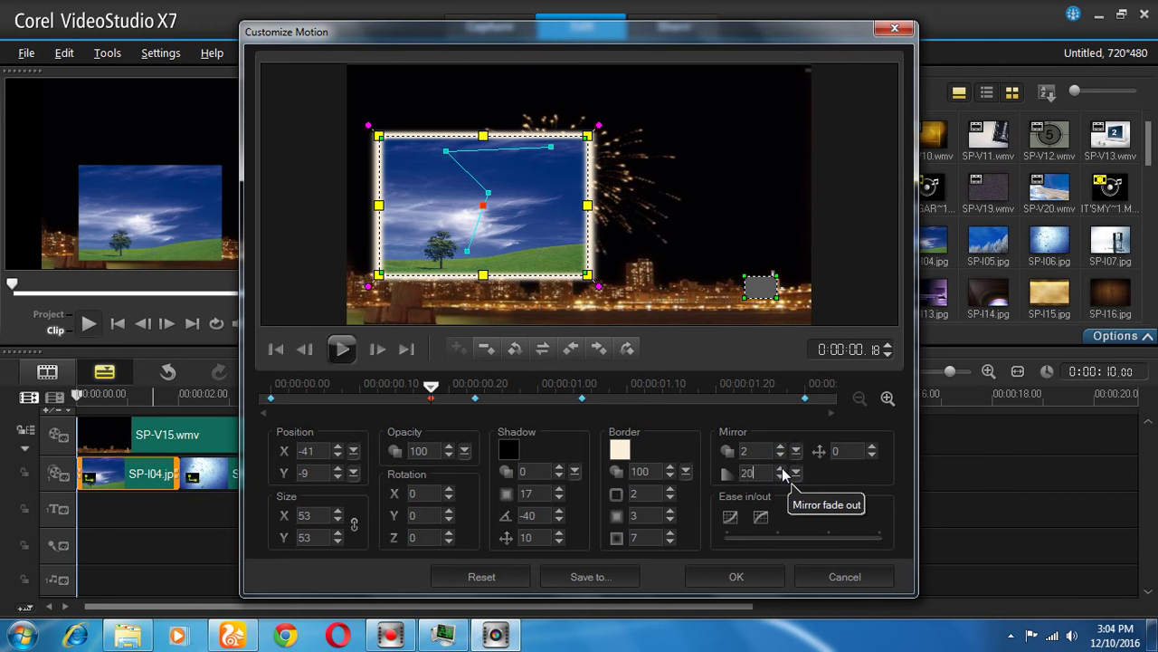
{"action": "left_click", "coordinate": [782, 470]}
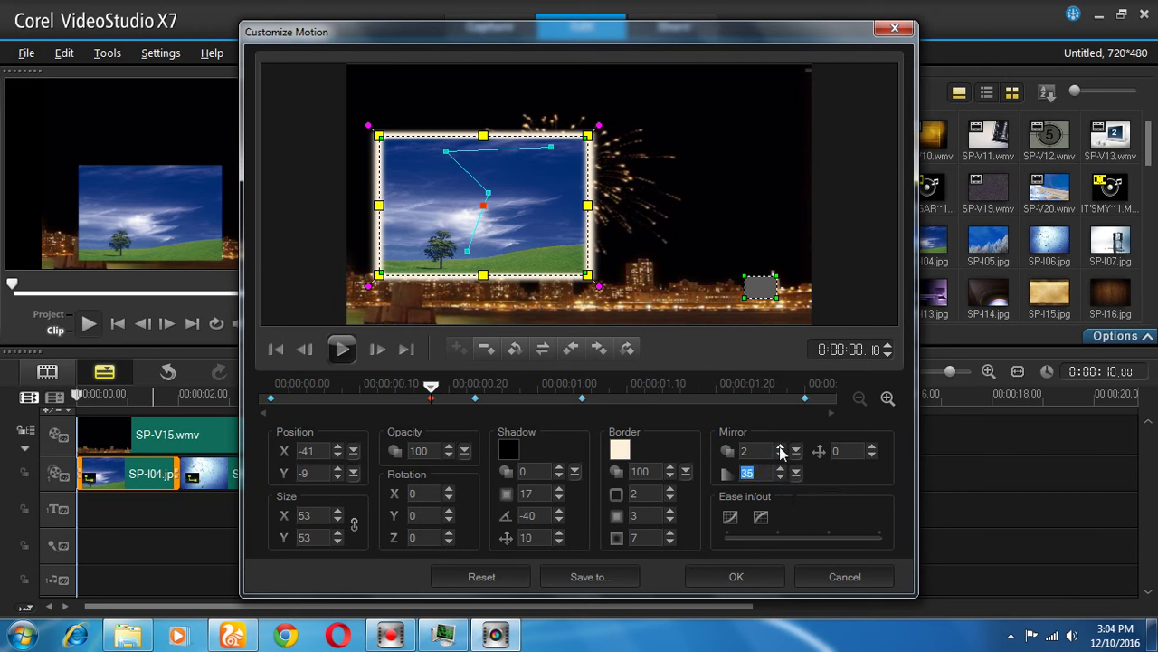
{"action": "left_click", "coordinate": [781, 448]}
{"action": "left_click_drag", "start_coordinate": [781, 450], "coordinate": [781, 451]}
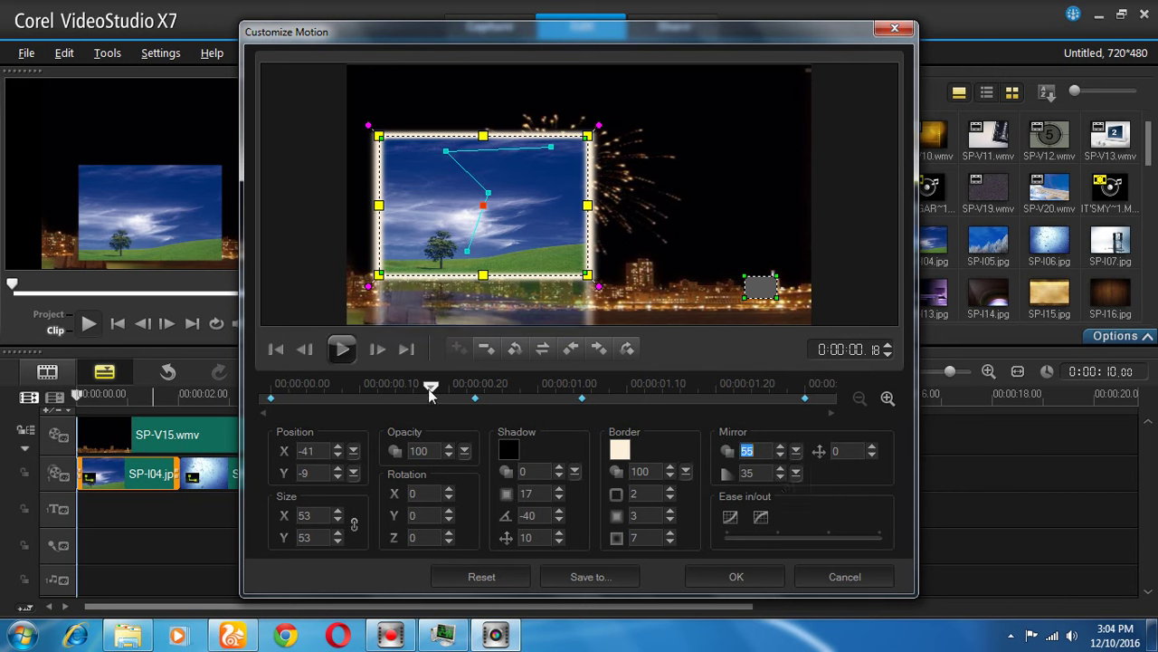
- Delete the motion keyframe at 0:00:00.23
{"action": "mouse_move", "coordinate": [430, 388]}
{"action": "left_mouse_down"}
{"action": "mouse_move", "coordinate": [307, 386]}
{"action": "mouse_move", "coordinate": [439, 387]}
{"action": "left_mouse_up"}
{"action": "left_click", "coordinate": [476, 396]}
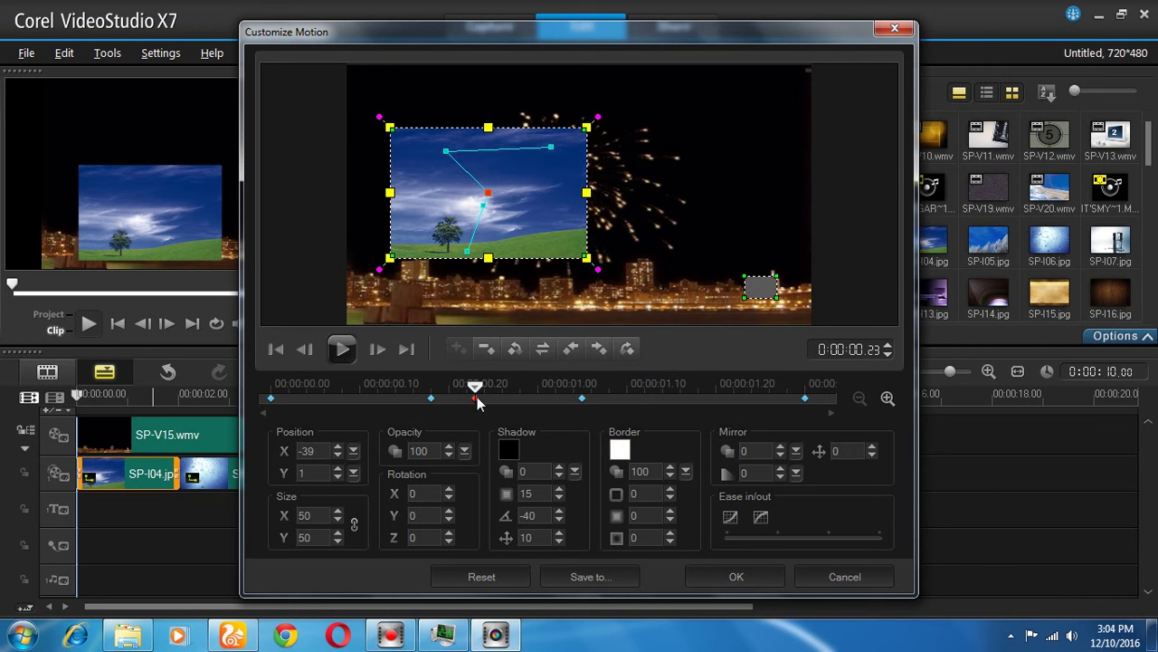
{"action": "right_click", "coordinate": [475, 396]}
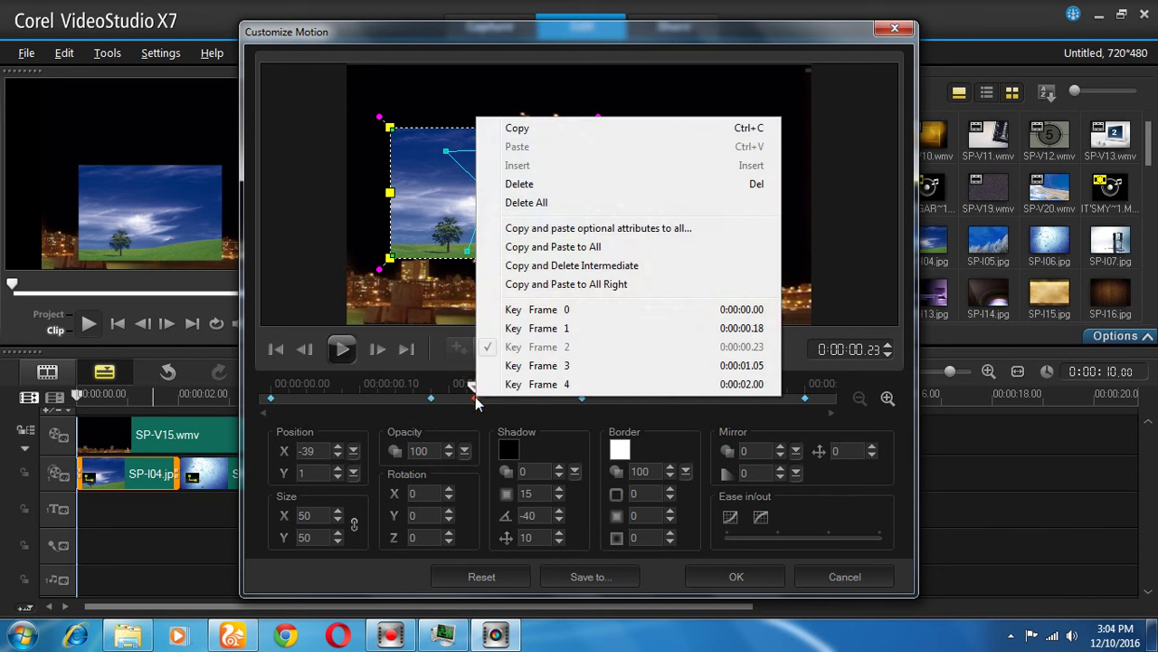
{"action": "left_click", "coordinate": [521, 183]}
- Shift the 0:00:00.18 keyframe to about 0:00:00.23 and raise its point on the motion path to about X -40, Y 13
{"action": "left_click_drag", "start_coordinate": [475, 388], "coordinate": [359, 388]}
{"action": "left_click_drag", "start_coordinate": [432, 399], "coordinate": [475, 398]}
{"action": "left_click_drag", "start_coordinate": [481, 209], "coordinate": [485, 177]}
- Set the clip's mirror opacity to 88 at 0:00:00.22
{"action": "mouse_move", "coordinate": [472, 387]}
{"action": "left_mouse_down"}
{"action": "mouse_move", "coordinate": [272, 388]}
{"action": "mouse_move", "coordinate": [466, 388]}
{"action": "left_mouse_up"}
{"action": "mouse_move", "coordinate": [510, 315]}
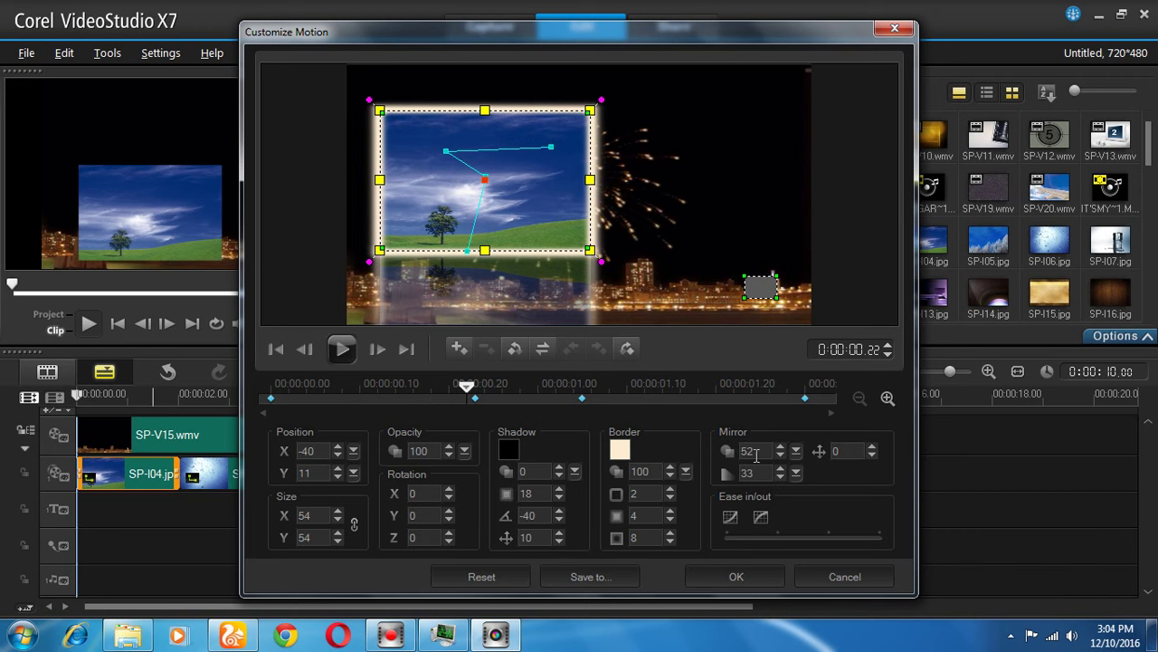
{"action": "left_click", "coordinate": [781, 447]}
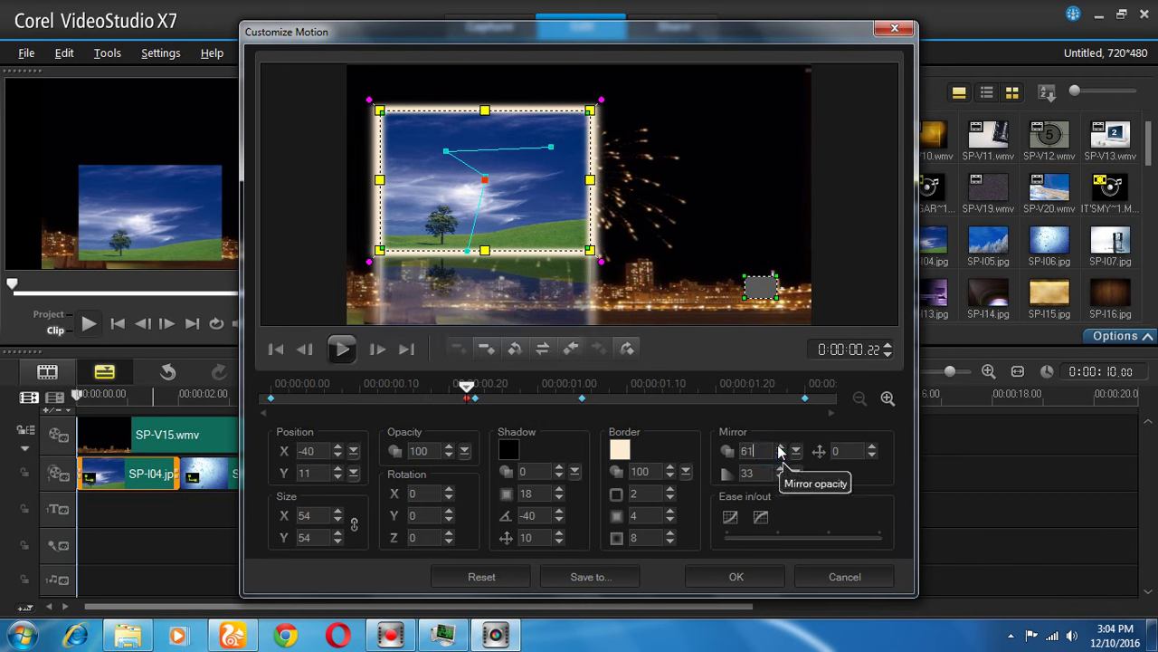
{"action": "left_click", "coordinate": [781, 447]}
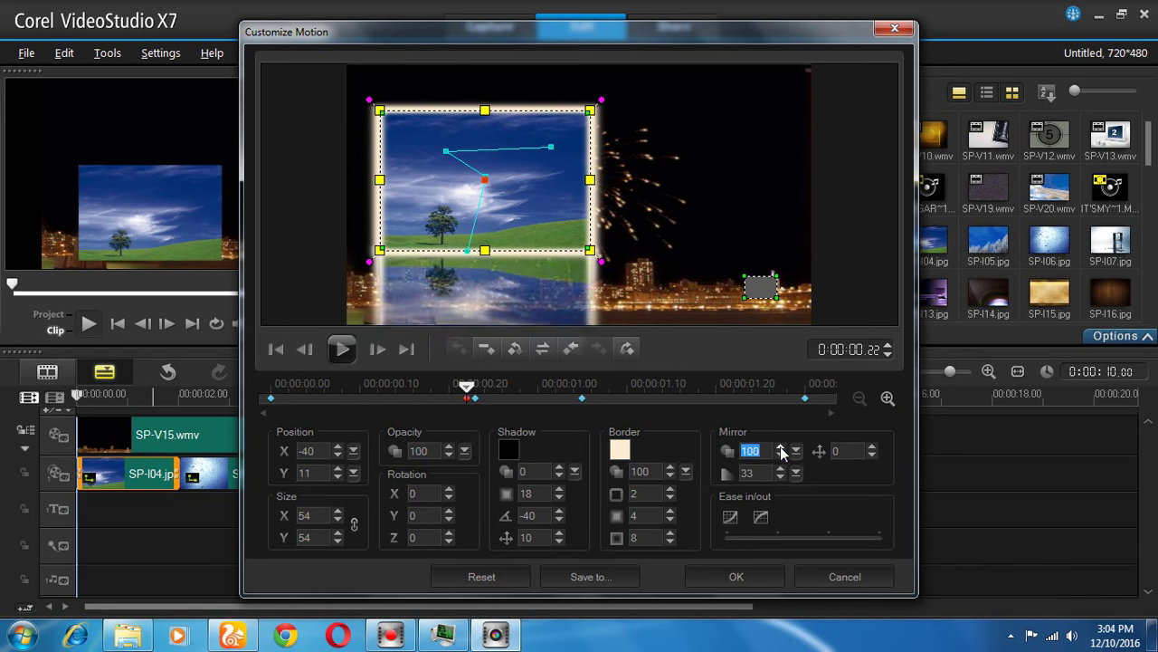
{"action": "left_click", "coordinate": [780, 455]}
{"action": "left_click", "coordinate": [780, 455]}
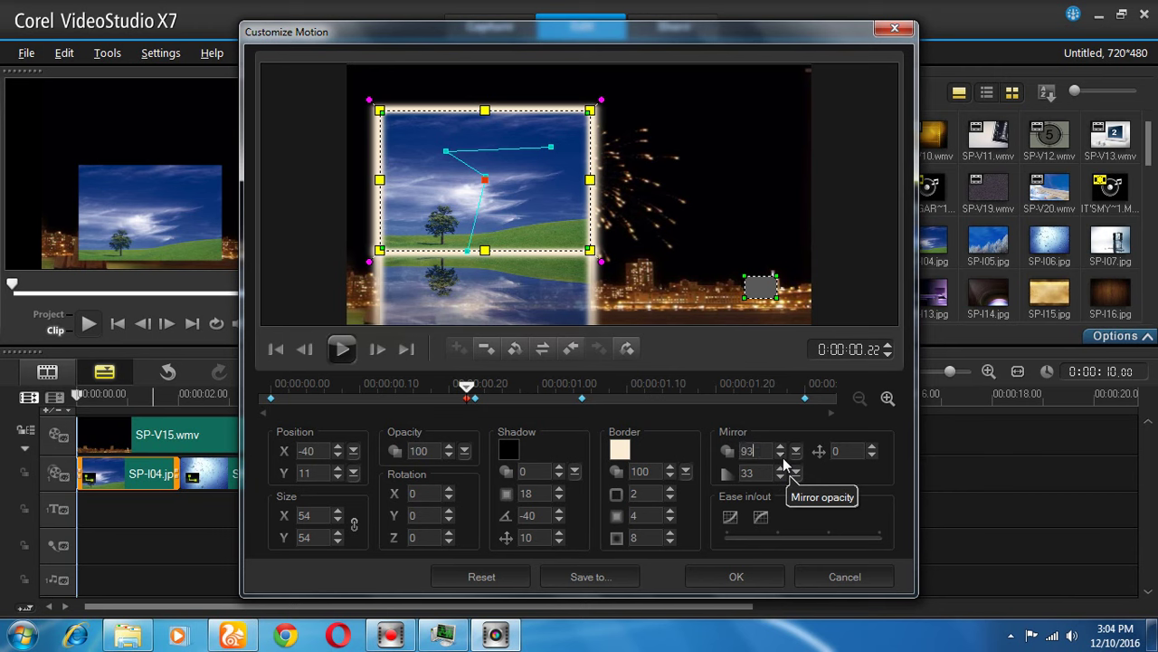
{"action": "left_click", "coordinate": [780, 455]}
- Set the mirror fade out to 35 at the 0:00:00.22 keyframe
{"action": "left_click", "coordinate": [780, 468]}
{"action": "left_click", "coordinate": [780, 467]}
{"action": "left_click", "coordinate": [780, 468]}
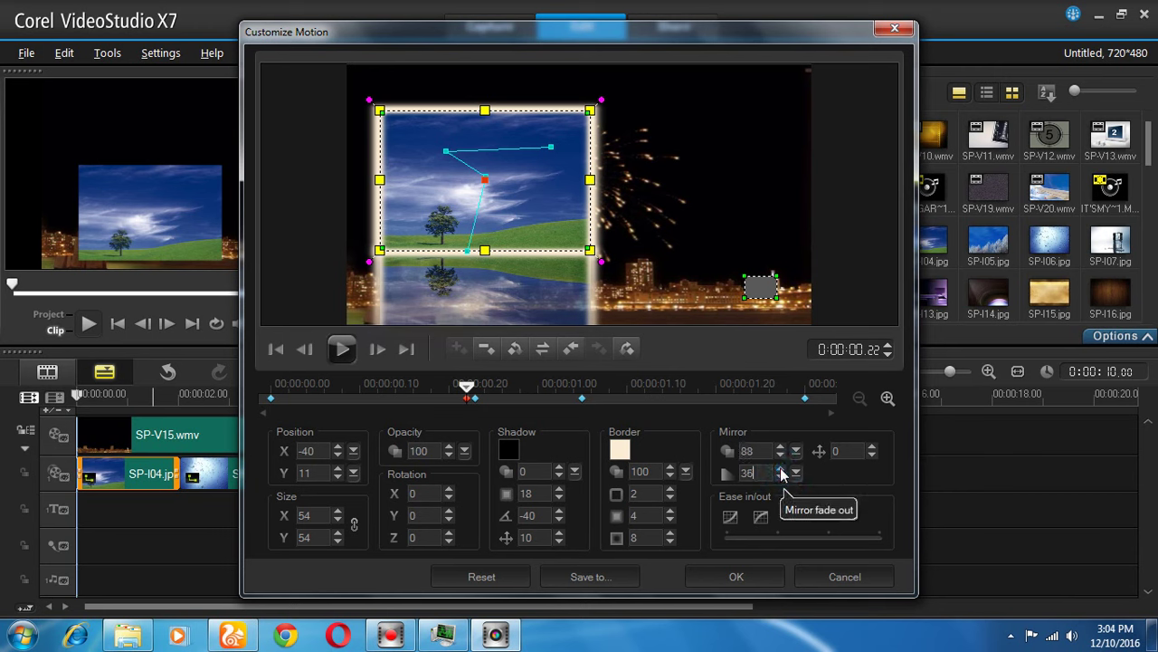
{"action": "left_click_drag", "start_coordinate": [781, 469], "coordinate": [781, 474]}
{"action": "left_click", "coordinate": [780, 477]}
{"action": "left_click", "coordinate": [780, 477]}
{"action": "left_click", "coordinate": [780, 477]}
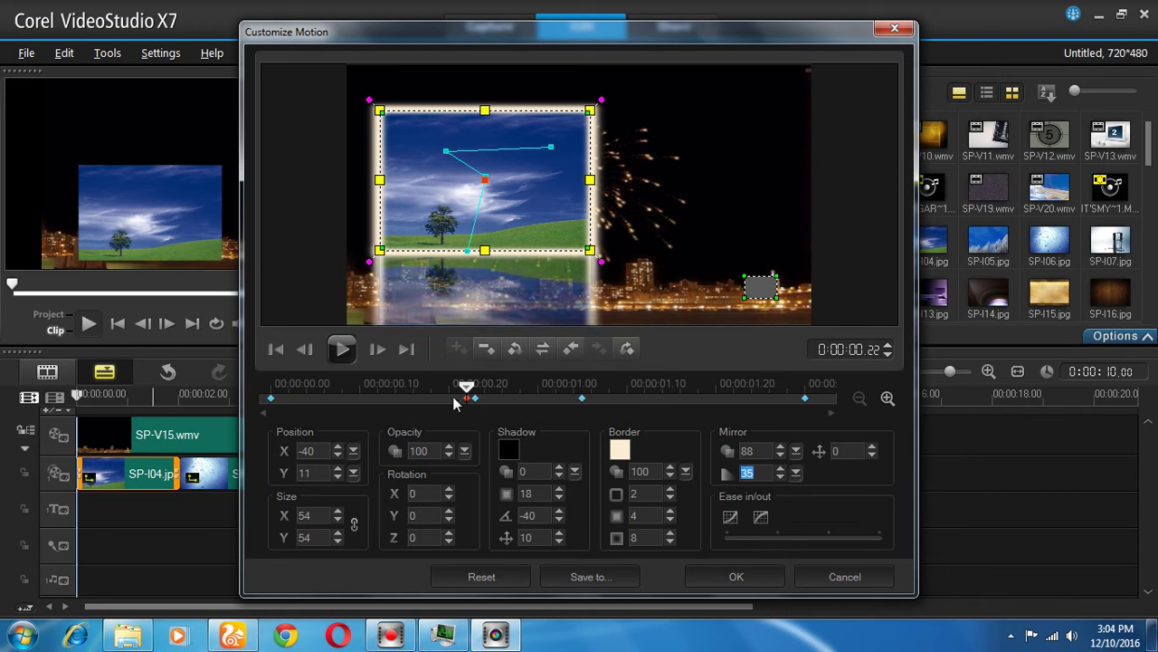
- Delete the keyframe at 0:00:00.26 that follows the 0:00:00.22 keyframe
{"action": "left_click_drag", "start_coordinate": [467, 392], "coordinate": [505, 405]}
{"action": "right_click", "coordinate": [504, 402]}
{"action": "left_click", "coordinate": [574, 186]}
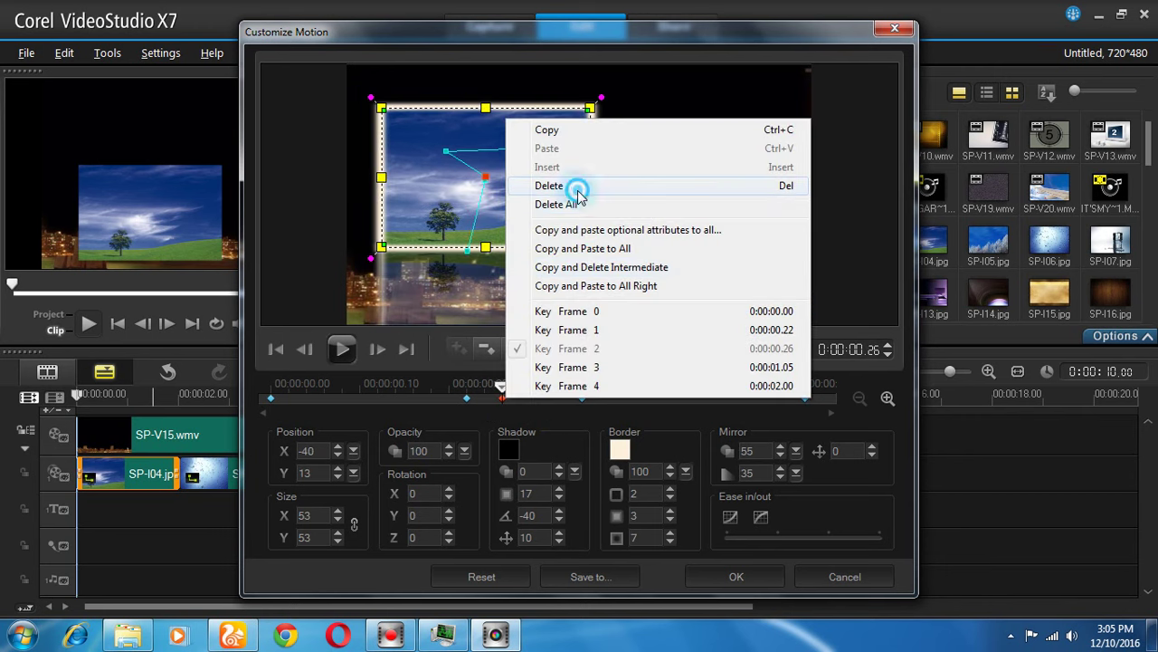
- Reshape the motion path to rise almost vertically from a lower start point and run level to the far right, and apply the custom motion
{"action": "left_click_drag", "start_coordinate": [503, 387], "coordinate": [582, 393]}
{"action": "left_click", "coordinate": [580, 399]}
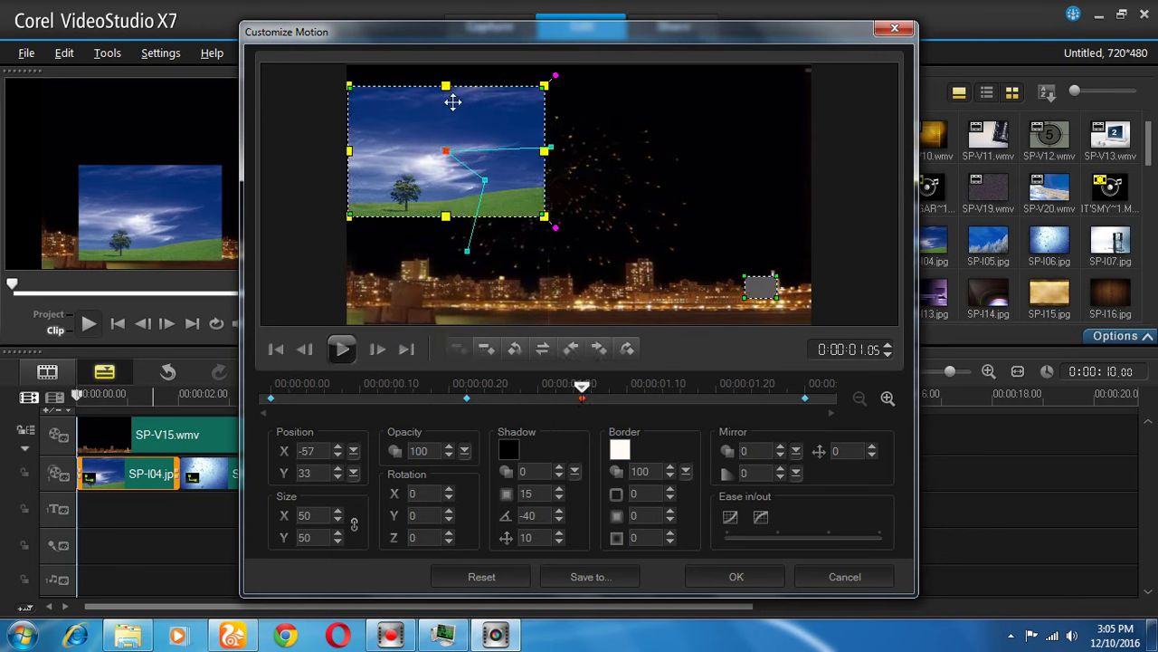
{"action": "left_click_drag", "start_coordinate": [552, 145], "coordinate": [741, 140]}
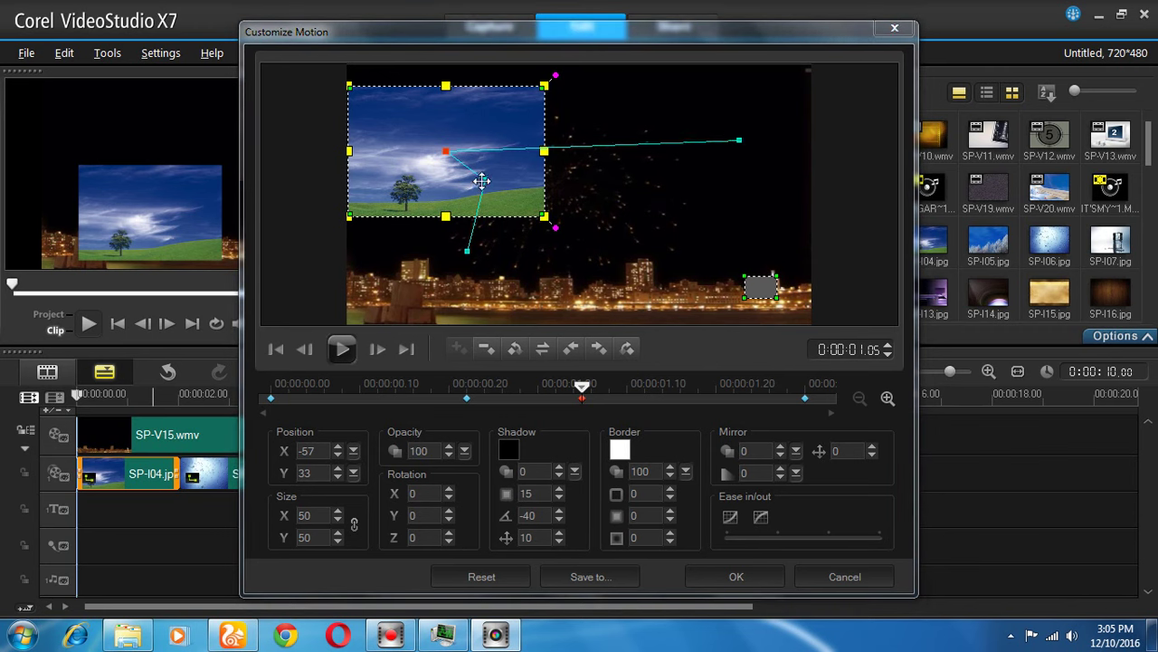
{"action": "left_click_drag", "start_coordinate": [483, 181], "coordinate": [448, 188]}
{"action": "left_click_drag", "start_coordinate": [467, 249], "coordinate": [454, 312]}
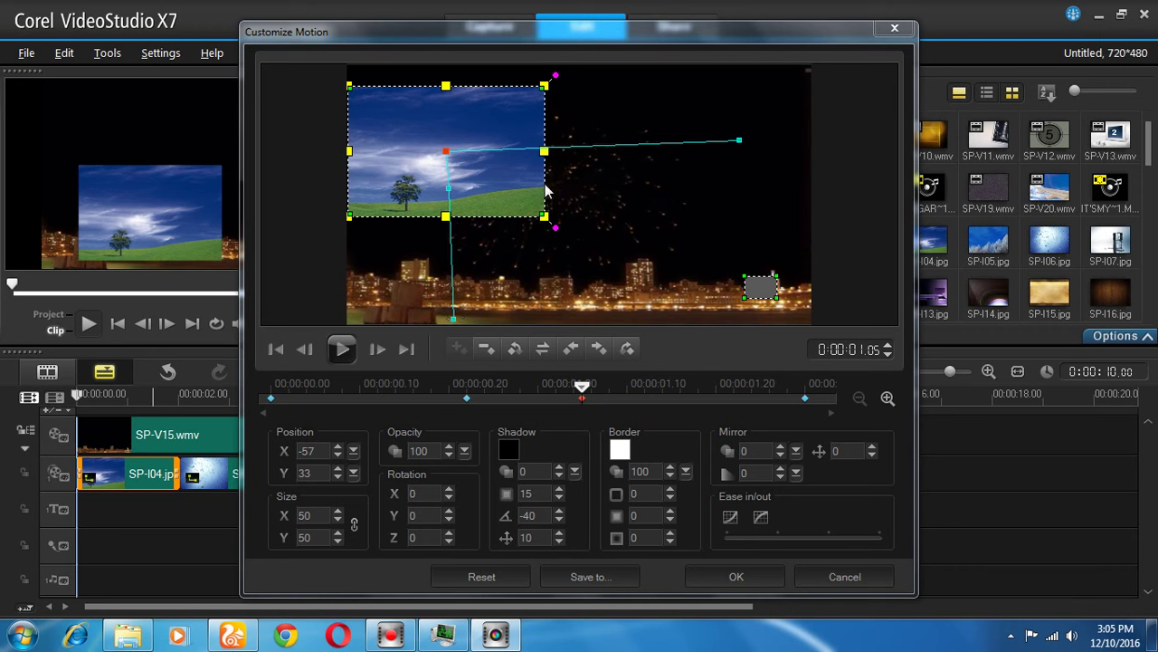
{"action": "left_click_drag", "start_coordinate": [739, 141], "coordinate": [744, 151]}
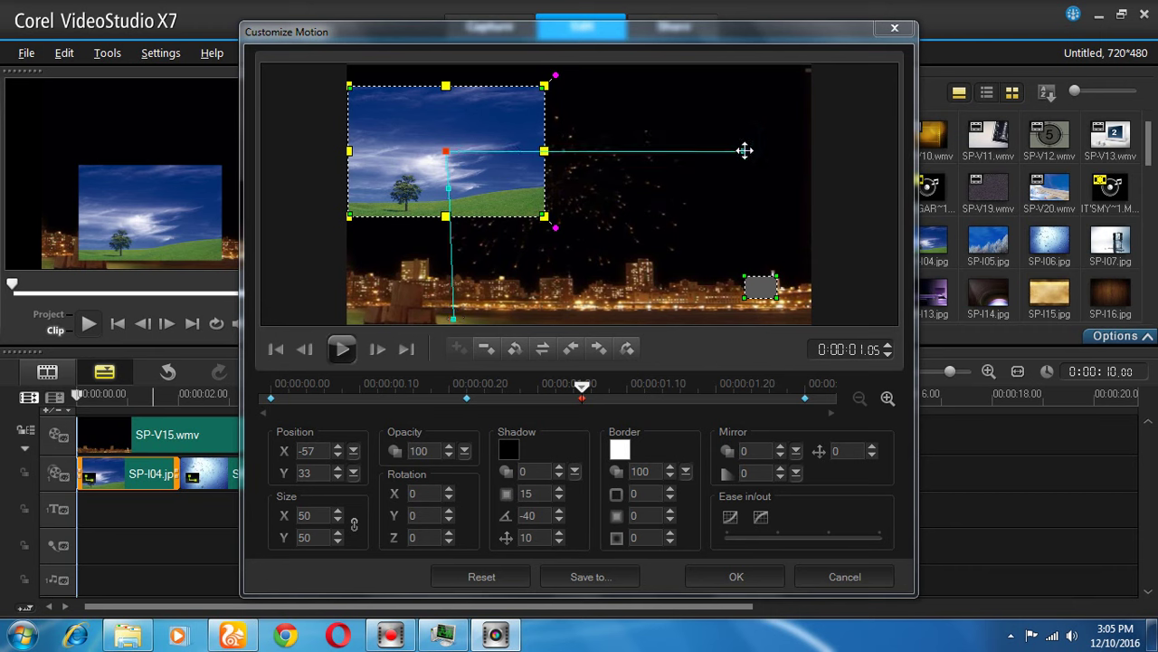
{"action": "left_click_drag", "start_coordinate": [452, 314], "coordinate": [453, 319]}
{"action": "left_click", "coordinate": [739, 580]}
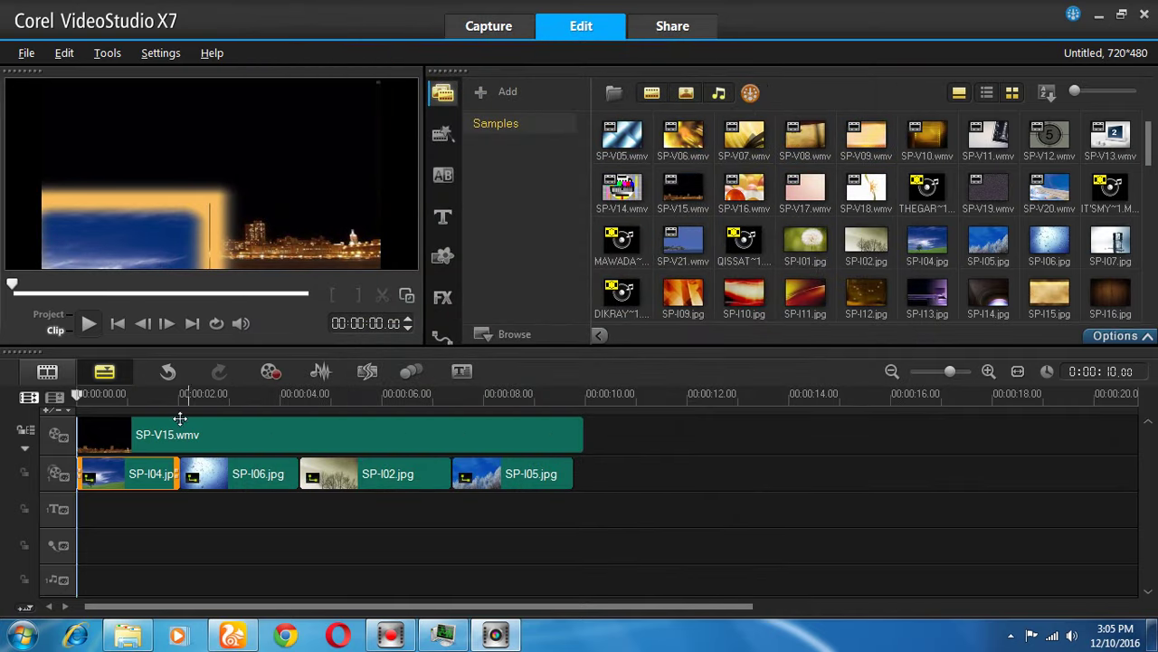
{"action": "left_click_drag", "start_coordinate": [77, 395], "coordinate": [181, 403]}
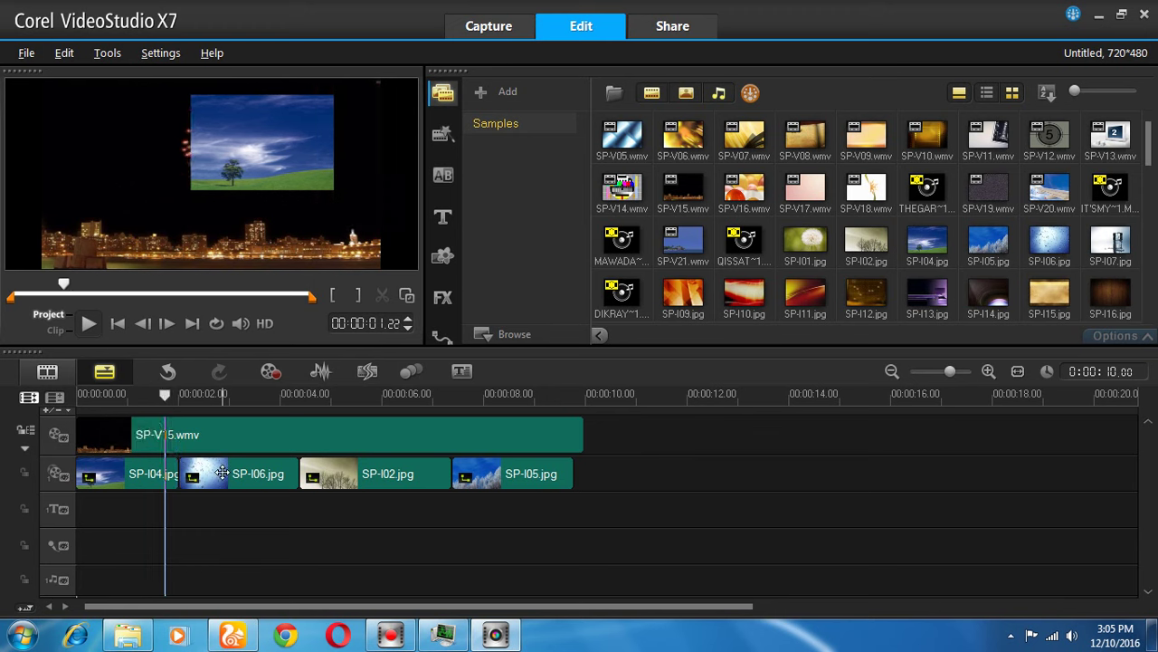
- Set the number of overlay tracks to 4 in the Track Manager
{"action": "left_click", "coordinate": [217, 473]}
{"action": "left_click_drag", "start_coordinate": [217, 504], "coordinate": [236, 479]}
{"action": "right_click", "coordinate": [344, 525]}
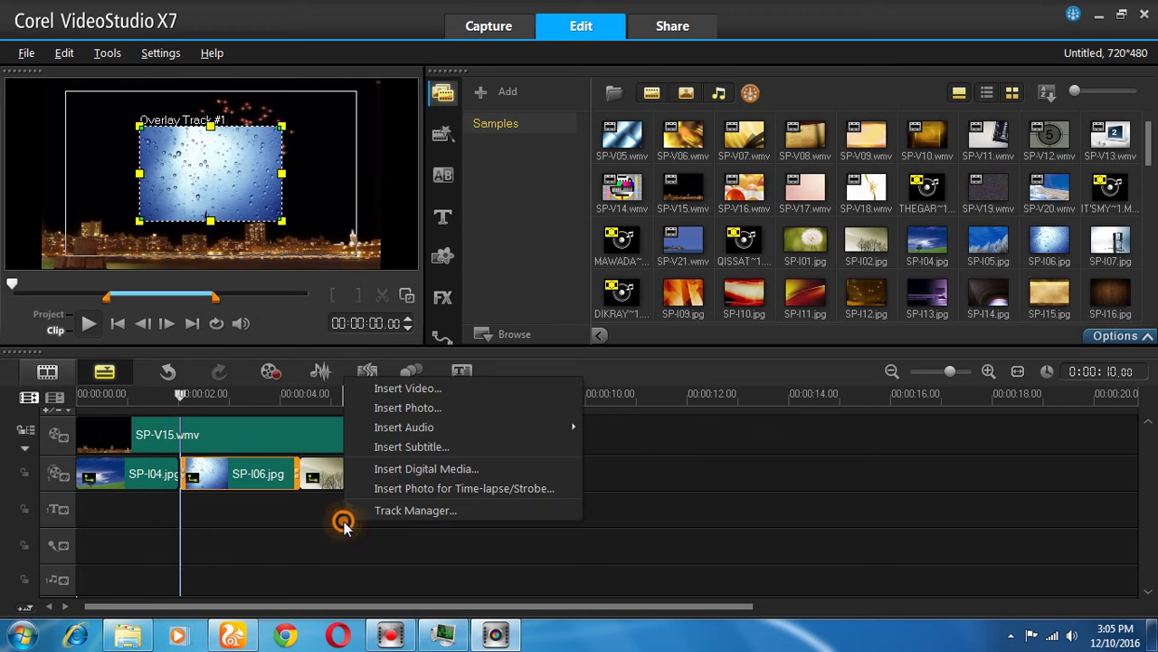
{"action": "left_click", "coordinate": [425, 510]}
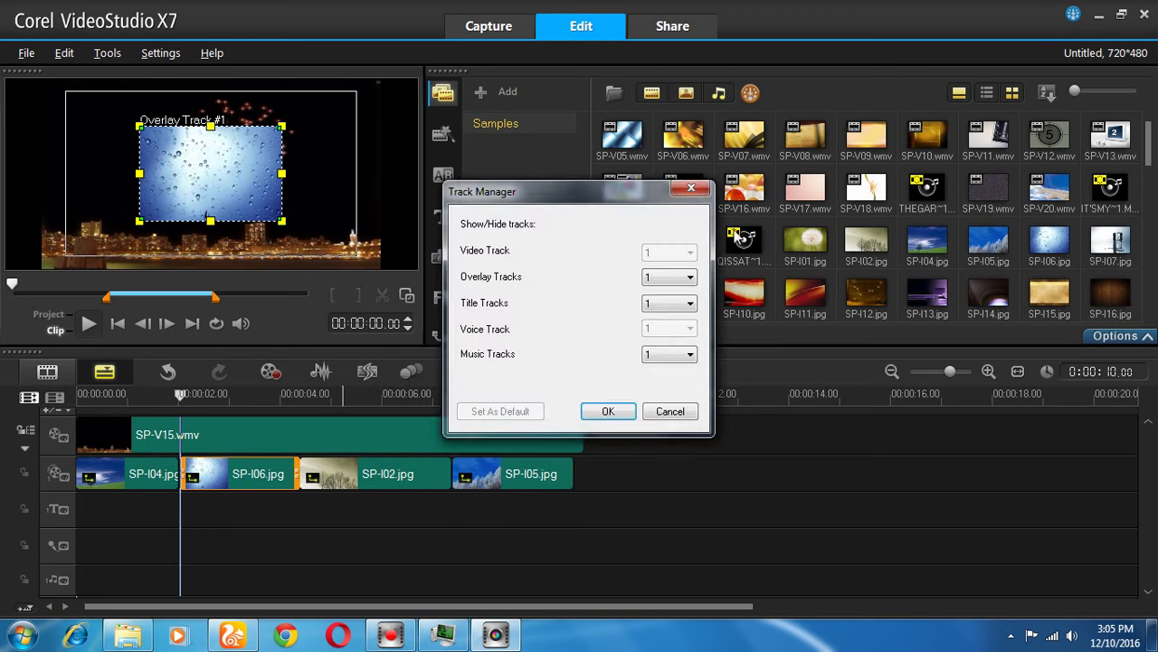
{"action": "left_click", "coordinate": [677, 279]}
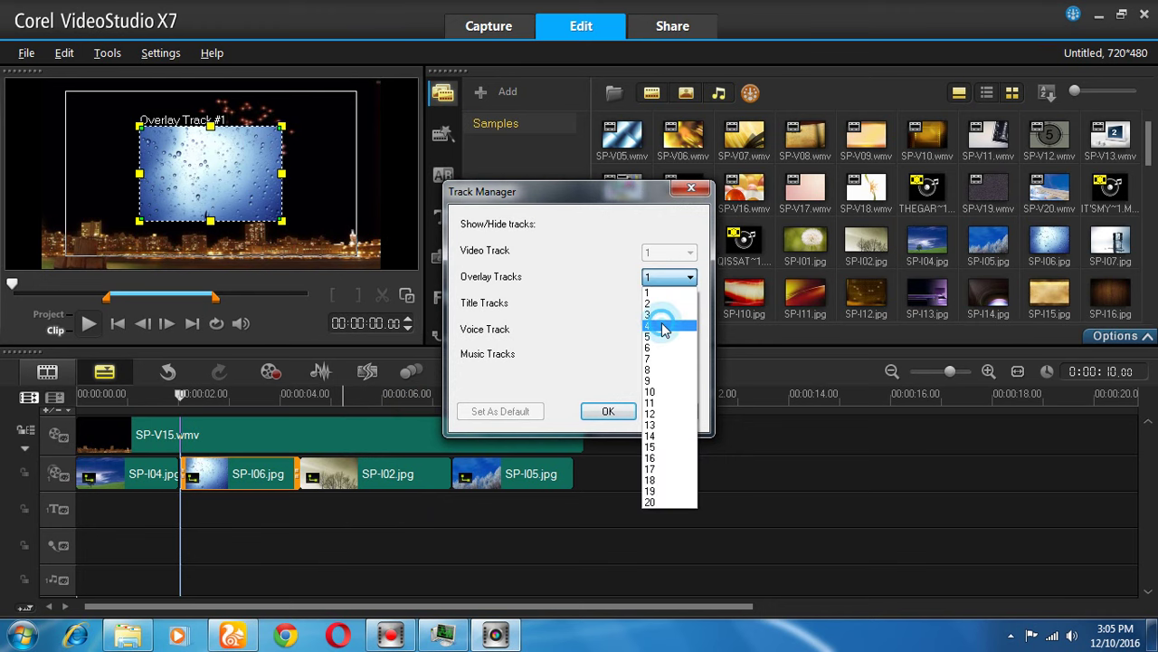
{"action": "left_click", "coordinate": [666, 326]}
{"action": "left_click", "coordinate": [604, 411]}
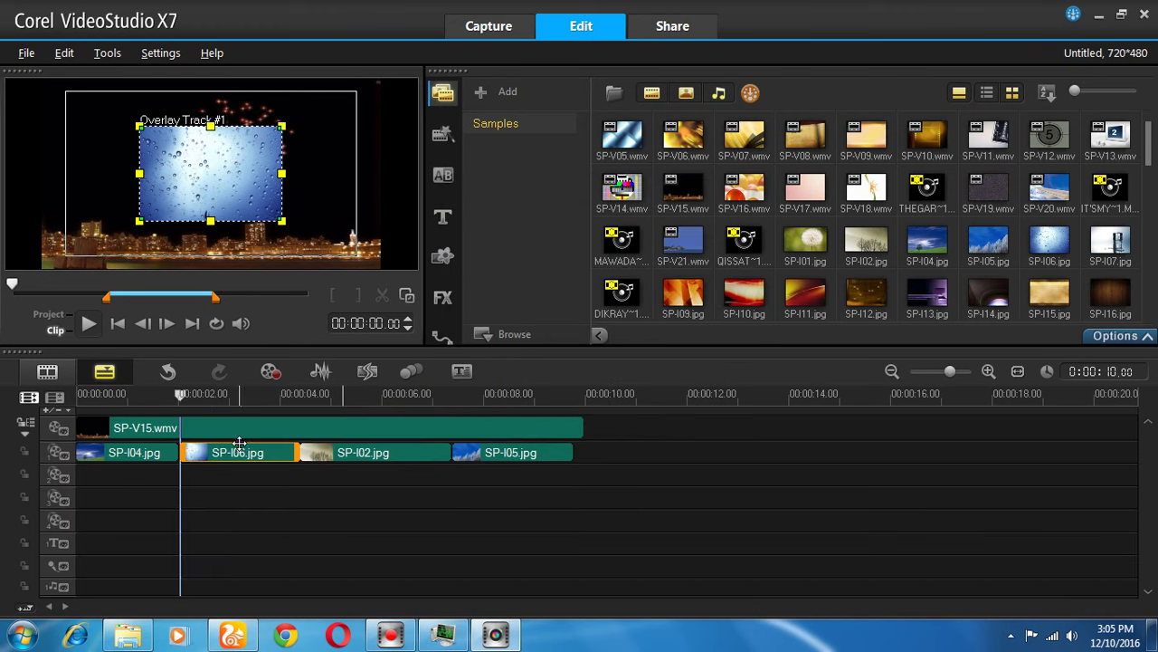
- Move SP-I06.jpg to the second overlay track, overlapping the end of SP-I04.jpg, and place its picture at the lower left of the video frame
{"action": "left_click_drag", "start_coordinate": [240, 443], "coordinate": [204, 469]}
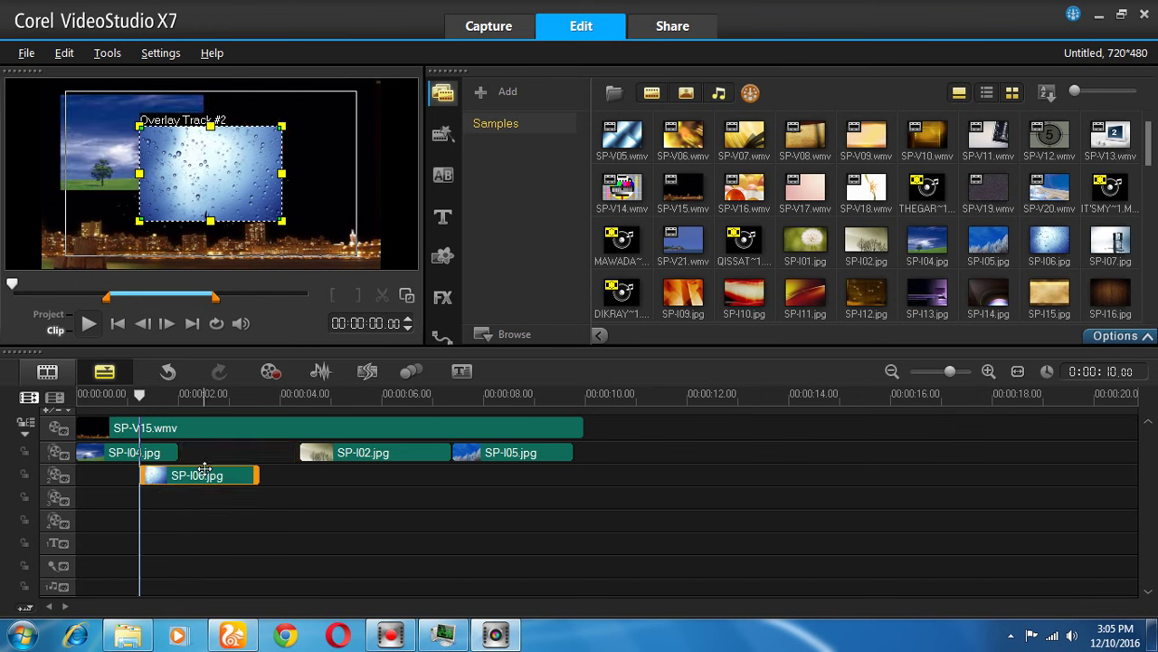
{"action": "left_click_drag", "start_coordinate": [236, 181], "coordinate": [161, 213]}
- Customize the motion of SP-I06.jpg so its path ends near the top of the frame, adding two intermediate keyframes, the second at 0:00:01.12
{"action": "right_click", "coordinate": [218, 473]}
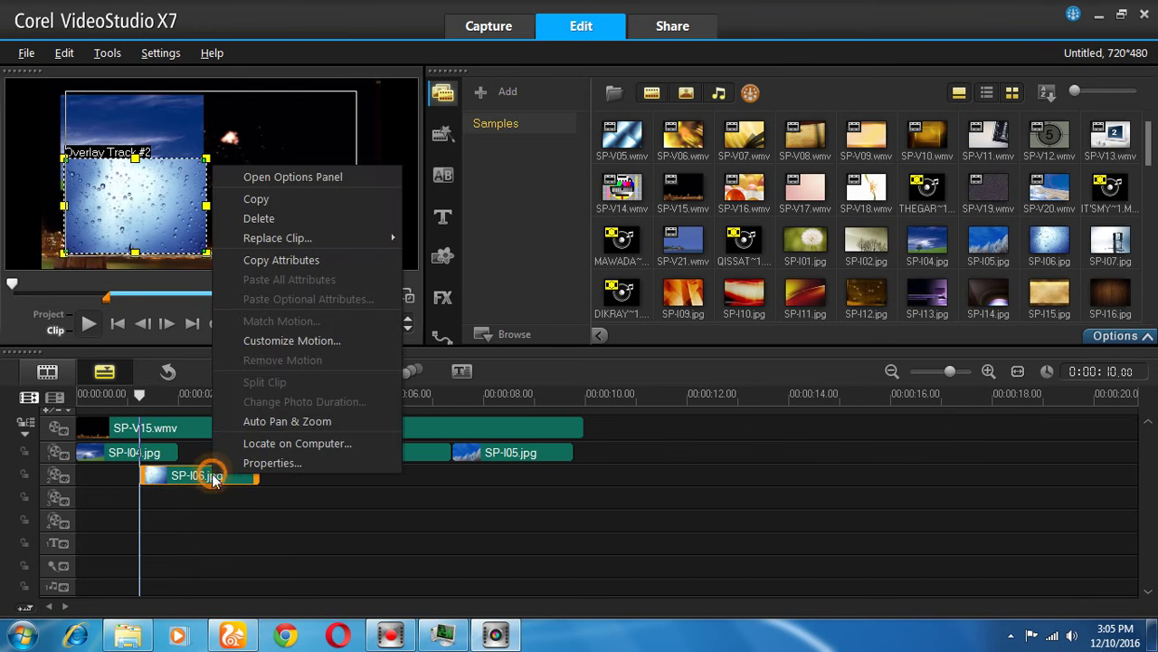
{"action": "left_click", "coordinate": [303, 341]}
{"action": "left_click_drag", "start_coordinate": [550, 210], "coordinate": [470, 147]}
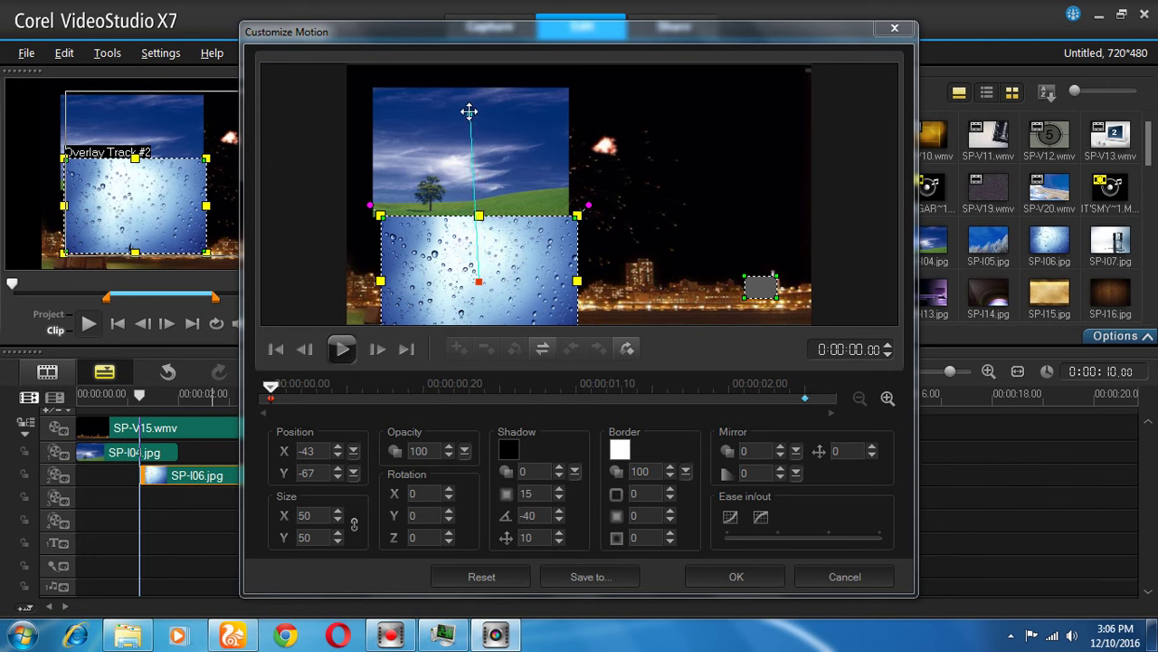
{"action": "left_click", "coordinate": [476, 399]}
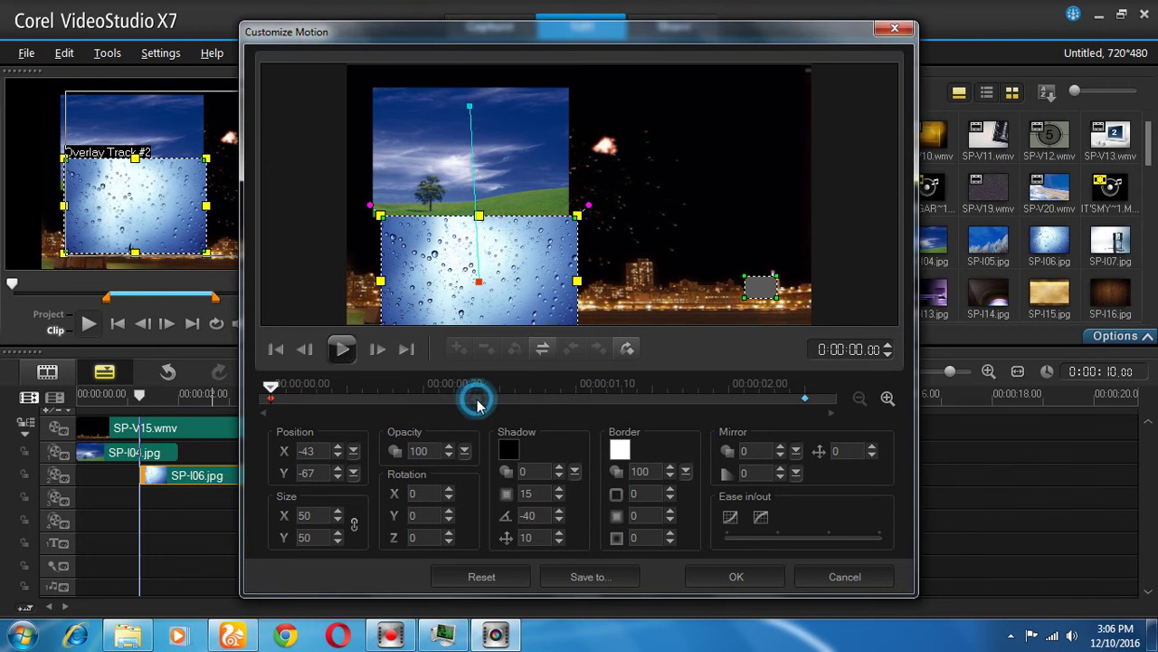
{"action": "left_click", "coordinate": [595, 398]}
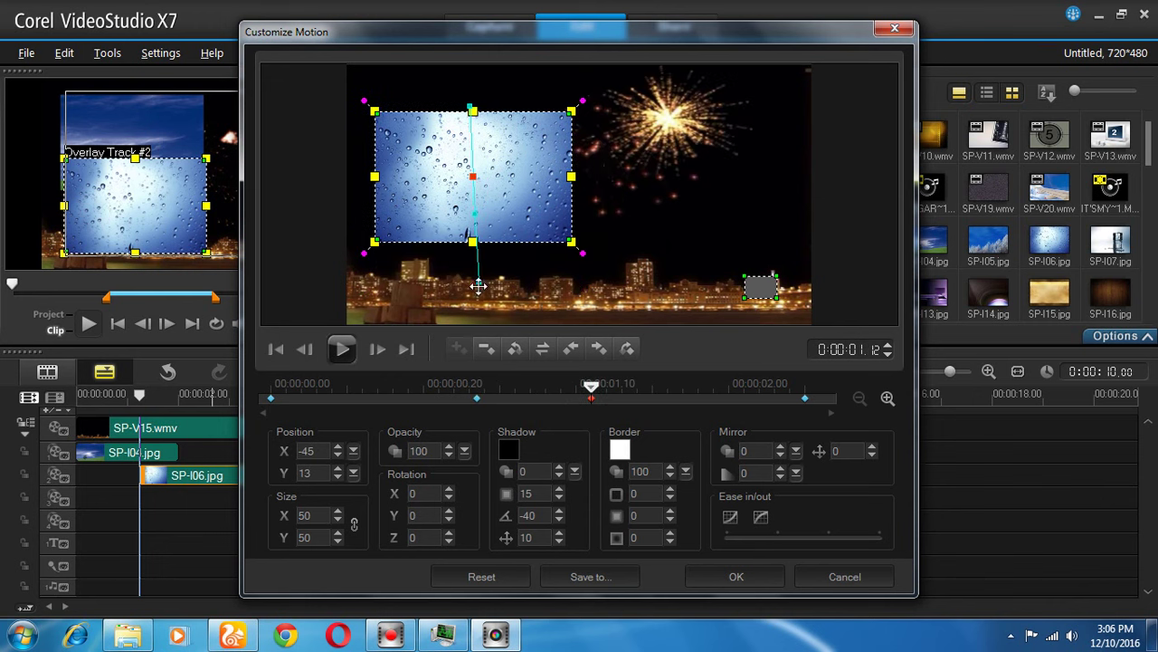
- Reshape the SP-I06.jpg motion path to rise almost vertically from a lower start point and run level toward the right side of the frame
{"action": "left_click_drag", "start_coordinate": [478, 285], "coordinate": [481, 296]}
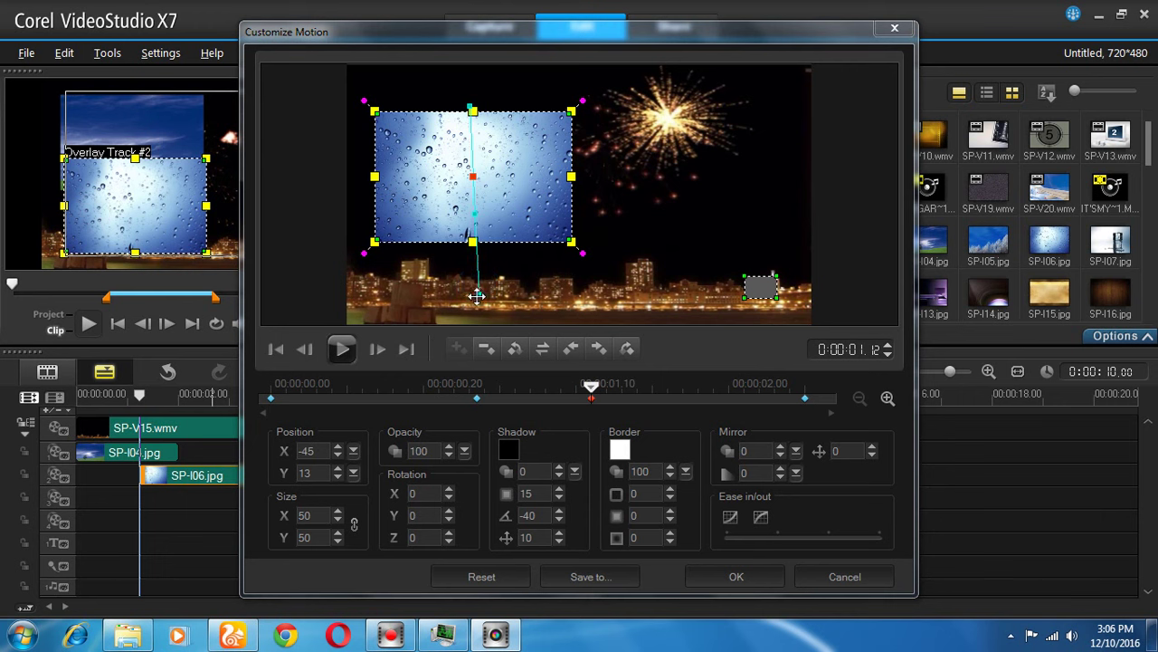
{"action": "left_click_drag", "start_coordinate": [476, 181], "coordinate": [474, 141]}
{"action": "left_click_drag", "start_coordinate": [569, 104], "coordinate": [721, 142]}
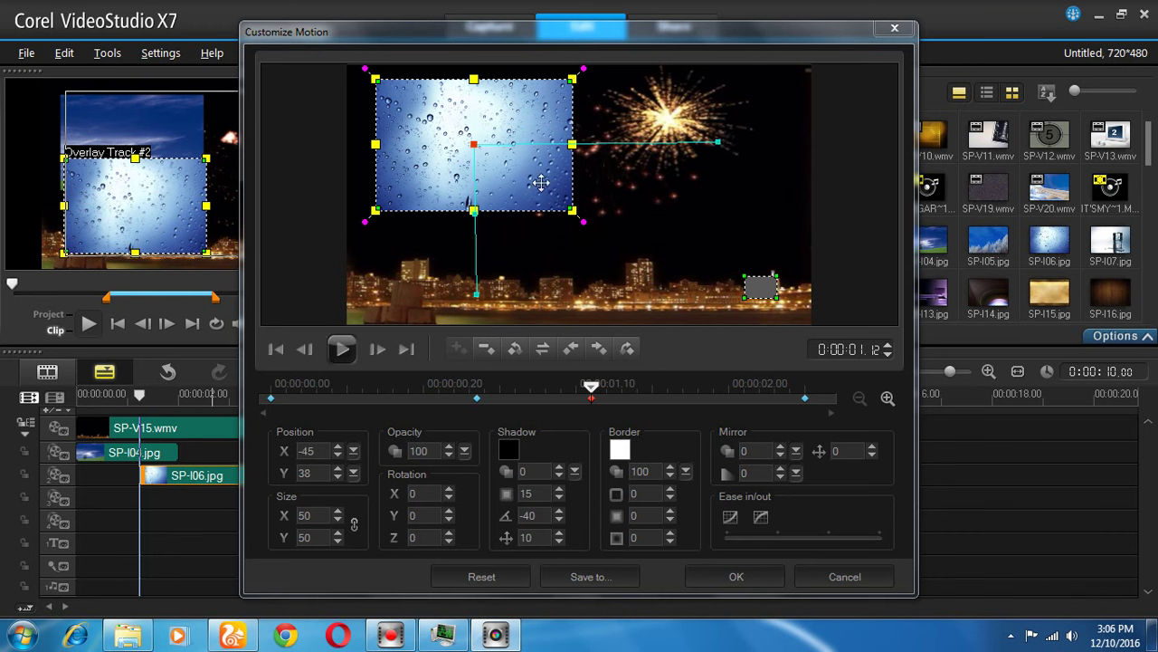
{"action": "left_click_drag", "start_coordinate": [474, 213], "coordinate": [536, 237]}
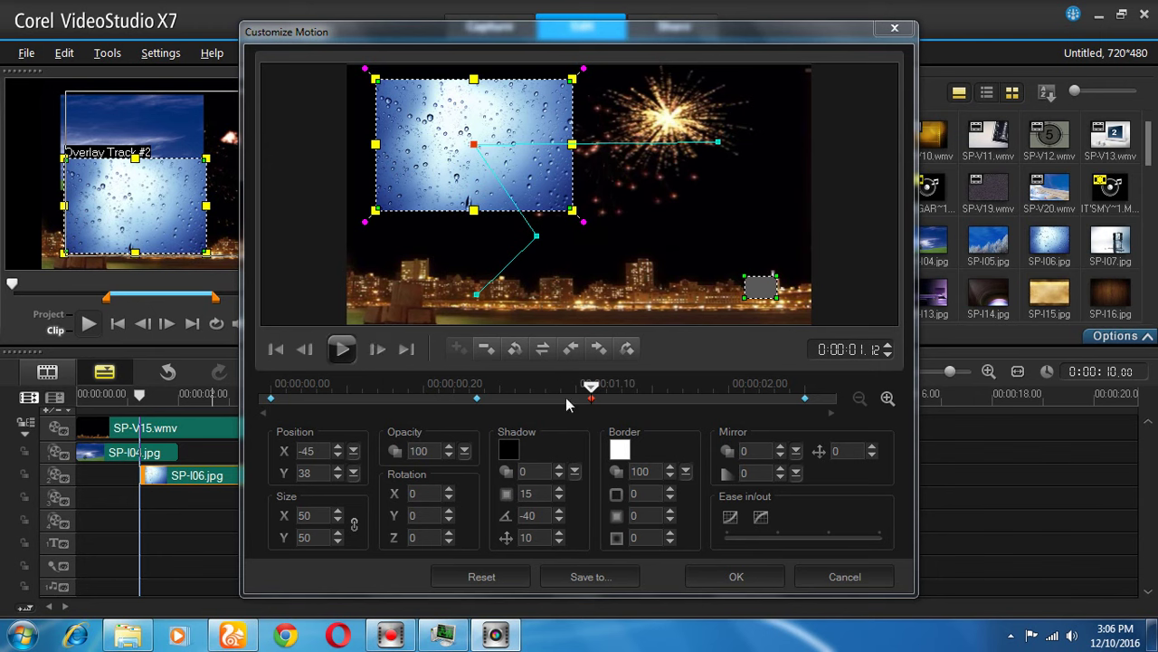
{"action": "left_click_drag", "start_coordinate": [600, 398], "coordinate": [304, 413]}
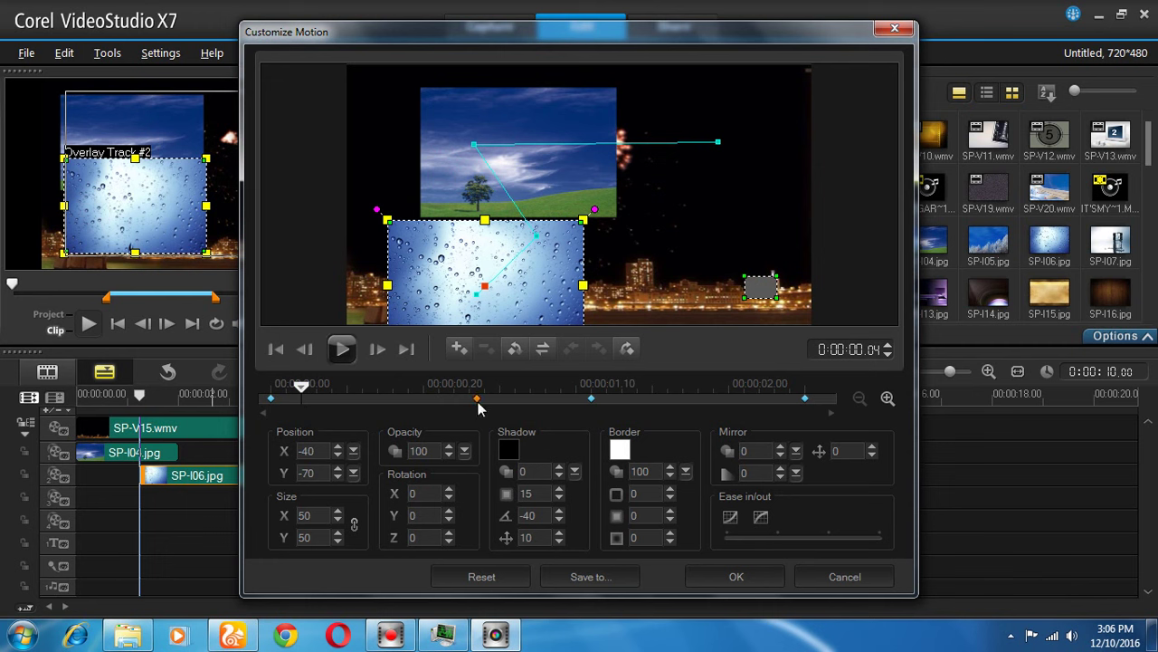
{"action": "left_click_drag", "start_coordinate": [527, 237], "coordinate": [470, 229]}
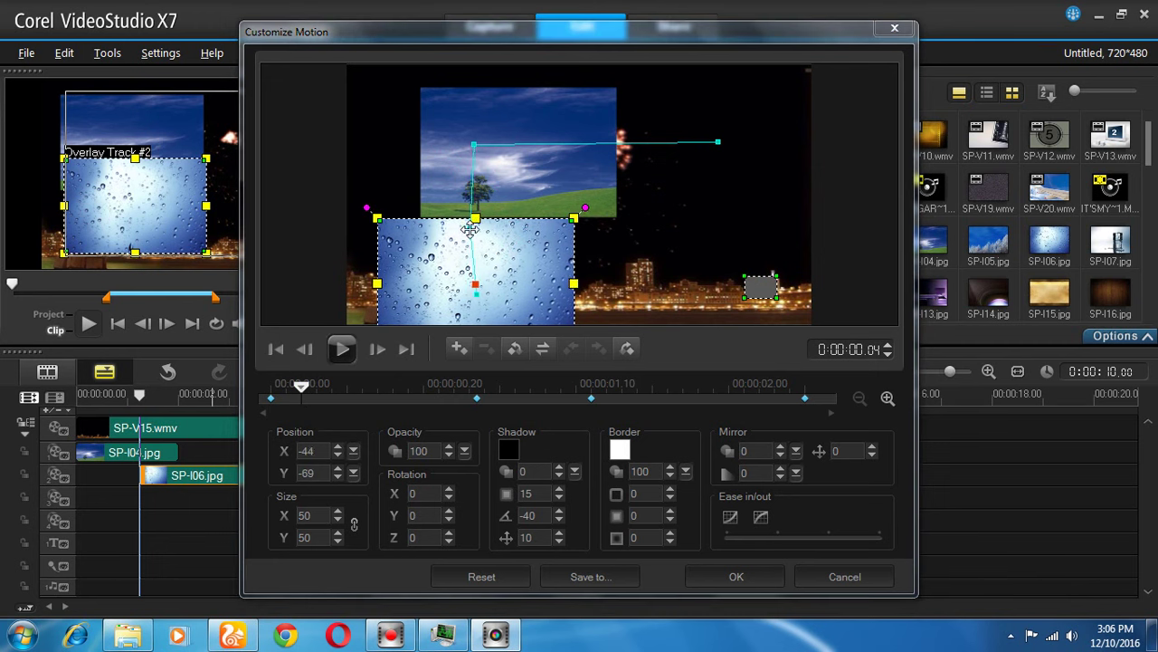
{"action": "left_click_drag", "start_coordinate": [302, 407], "coordinate": [506, 366]}
- Give the first keyframe of SP-I06.jpg a red border with size 7 and outer blur 3
{"action": "left_click", "coordinate": [271, 399]}
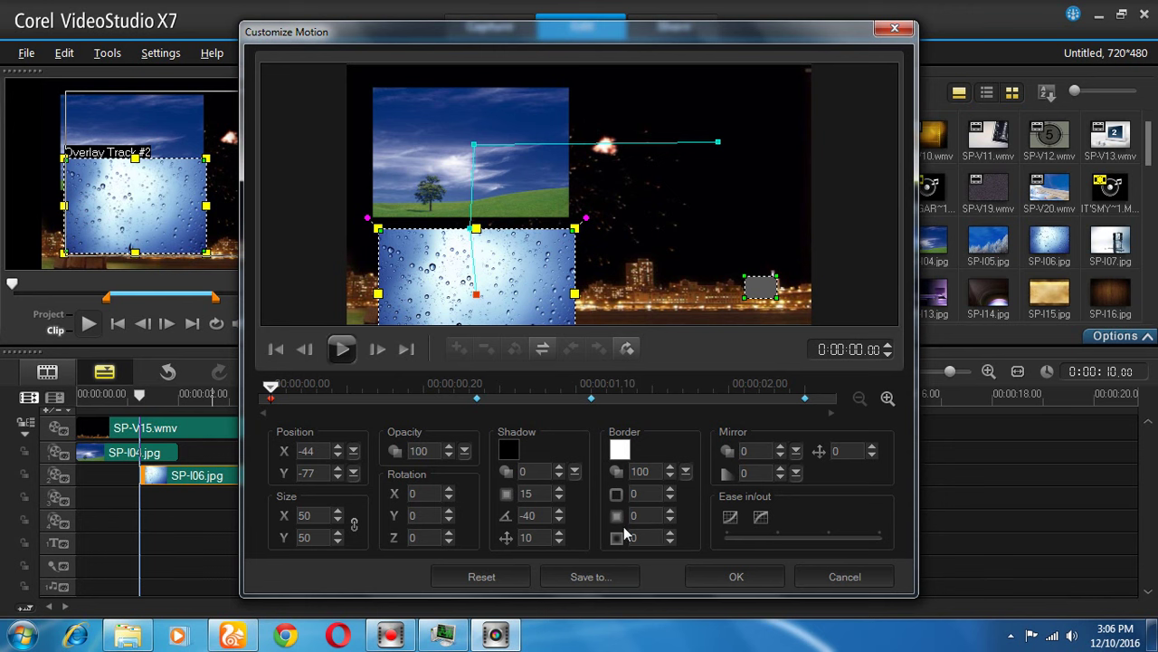
{"action": "left_click", "coordinate": [623, 453]}
{"action": "left_click", "coordinate": [633, 489]}
{"action": "left_click", "coordinate": [671, 490]}
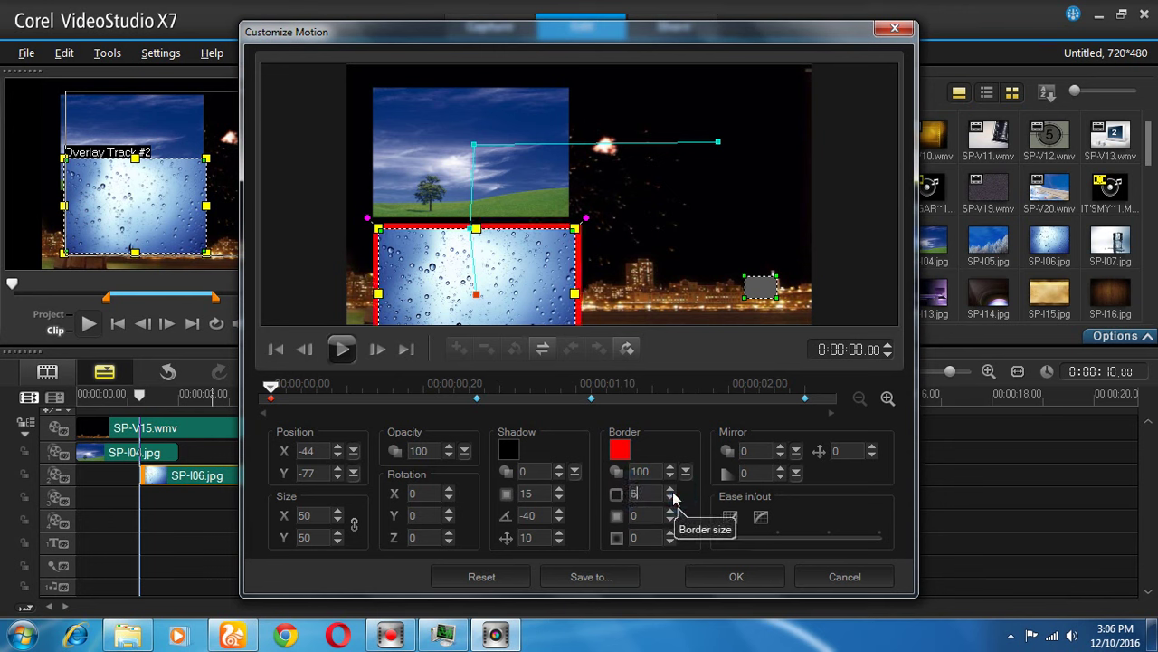
{"action": "left_click", "coordinate": [670, 511]}
{"action": "left_click", "coordinate": [669, 511]}
{"action": "left_click", "coordinate": [670, 512]}
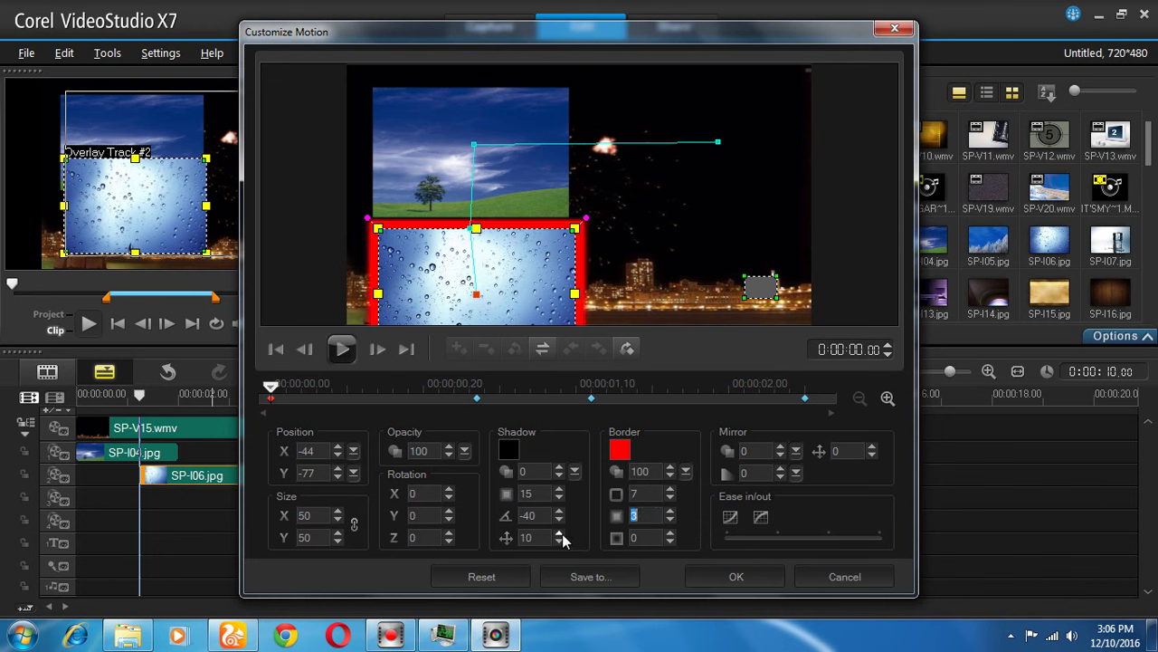
- Set the first keyframe's shadow distance to 18 and its picture size to 54
{"action": "left_click", "coordinate": [559, 534]}
{"action": "left_click", "coordinate": [559, 534]}
{"action": "left_click", "coordinate": [559, 534]}
{"action": "left_click", "coordinate": [337, 512]}
{"action": "left_click", "coordinate": [338, 511]}
{"action": "left_click", "coordinate": [337, 511]}
{"action": "left_click", "coordinate": [337, 511]}
- Set the first keyframe's Y position to -75 and adjust its X rotation
{"action": "left_click", "coordinate": [340, 470]}
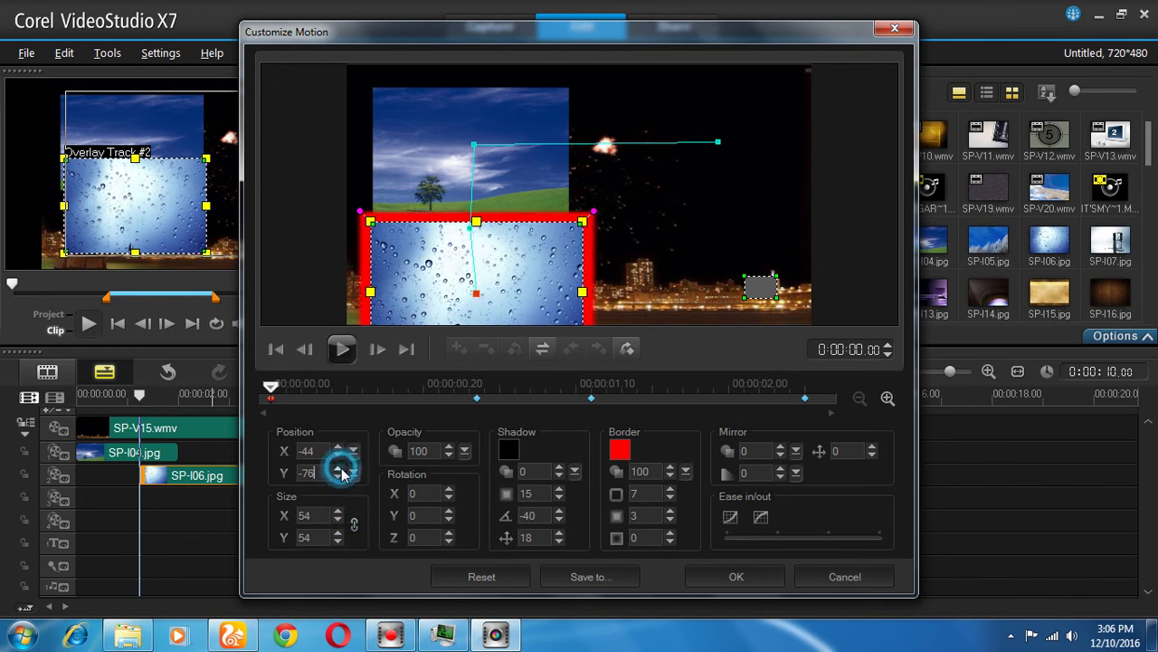
{"action": "left_click", "coordinate": [339, 469]}
{"action": "left_click", "coordinate": [340, 470]}
{"action": "left_click", "coordinate": [340, 469]}
{"action": "left_click", "coordinate": [338, 477]}
{"action": "left_click", "coordinate": [338, 478]}
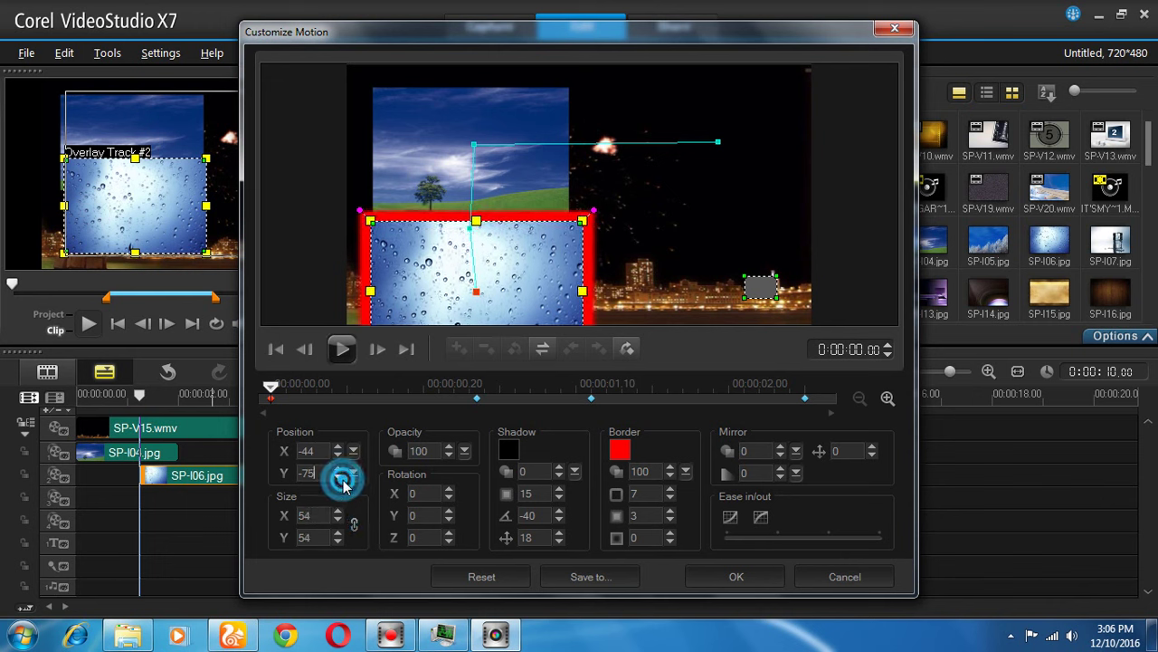
{"action": "left_click", "coordinate": [449, 490]}
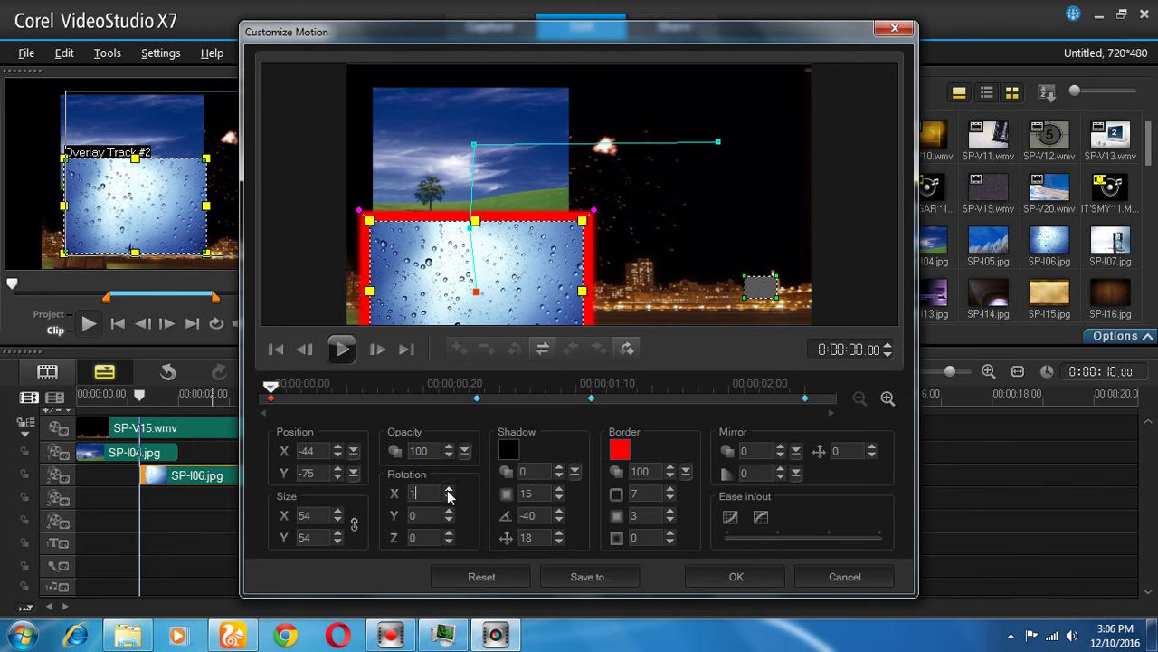
{"action": "left_click_drag", "start_coordinate": [449, 489], "coordinate": [449, 494]}
- Give the keyframe at 0:00:00.27 a white border with size 9 and inner blur 50
{"action": "left_click_drag", "start_coordinate": [281, 393], "coordinate": [508, 388]}
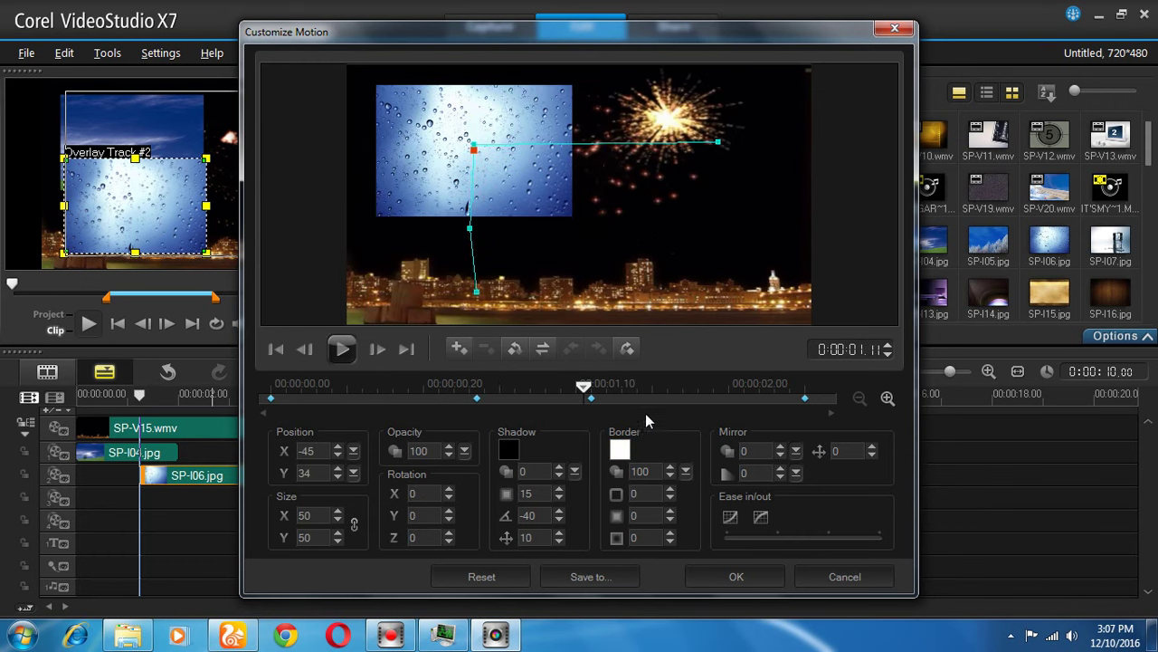
{"action": "left_click", "coordinate": [475, 398]}
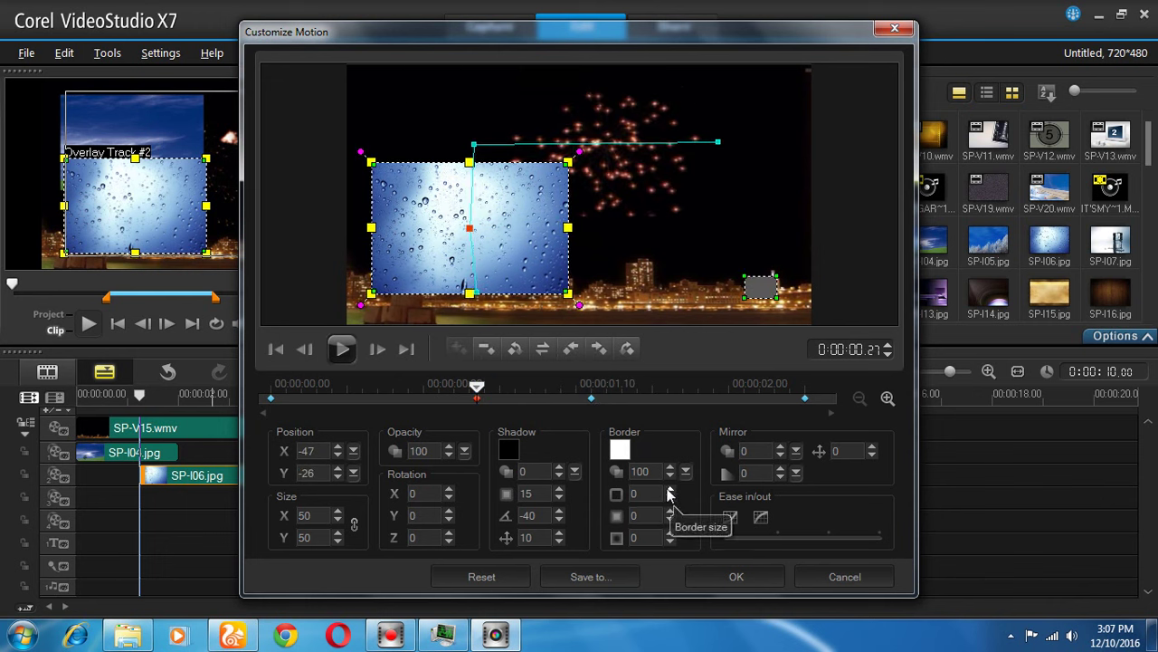
{"action": "left_click", "coordinate": [669, 488]}
{"action": "left_click", "coordinate": [669, 490]}
{"action": "left_click", "coordinate": [670, 490]}
{"action": "left_click", "coordinate": [669, 489]}
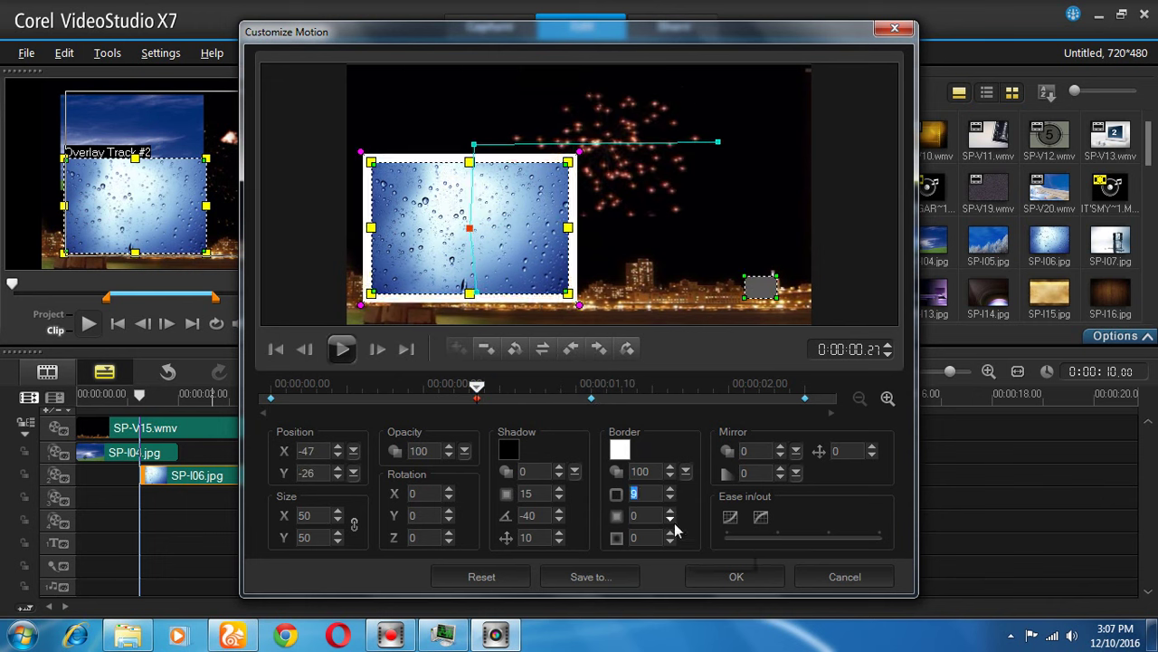
{"action": "left_click", "coordinate": [671, 534]}
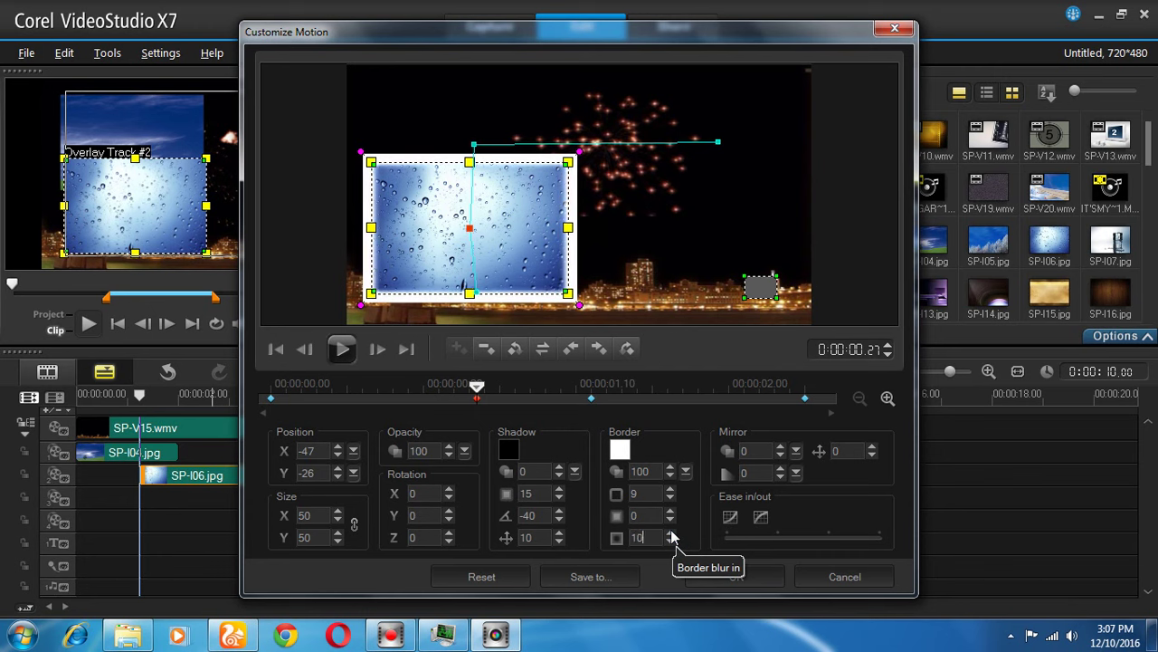
{"action": "left_click_drag", "start_coordinate": [671, 536], "coordinate": [670, 536]}
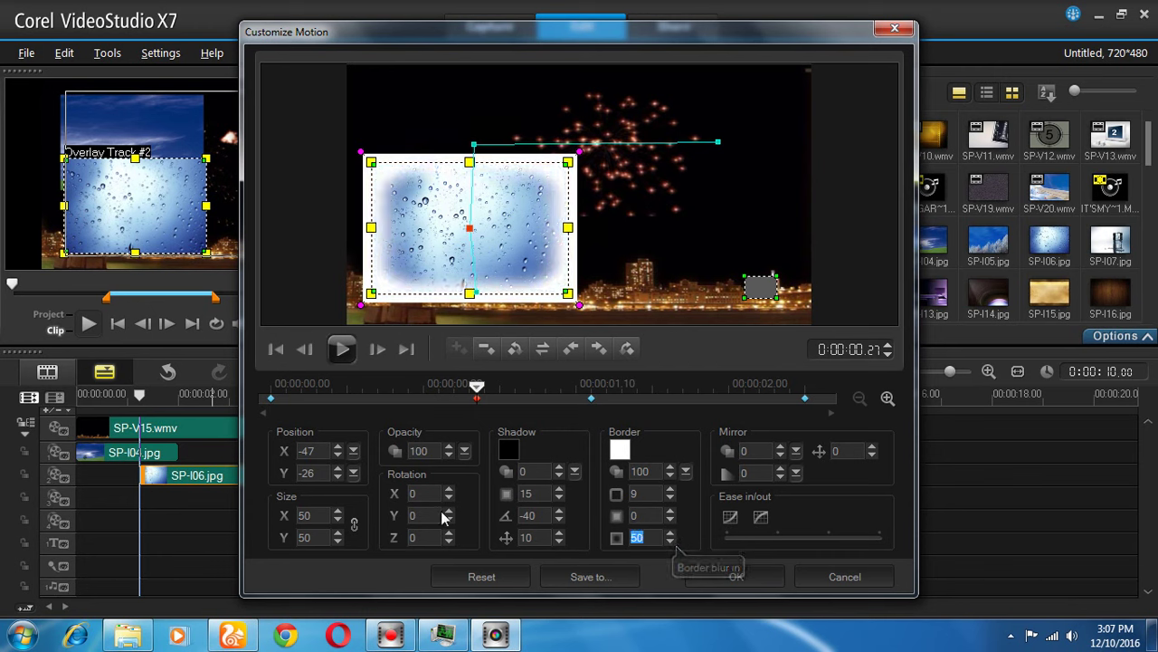
- Set the Z rotation at the 0:00:00.27 keyframe to 35 and apply the custom motion
{"action": "left_click_drag", "start_coordinate": [450, 535], "coordinate": [455, 539]}
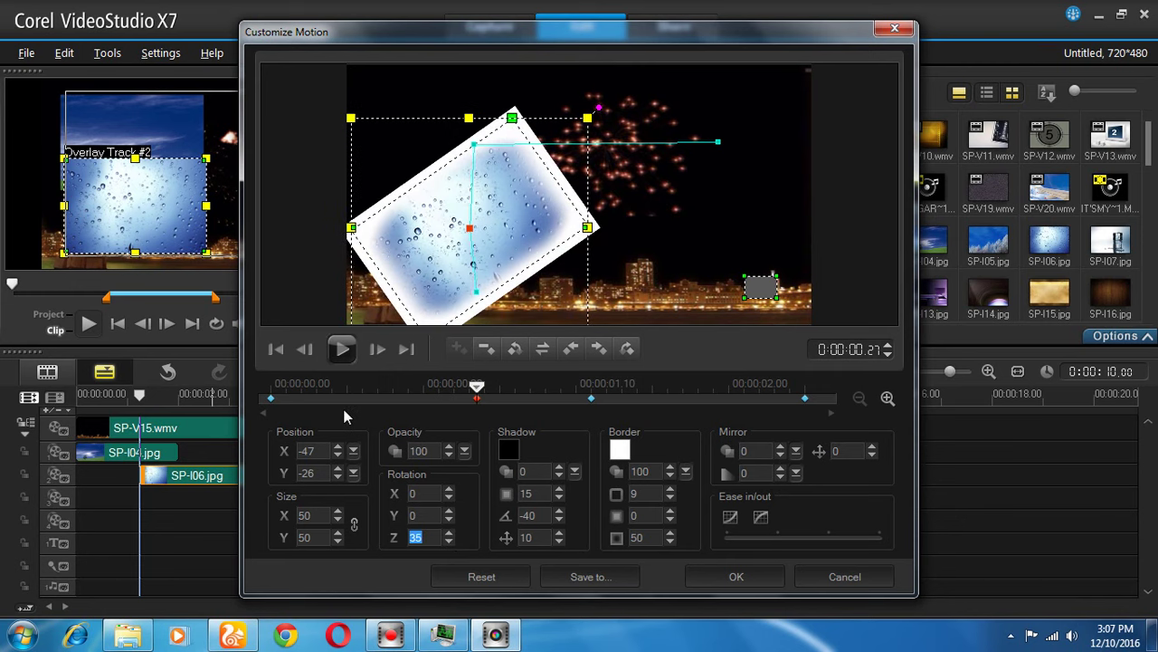
{"action": "left_click_drag", "start_coordinate": [473, 385], "coordinate": [743, 371]}
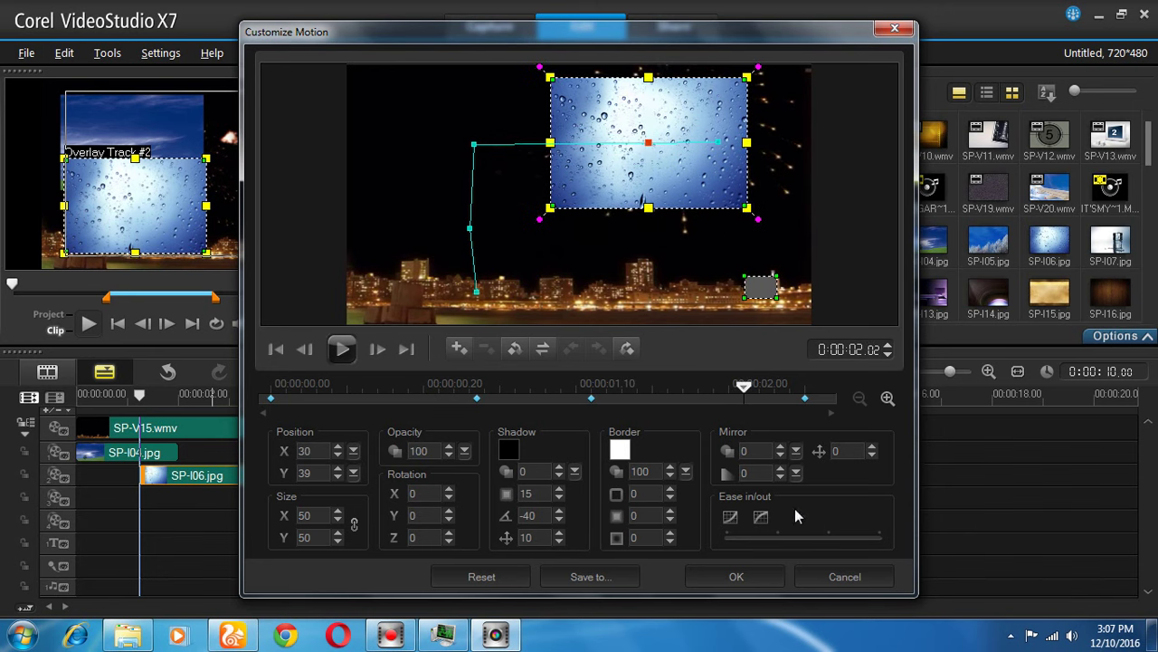
{"action": "left_click", "coordinate": [740, 574]}
- Move SP-I02.jpg to the third overlay track, overlapping the end of SP-I06.jpg, and open its custom motion settings
{"action": "left_click_drag", "start_coordinate": [335, 453], "coordinate": [377, 486]}
{"action": "right_click", "coordinate": [318, 509]}
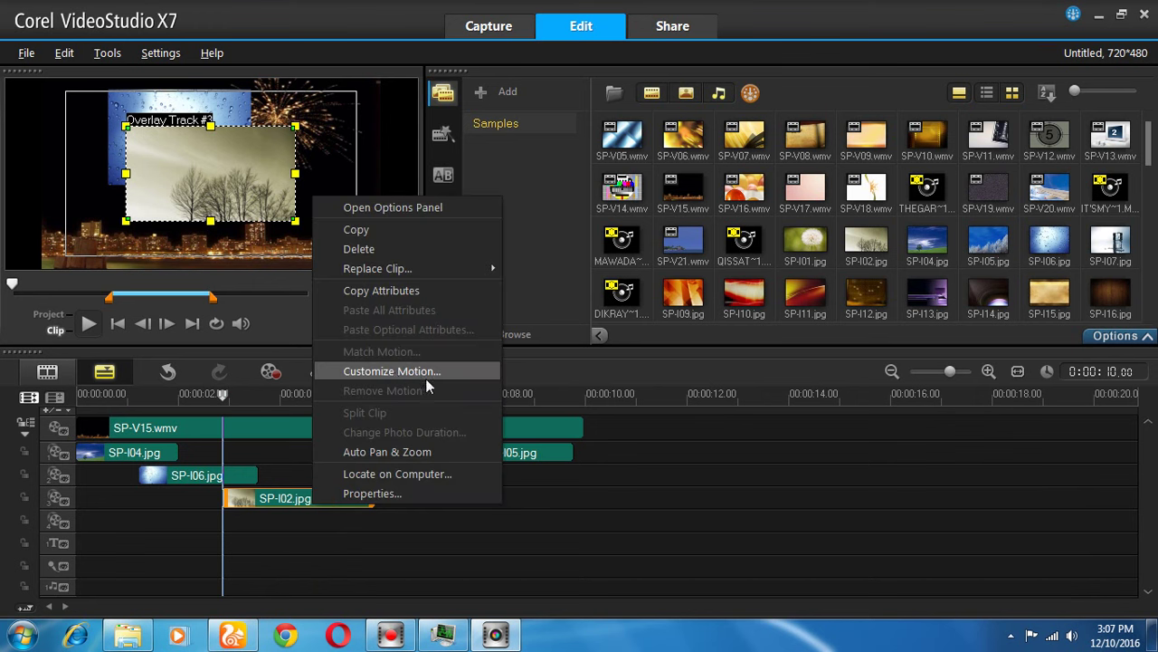
{"action": "left_click", "coordinate": [389, 370]}
- Start the SP-I02.jpg path at X 42, Y -40 and bend it through new keyframes at 0:00:01.07 and 0:00:01.29, the second at X -27, Y -26
{"action": "left_click_drag", "start_coordinate": [619, 211], "coordinate": [716, 263]}
{"action": "left_click", "coordinate": [575, 192]}
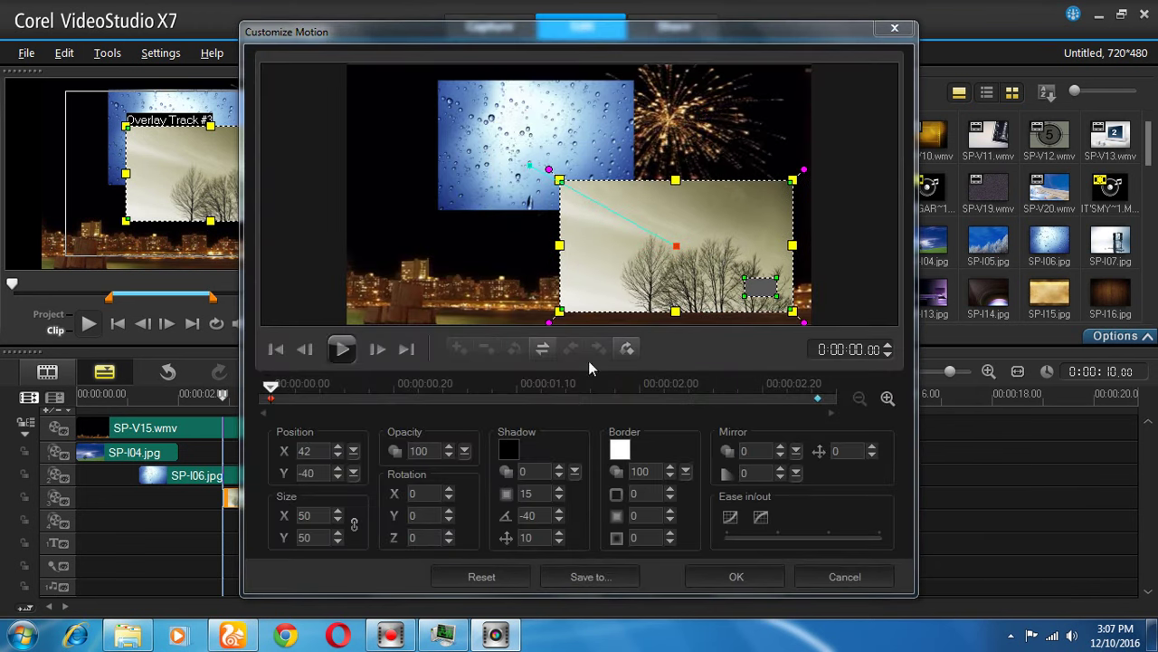
{"action": "double_click", "coordinate": [499, 399]}
{"action": "left_click", "coordinate": [634, 398]}
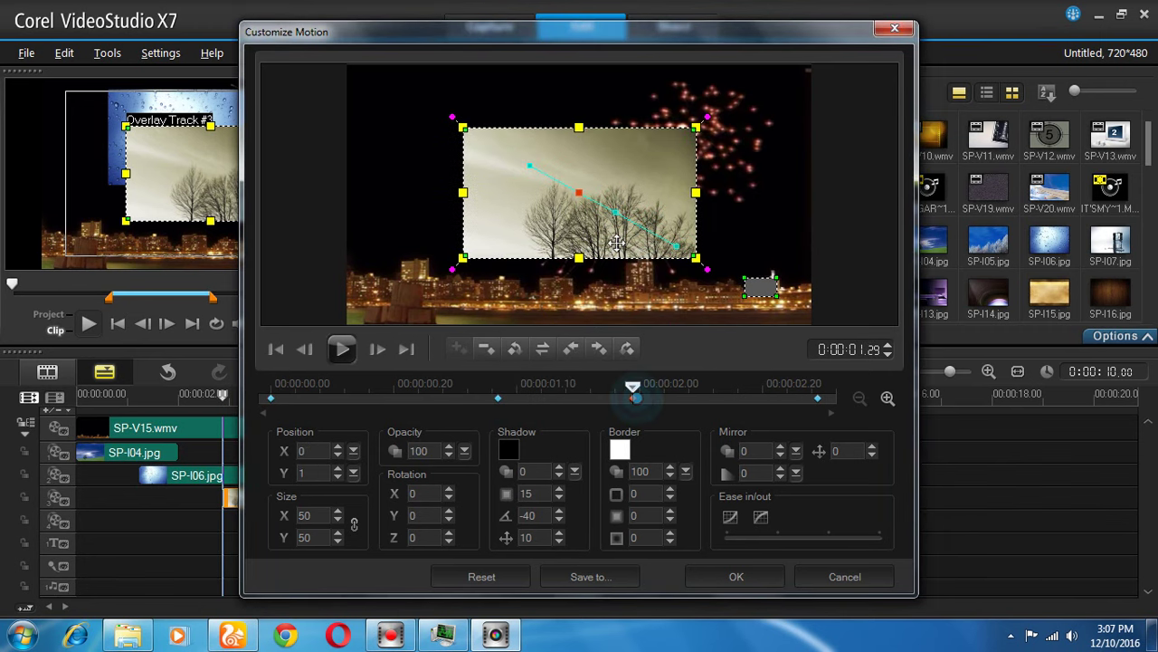
{"action": "left_click", "coordinate": [612, 217]}
{"action": "left_click_drag", "start_coordinate": [571, 212], "coordinate": [516, 229]}
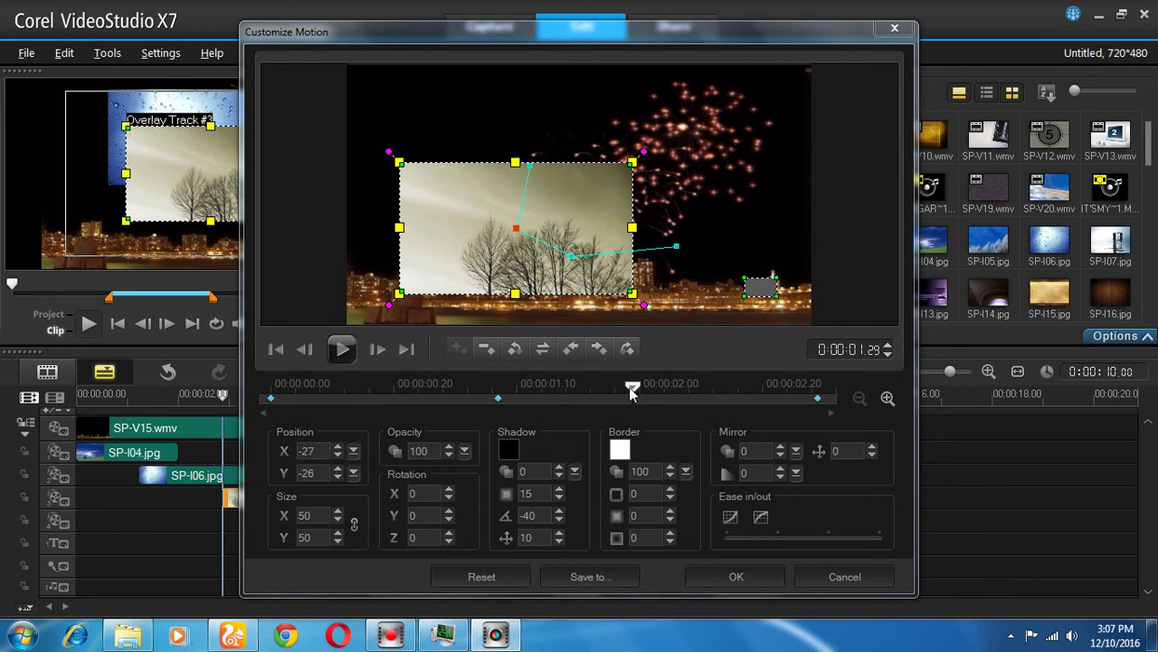
- At 0:00:02.01, set the picture's opacity to 65, X rotation to 12 and Y rotation to 65
{"action": "mouse_move", "coordinate": [632, 389]}
{"action": "left_mouse_down"}
{"action": "mouse_move", "coordinate": [272, 389]}
{"action": "mouse_move", "coordinate": [678, 386]}
{"action": "mouse_move", "coordinate": [401, 382]}
{"action": "mouse_move", "coordinate": [648, 388]}
{"action": "left_mouse_up"}
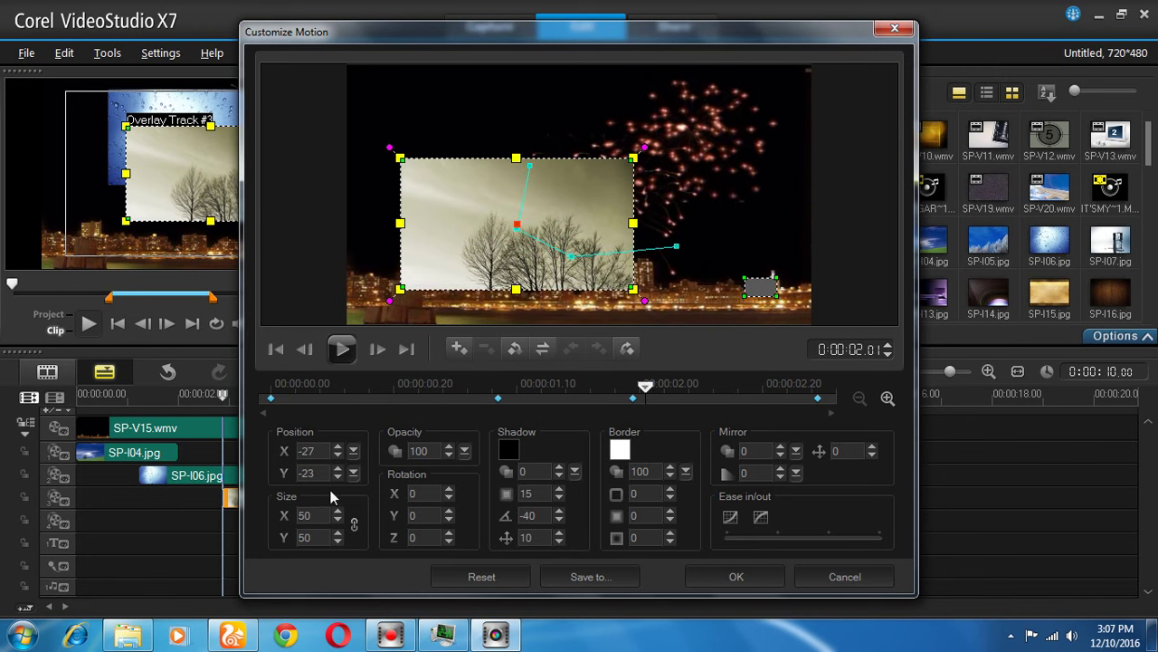
{"action": "left_click", "coordinate": [448, 455]}
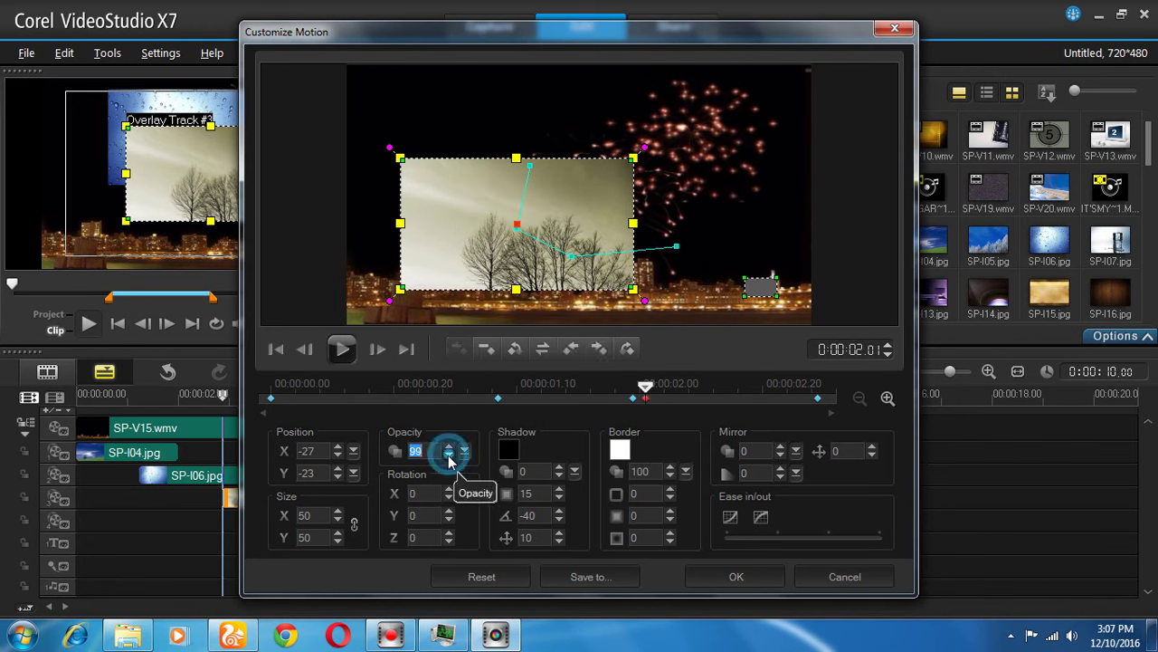
{"action": "left_click", "coordinate": [448, 455]}
{"action": "left_click", "coordinate": [448, 455]}
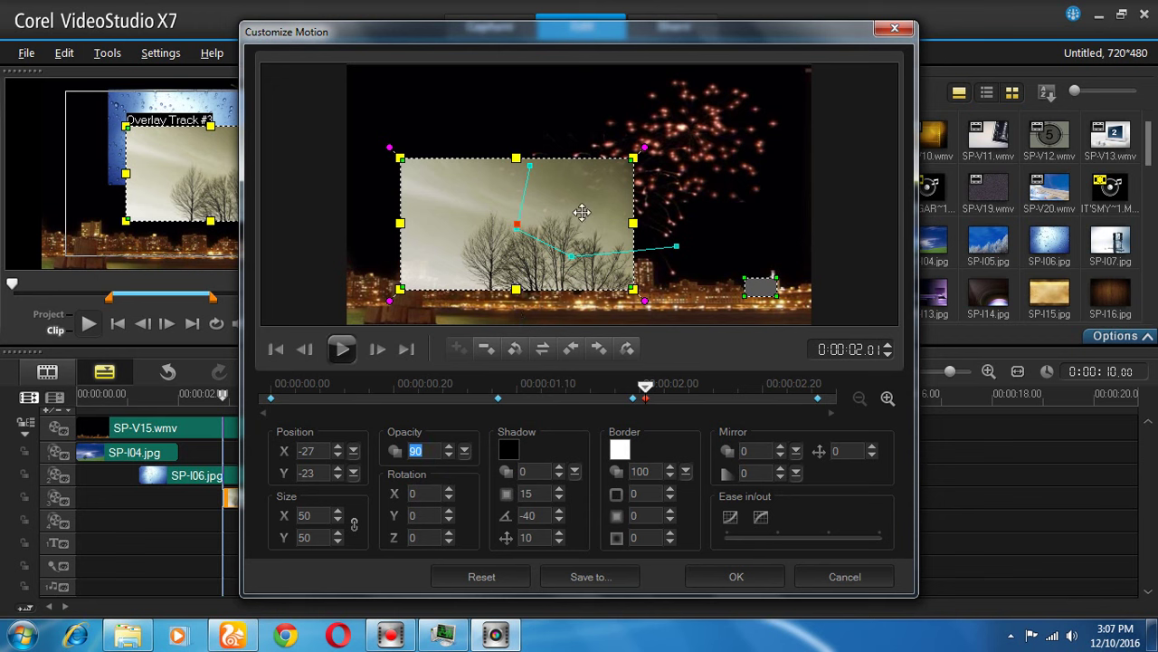
{"action": "left_click", "coordinate": [447, 457]}
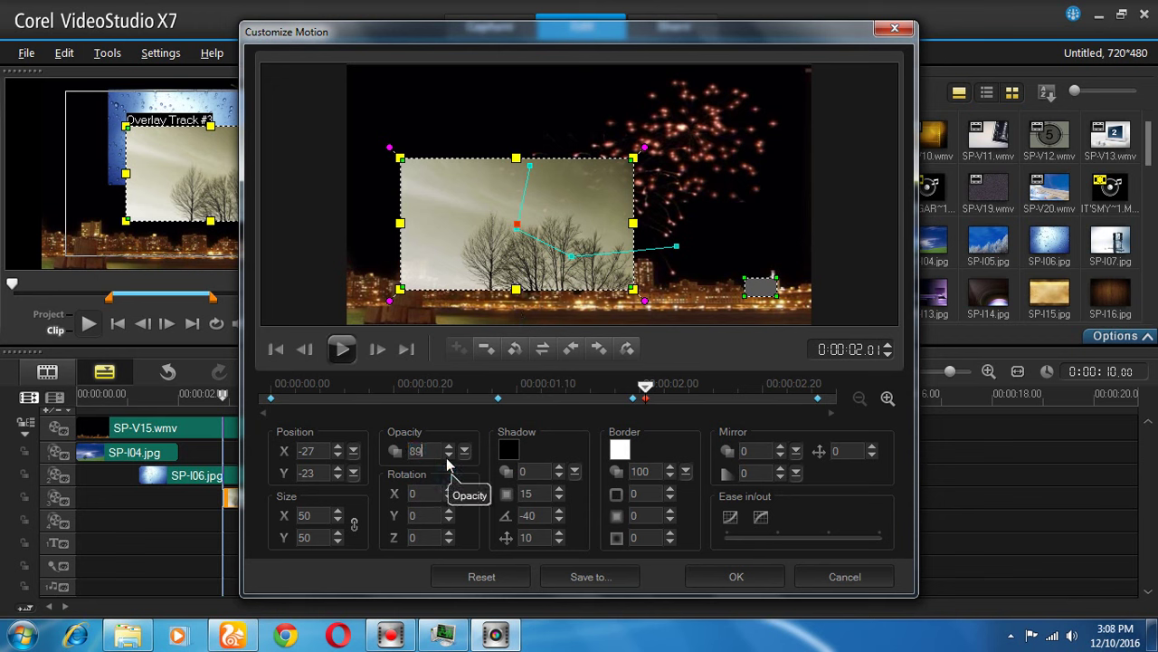
{"action": "left_click", "coordinate": [447, 456]}
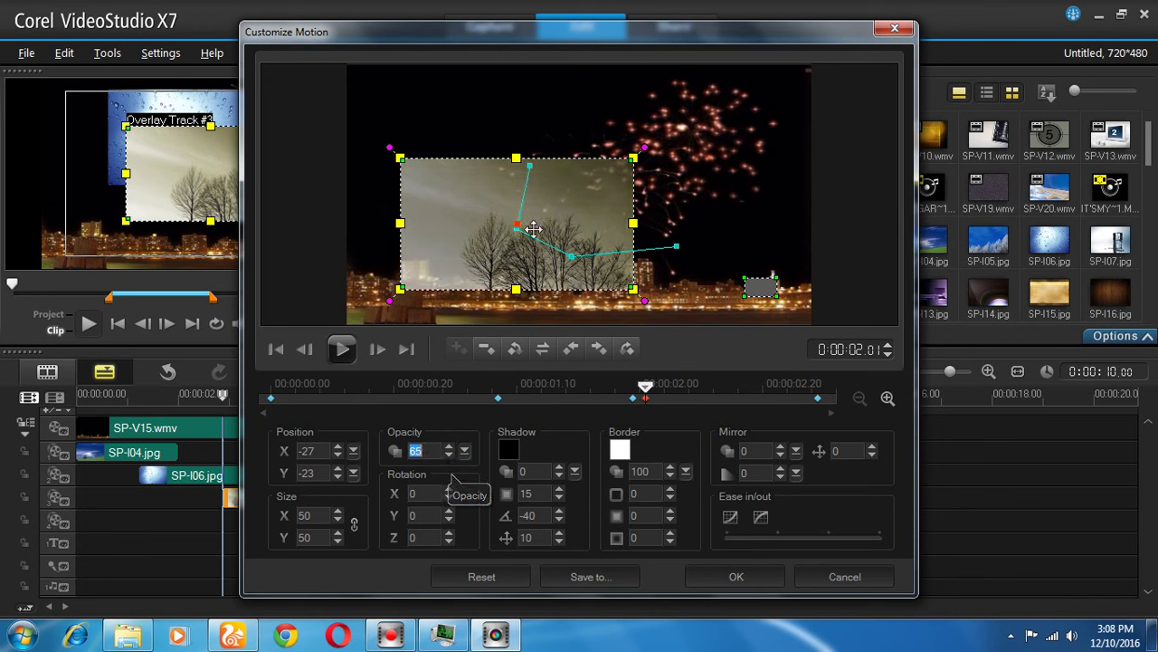
{"action": "left_click", "coordinate": [449, 490]}
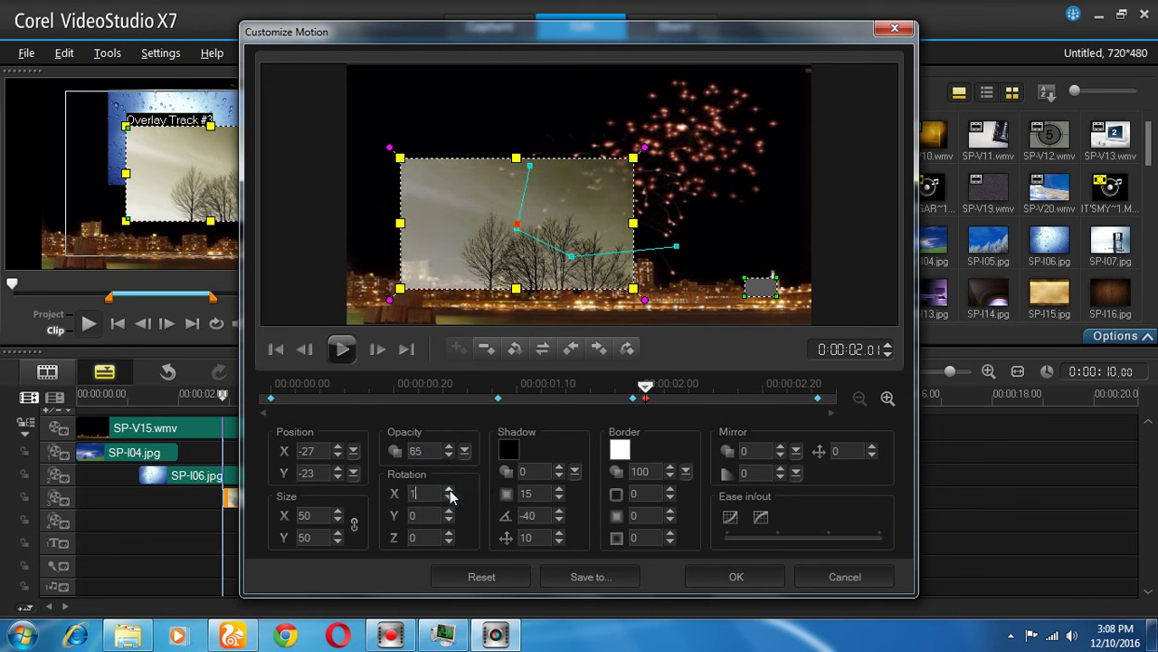
{"action": "left_click_drag", "start_coordinate": [450, 496], "coordinate": [450, 511]}
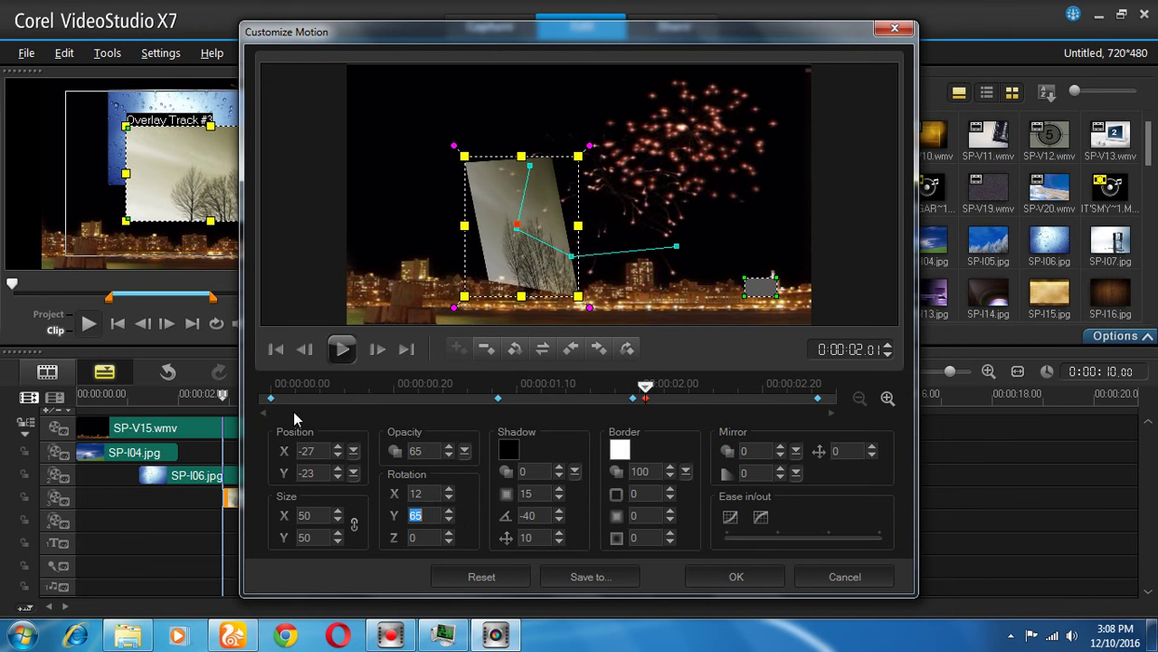
- Shift the 0:00:01.29 keyframe to 0:00:01.22 and the 0:00:02.01 keyframe further toward the end of the clip
{"action": "left_click_drag", "start_coordinate": [276, 392], "coordinate": [522, 387]}
{"action": "left_click", "coordinate": [498, 399]}
{"action": "left_click", "coordinate": [498, 399]}
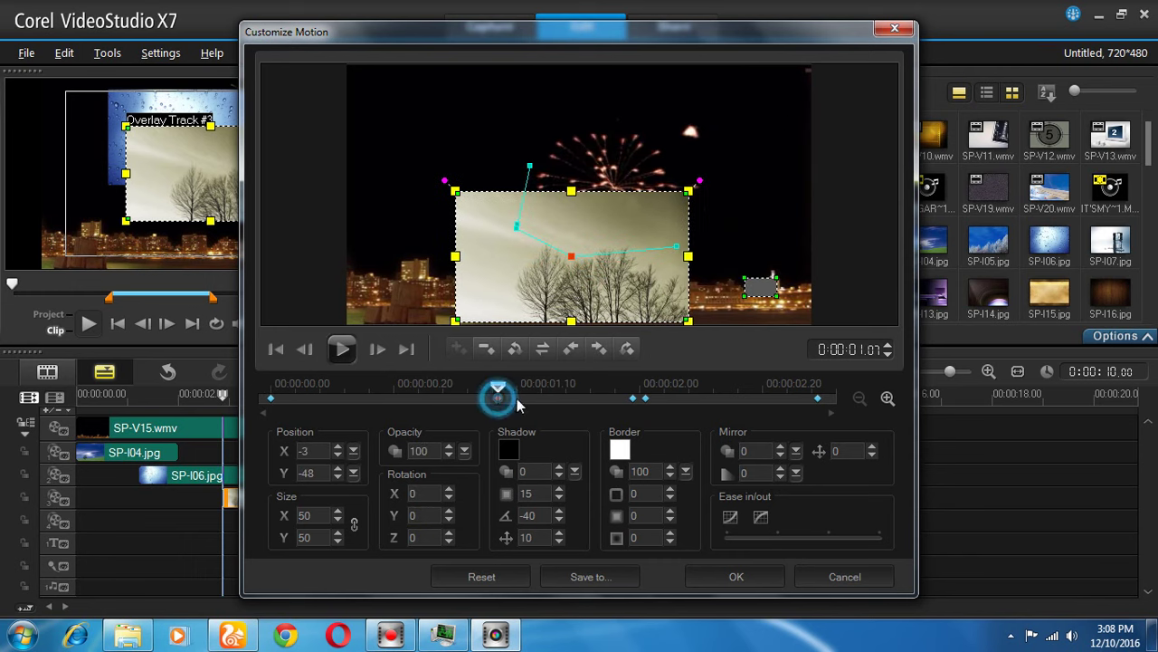
{"action": "left_click_drag", "start_coordinate": [644, 399], "coordinate": [594, 399]}
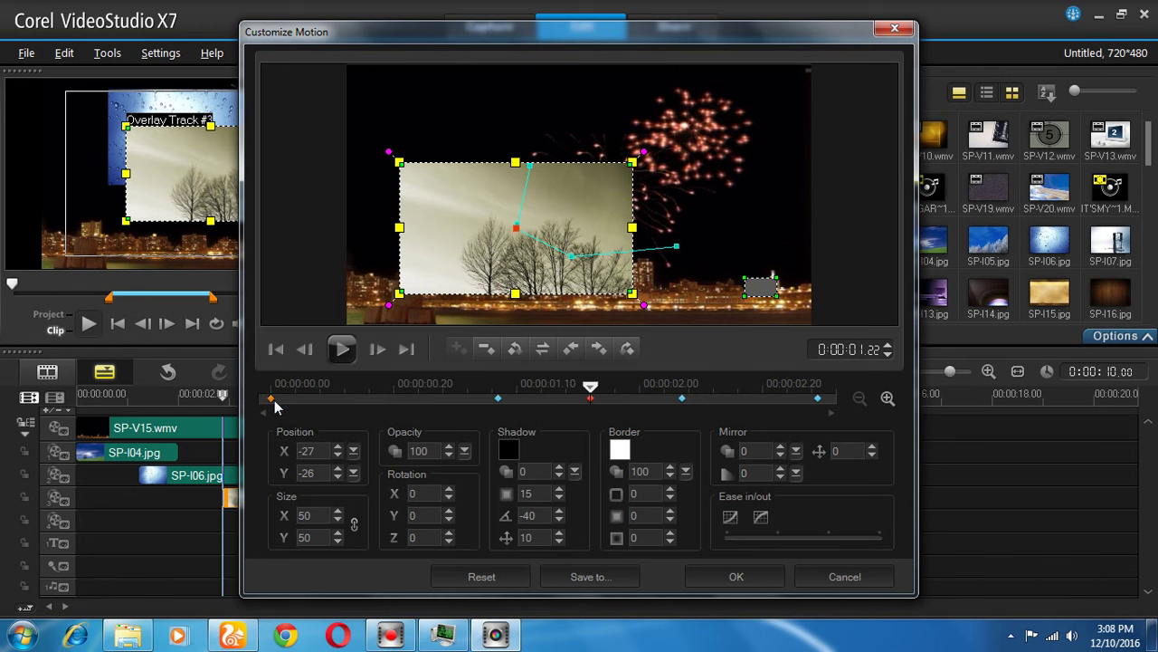
- Set the Y rotation at the first keyframe of SP-I02.jpg to -40
{"action": "left_click", "coordinate": [275, 402]}
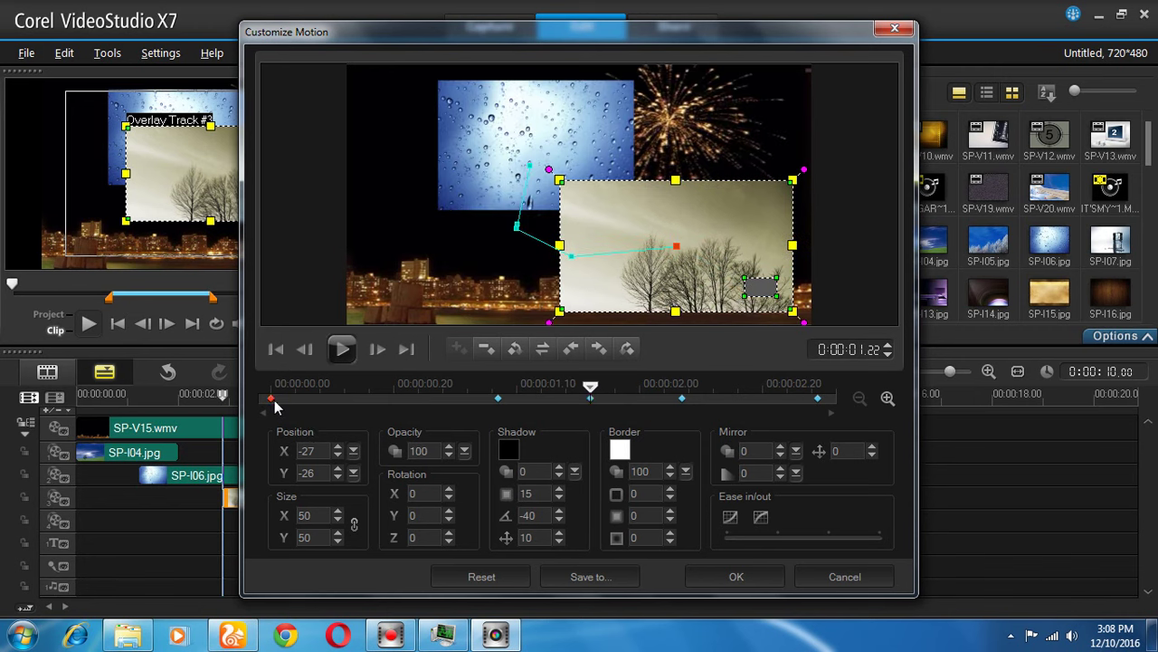
{"action": "left_click", "coordinate": [450, 519]}
{"action": "left_click", "coordinate": [449, 518]}
{"action": "left_click", "coordinate": [450, 519]}
{"action": "left_click", "coordinate": [450, 519]}
{"action": "left_click", "coordinate": [450, 519]}
{"action": "left_click", "coordinate": [450, 518]}
{"action": "left_click", "coordinate": [449, 519]}
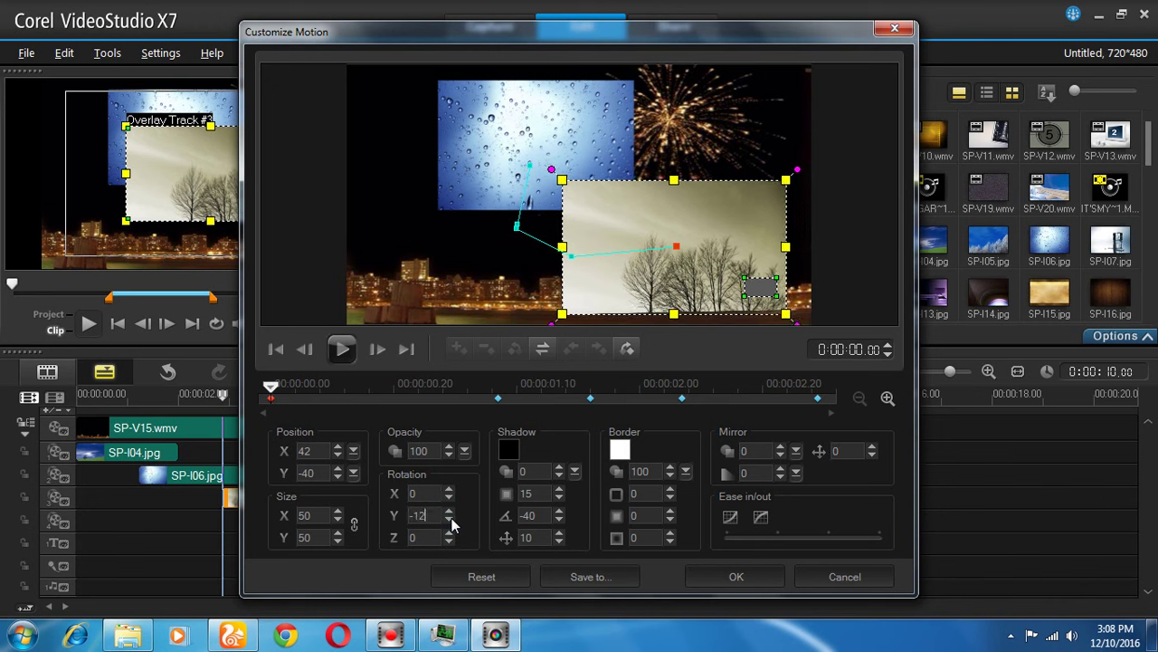
{"action": "left_click", "coordinate": [450, 518]}
{"action": "left_click", "coordinate": [450, 518]}
- Give the first keyframe of SP-I02.jpg a pink border with size 10
{"action": "left_click", "coordinate": [620, 449]}
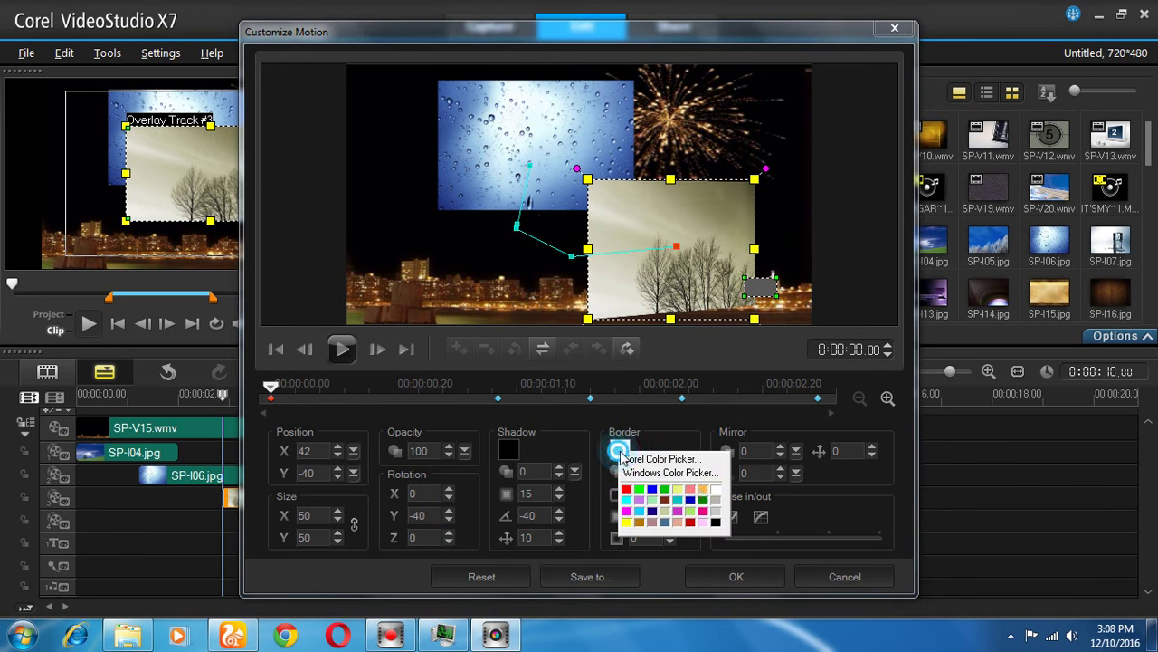
{"action": "left_click", "coordinate": [702, 500]}
{"action": "left_click", "coordinate": [670, 489]}
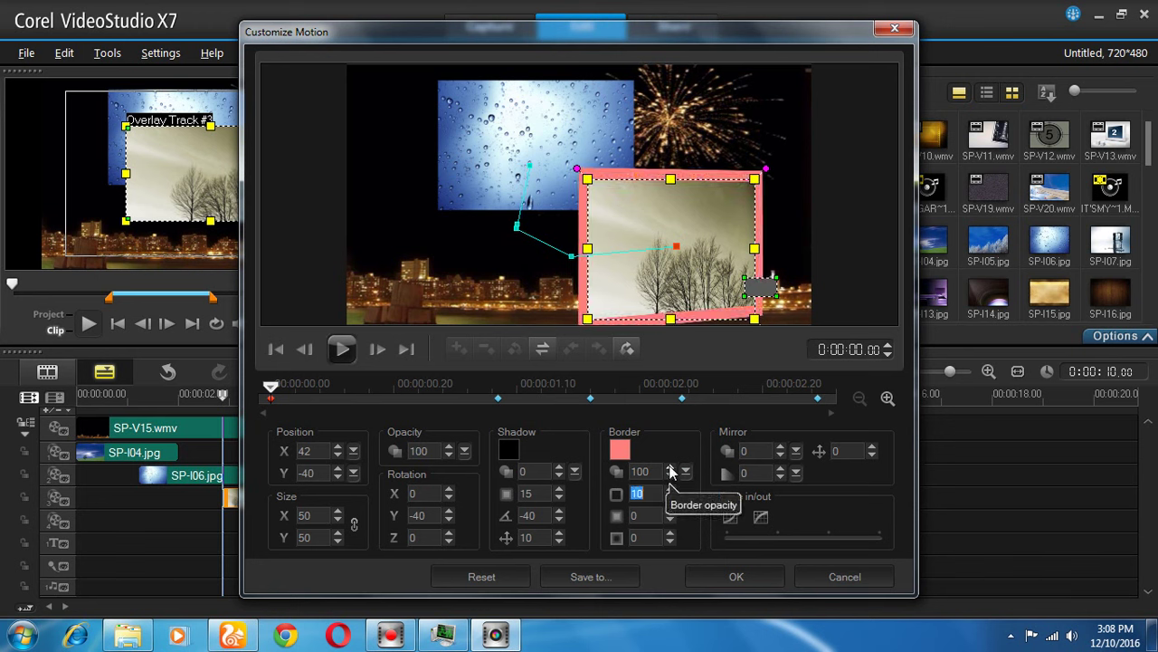
- Set the first keyframe's border opacity to 35, blur out to 10 and blur in to 16, and apply the custom motion
{"action": "left_click", "coordinate": [669, 477]}
{"action": "left_click_drag", "start_coordinate": [670, 476], "coordinate": [674, 513]}
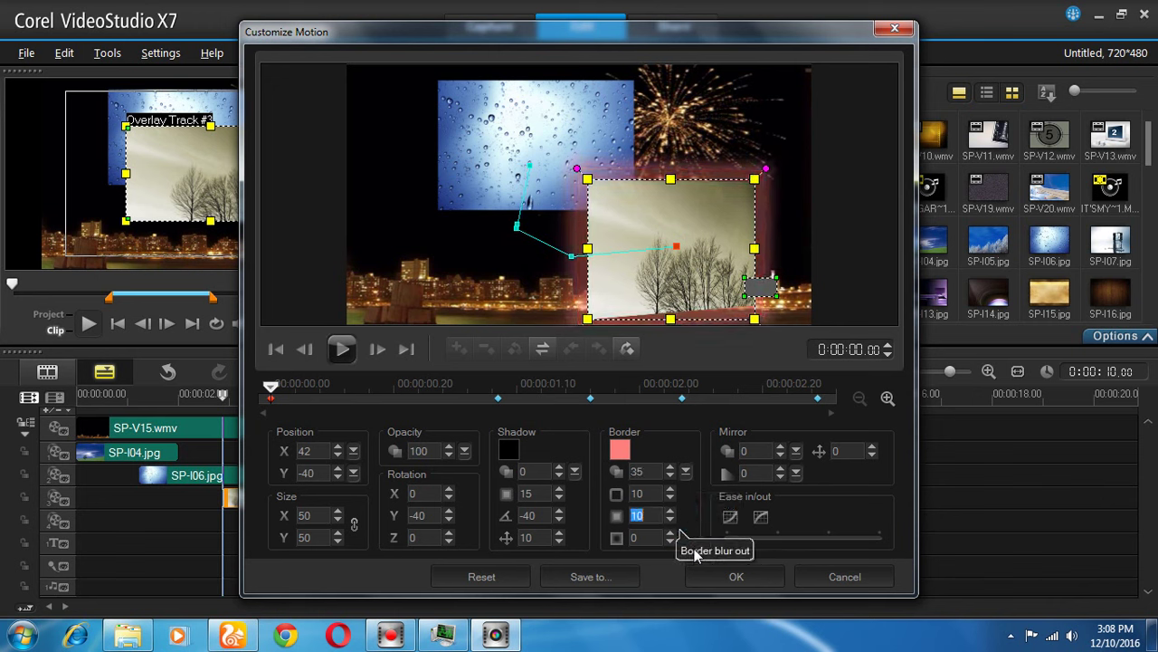
{"action": "left_click", "coordinate": [671, 533]}
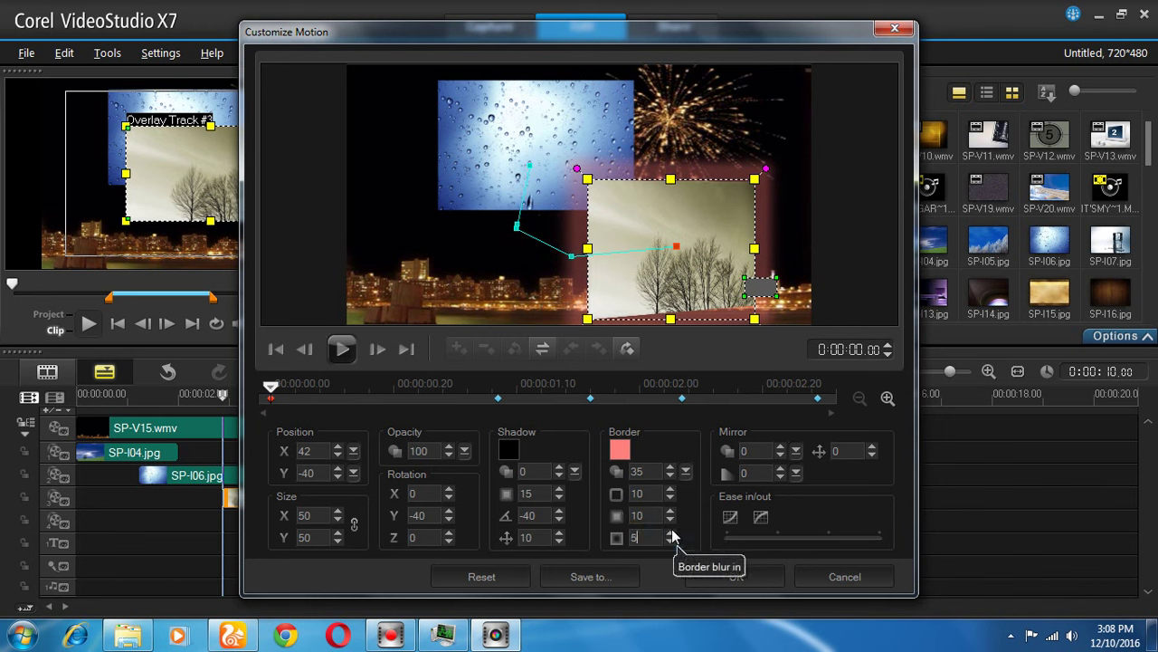
{"action": "left_click_drag", "start_coordinate": [672, 532], "coordinate": [673, 532]}
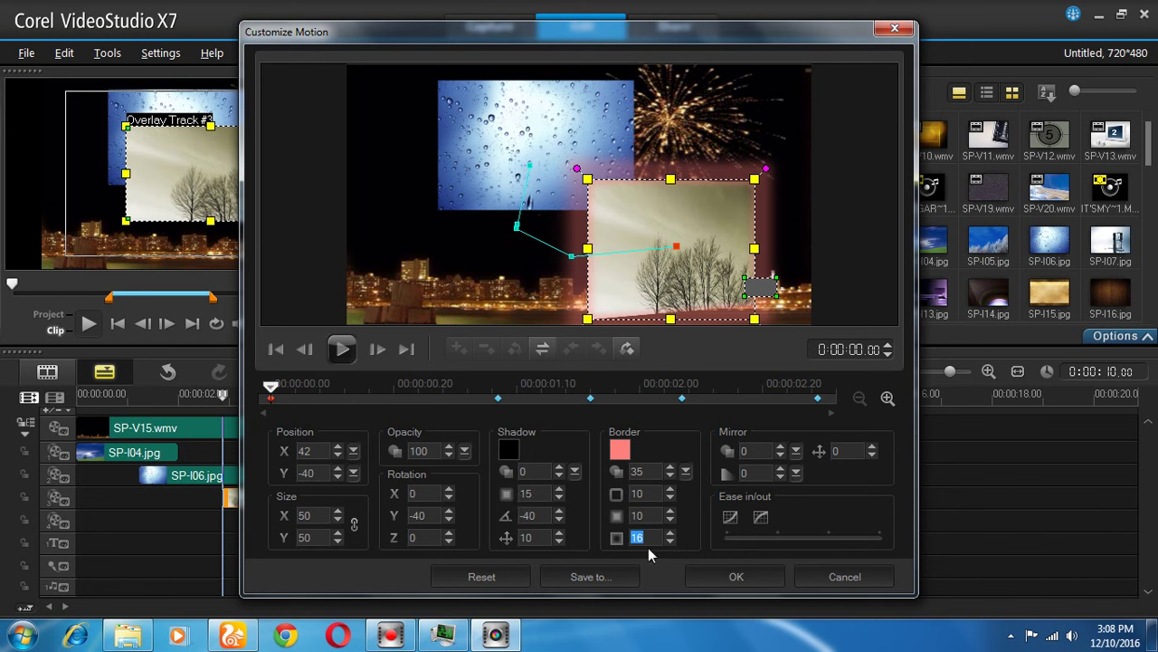
{"action": "left_click_drag", "start_coordinate": [272, 389], "coordinate": [792, 388]}
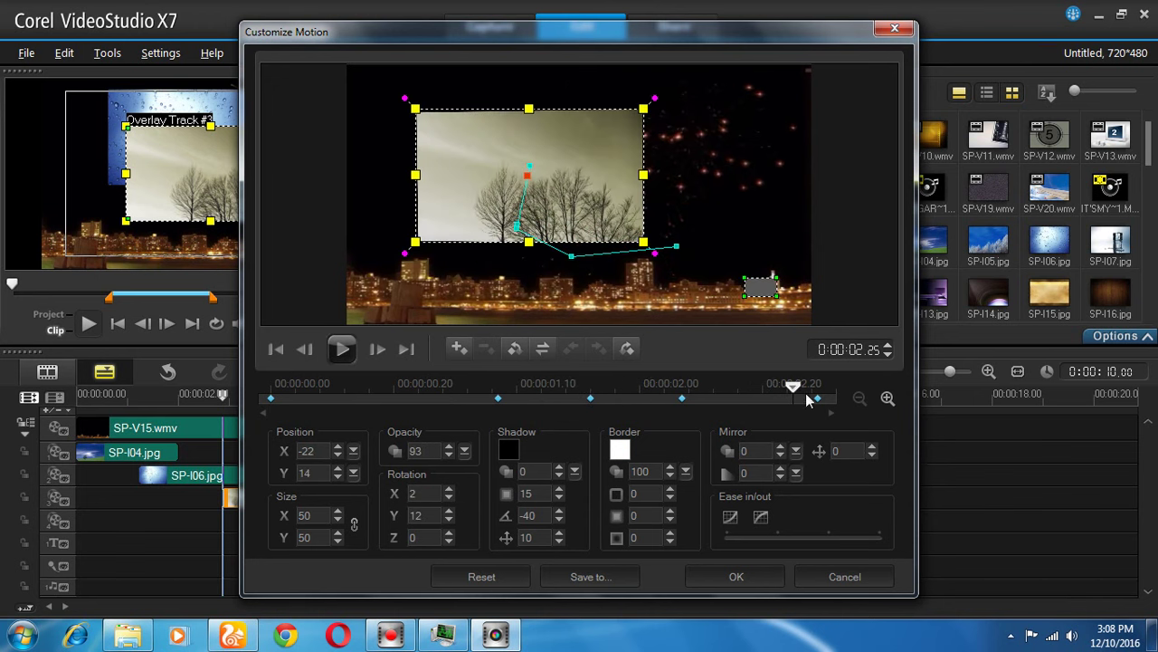
{"action": "left_click", "coordinate": [736, 577]}
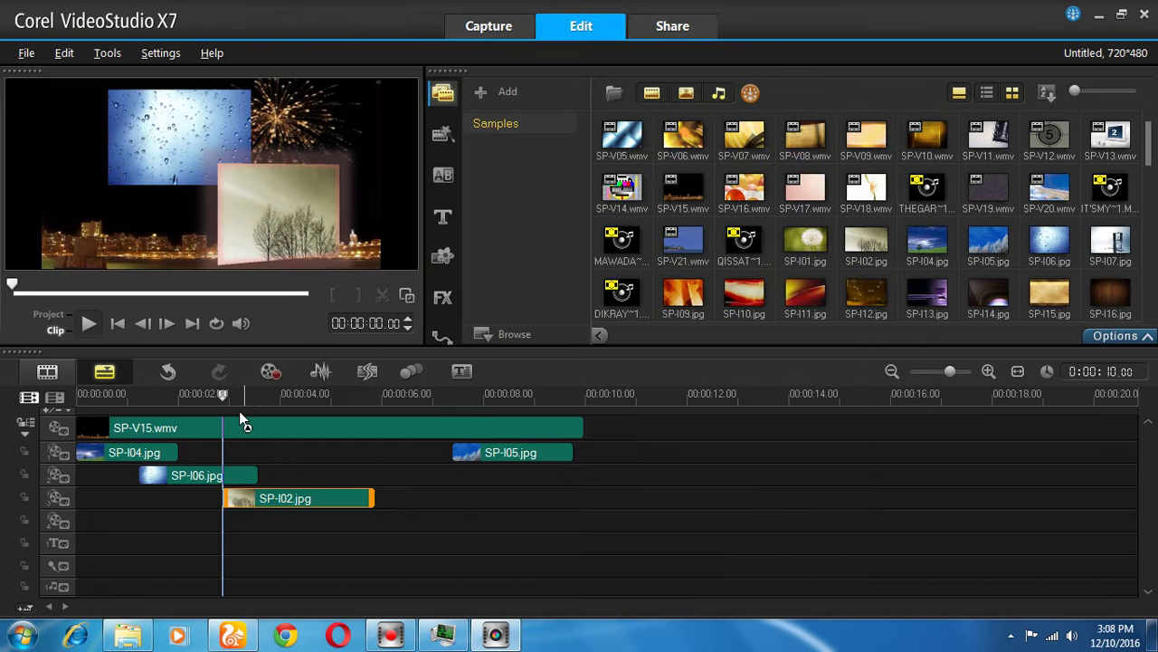
- Play the project from the start to review the overlay animations through the end of SP-I02.jpg
{"action": "left_click", "coordinate": [239, 414]}
{"action": "left_click_drag", "start_coordinate": [139, 403], "coordinate": [78, 398]}
{"action": "left_click", "coordinate": [87, 323]}
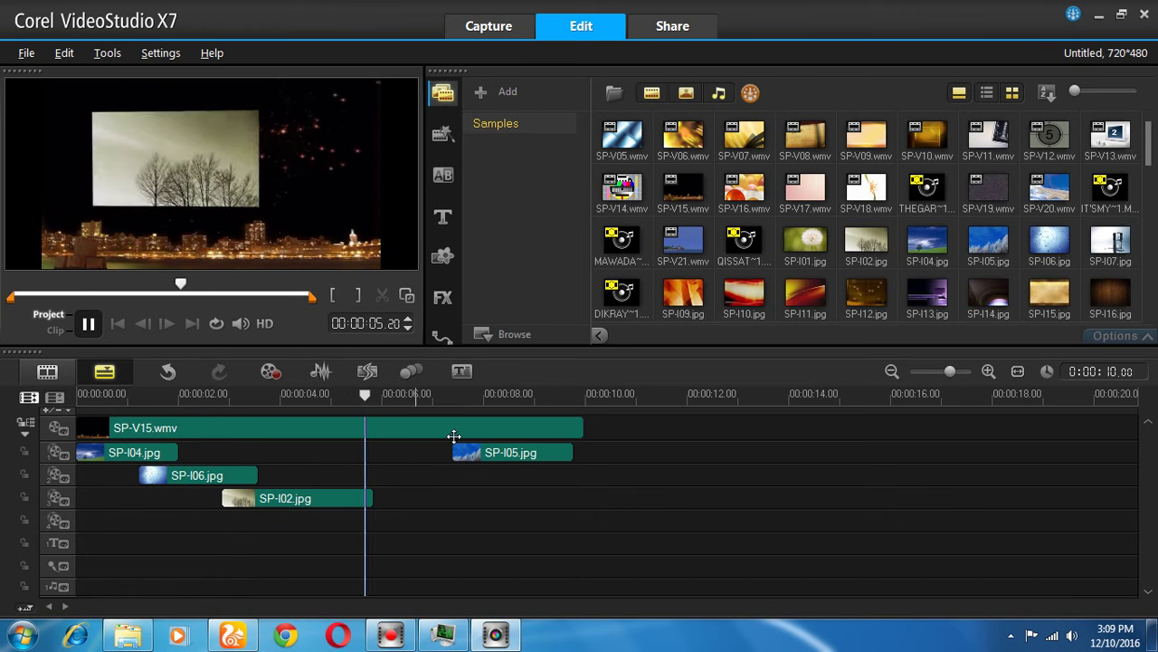
{"action": "key", "text": "space"}
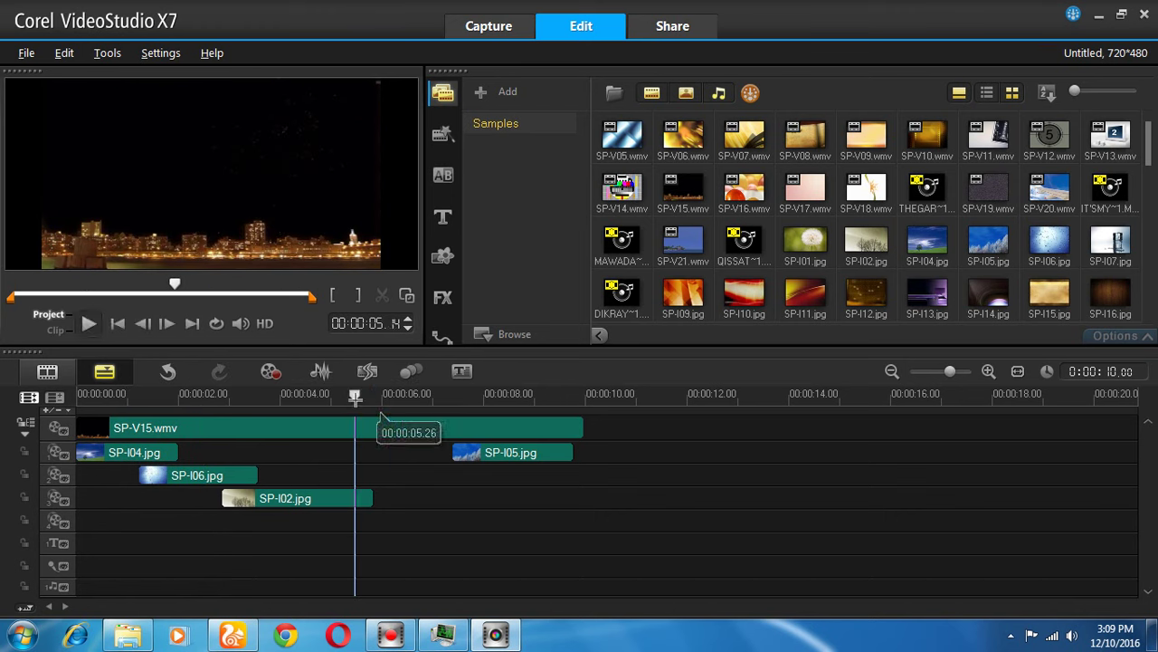
- Move SP-I05.jpg to the fourth overlay track, starting at about 0:00:04.24 so that it overlaps the end of SP-I02.jpg
{"action": "left_click", "coordinate": [355, 399]}
{"action": "left_click_drag", "start_coordinate": [510, 453], "coordinate": [381, 532]}
{"action": "right_click", "coordinate": [402, 522]}
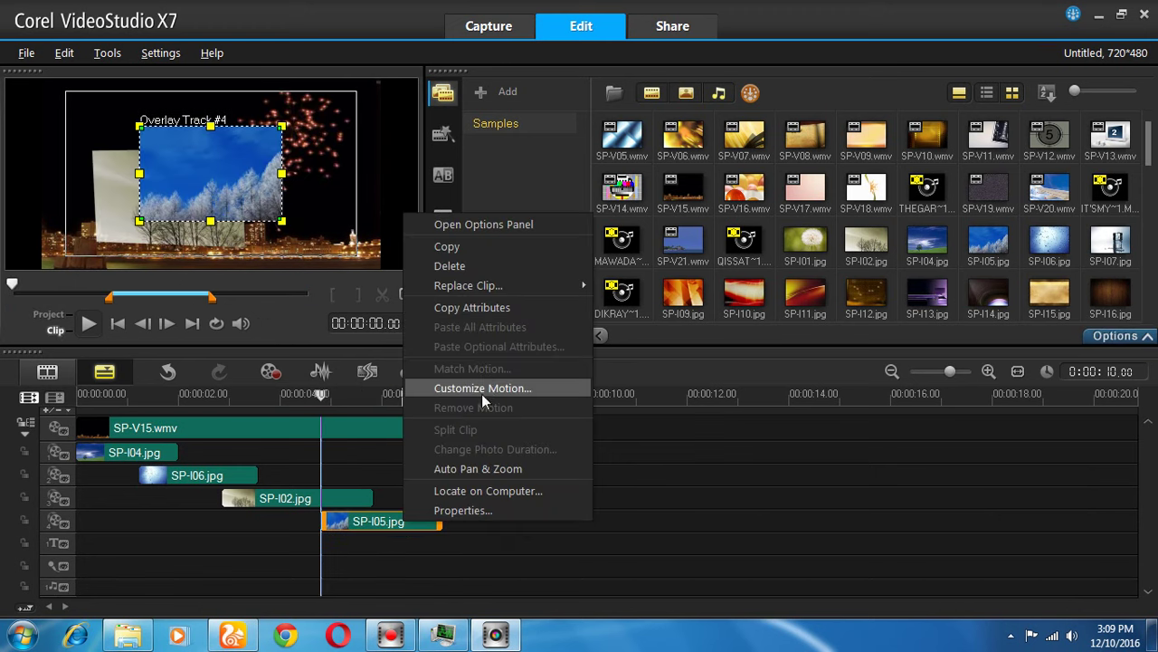
- Check the overlap between SP-I02.jpg and SP-I05.jpg, and place the playhead at the start of SP-I05.jpg
{"action": "left_click", "coordinate": [327, 392]}
{"action": "left_click", "coordinate": [277, 398]}
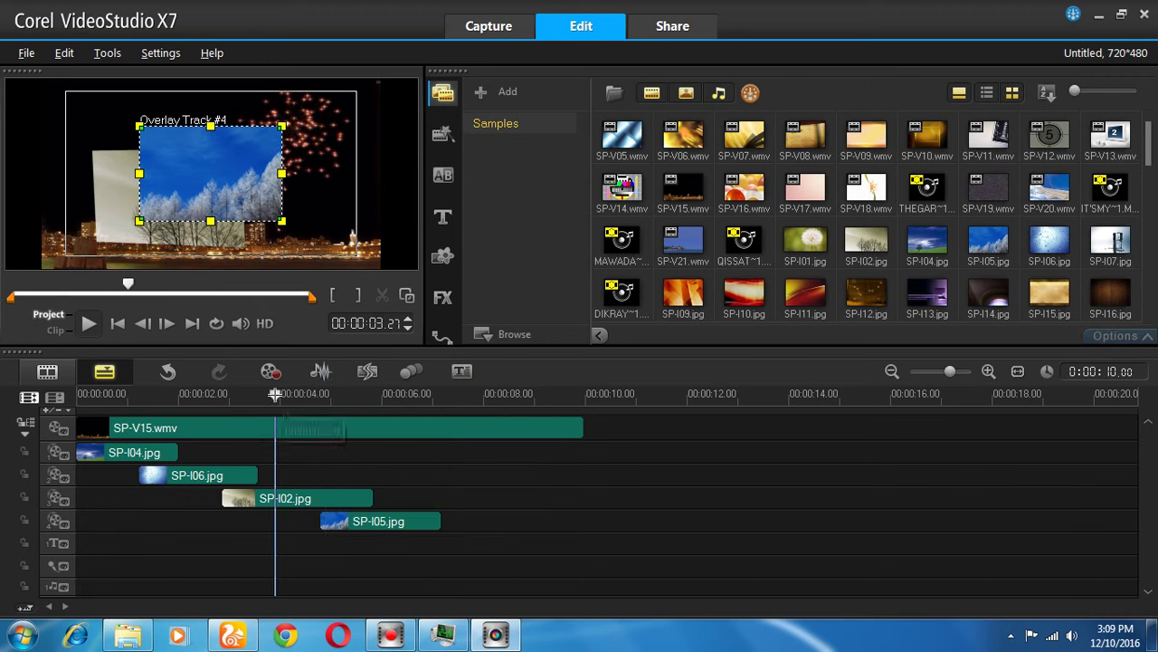
{"action": "left_click", "coordinate": [385, 530]}
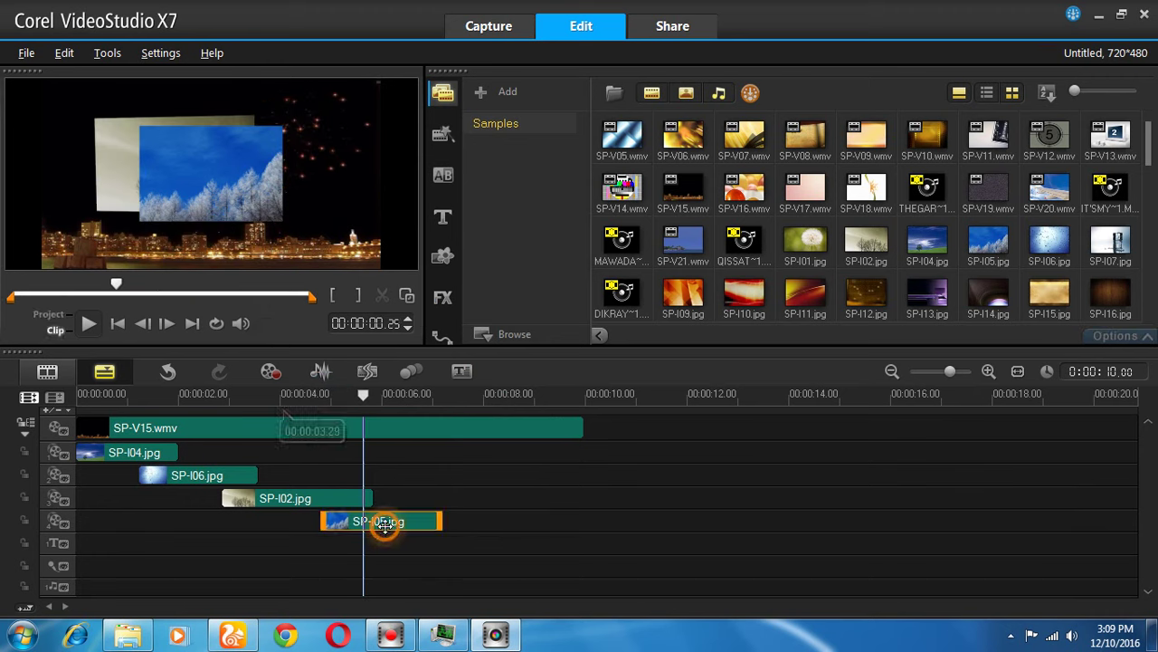
{"action": "right_click", "coordinate": [385, 528]}
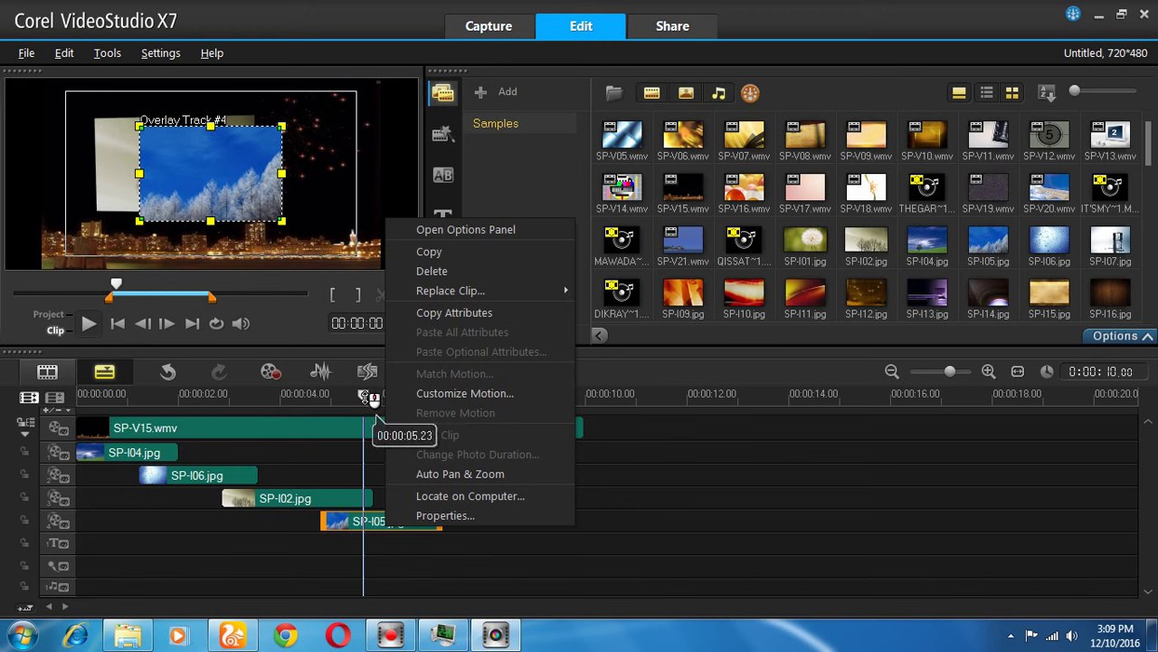
{"action": "left_click", "coordinate": [367, 395]}
{"action": "left_click_drag", "start_coordinate": [365, 396], "coordinate": [321, 396]}
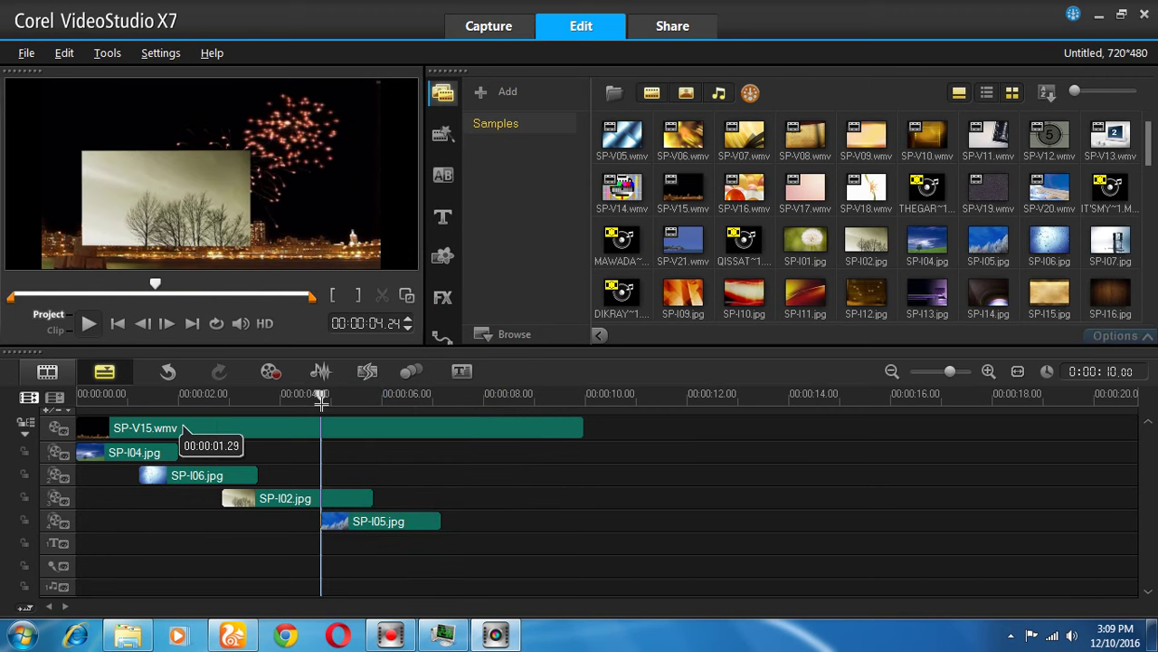